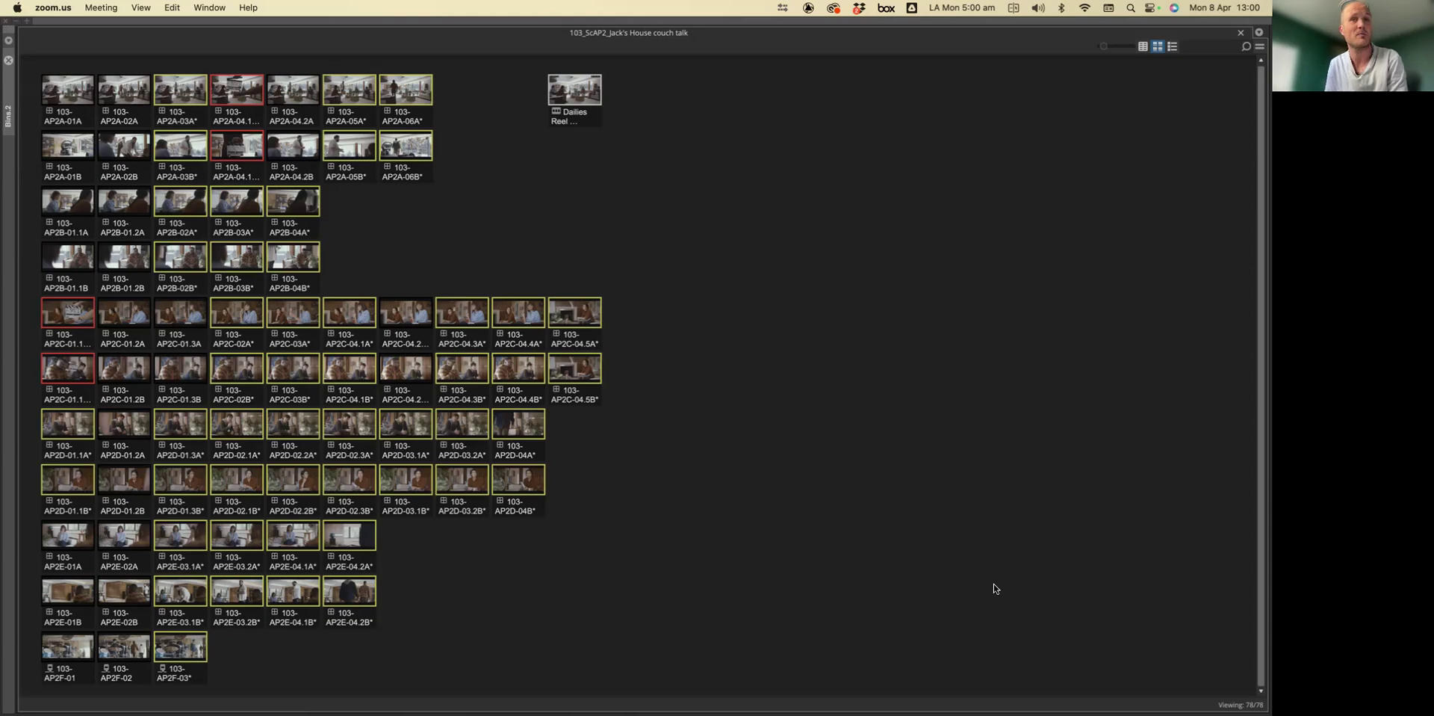
click(830, 530)
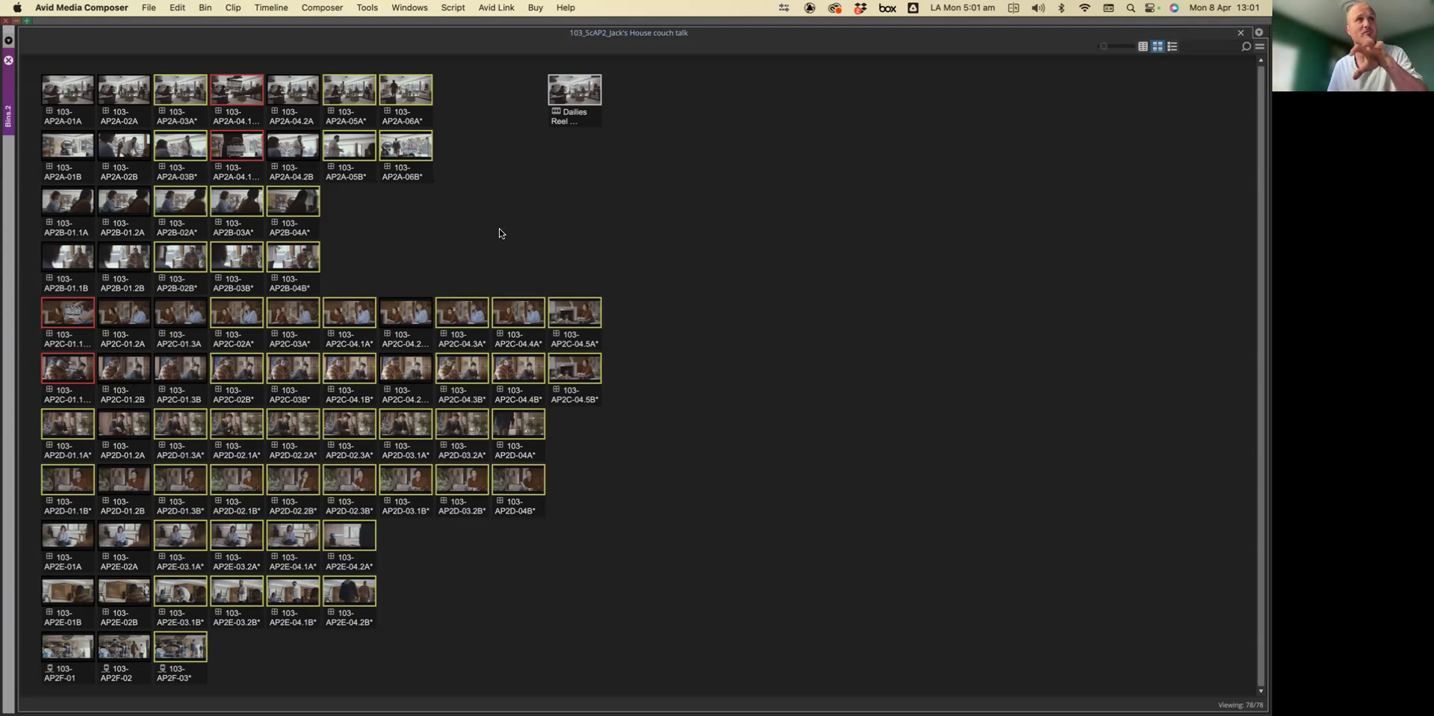
click(350, 325)
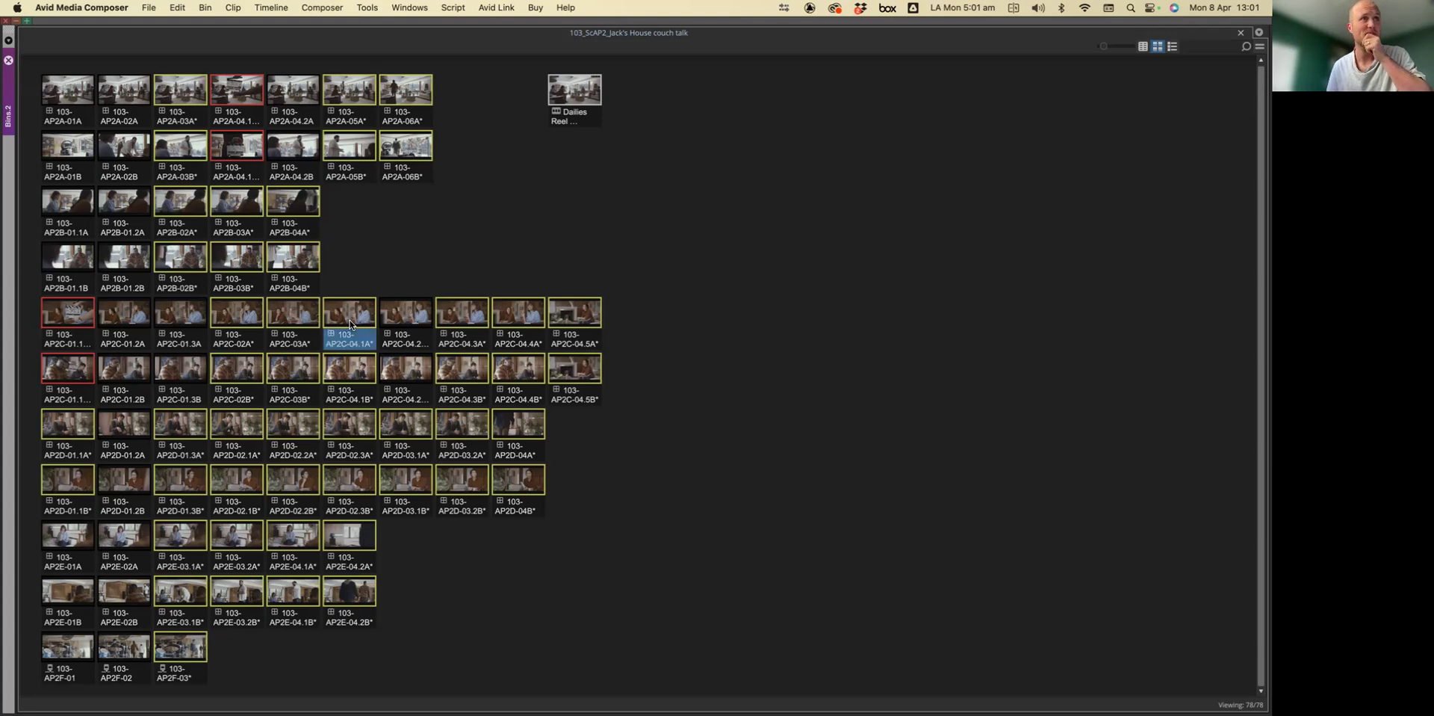
click(390, 345)
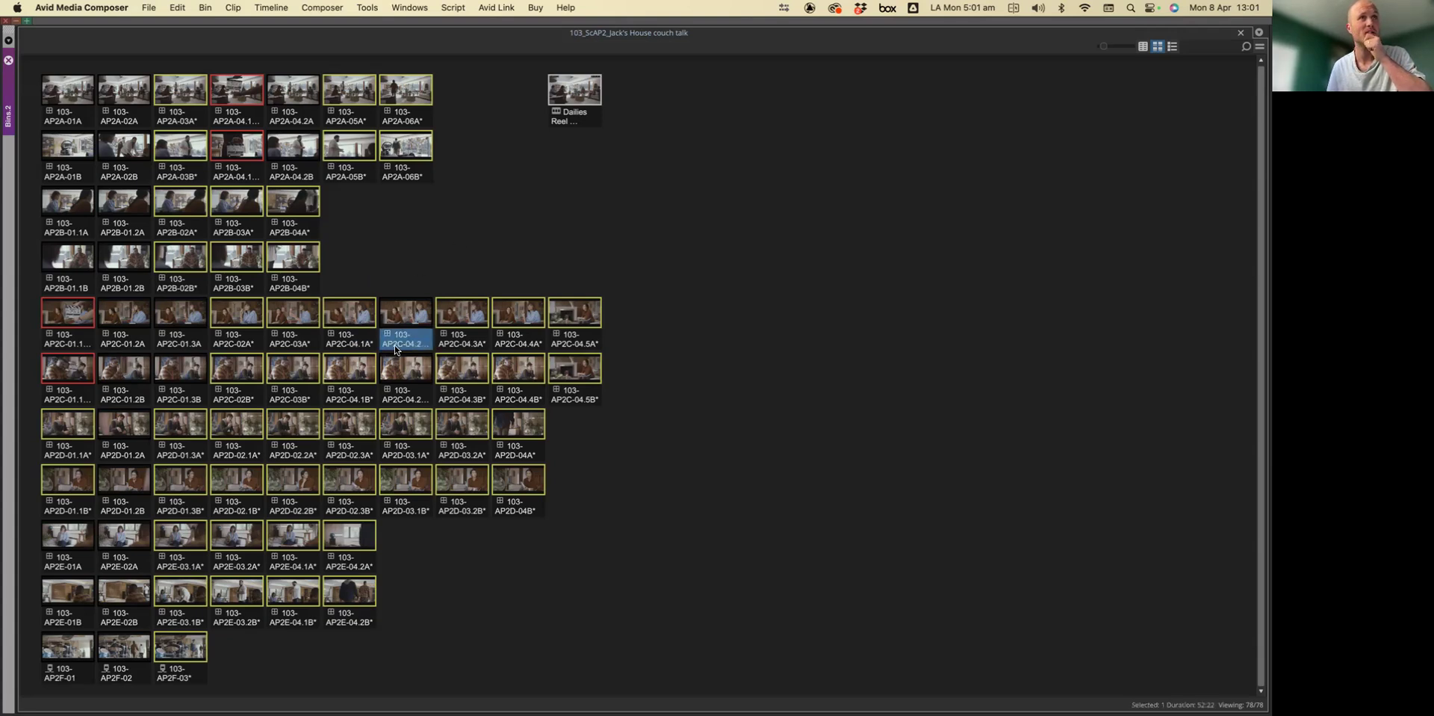
click(474, 322)
click(512, 318)
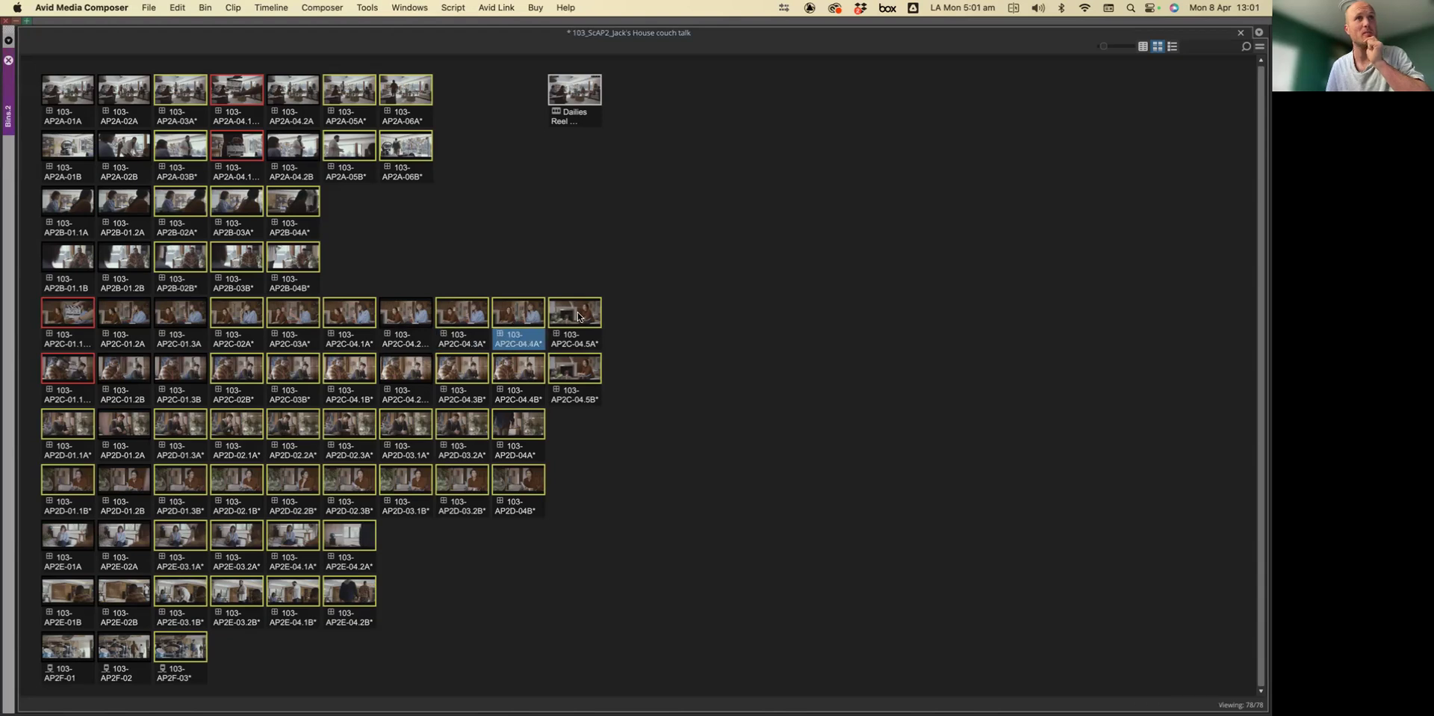
click(579, 317)
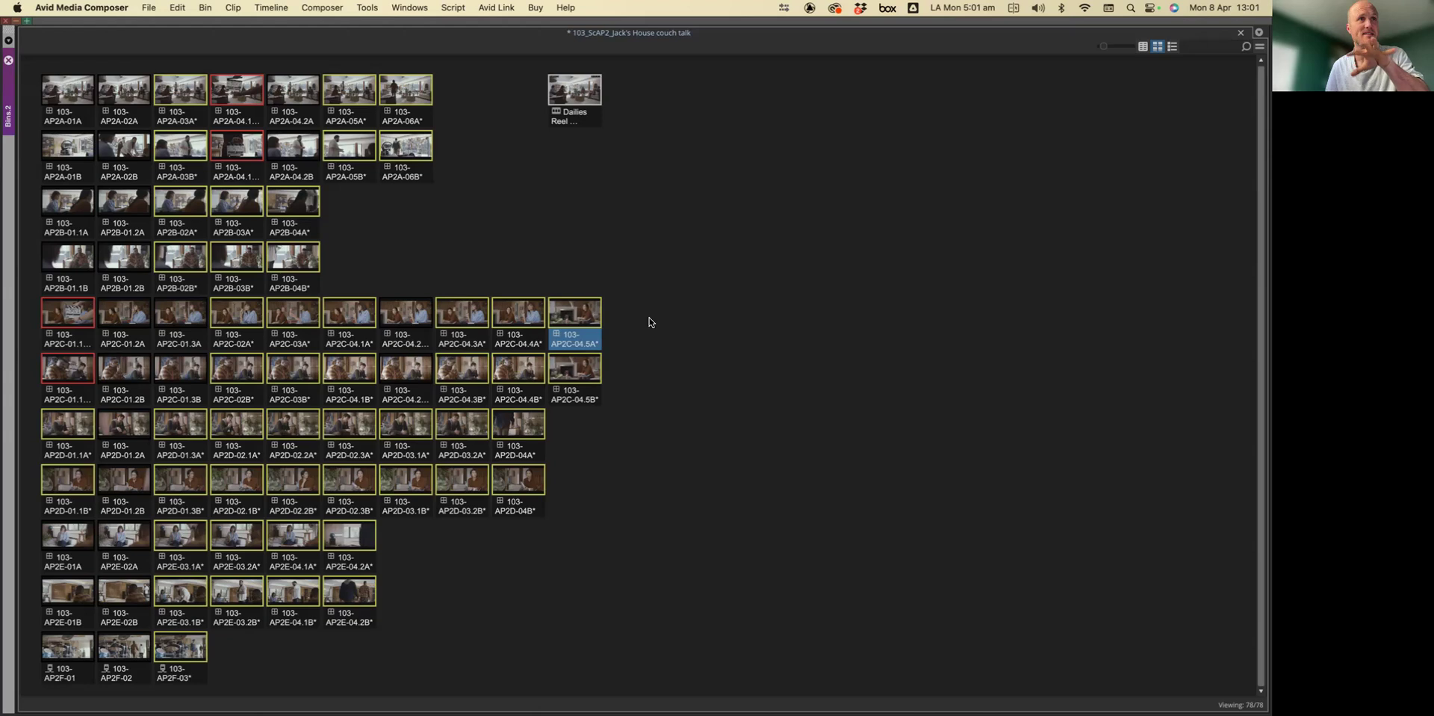
click(690, 293)
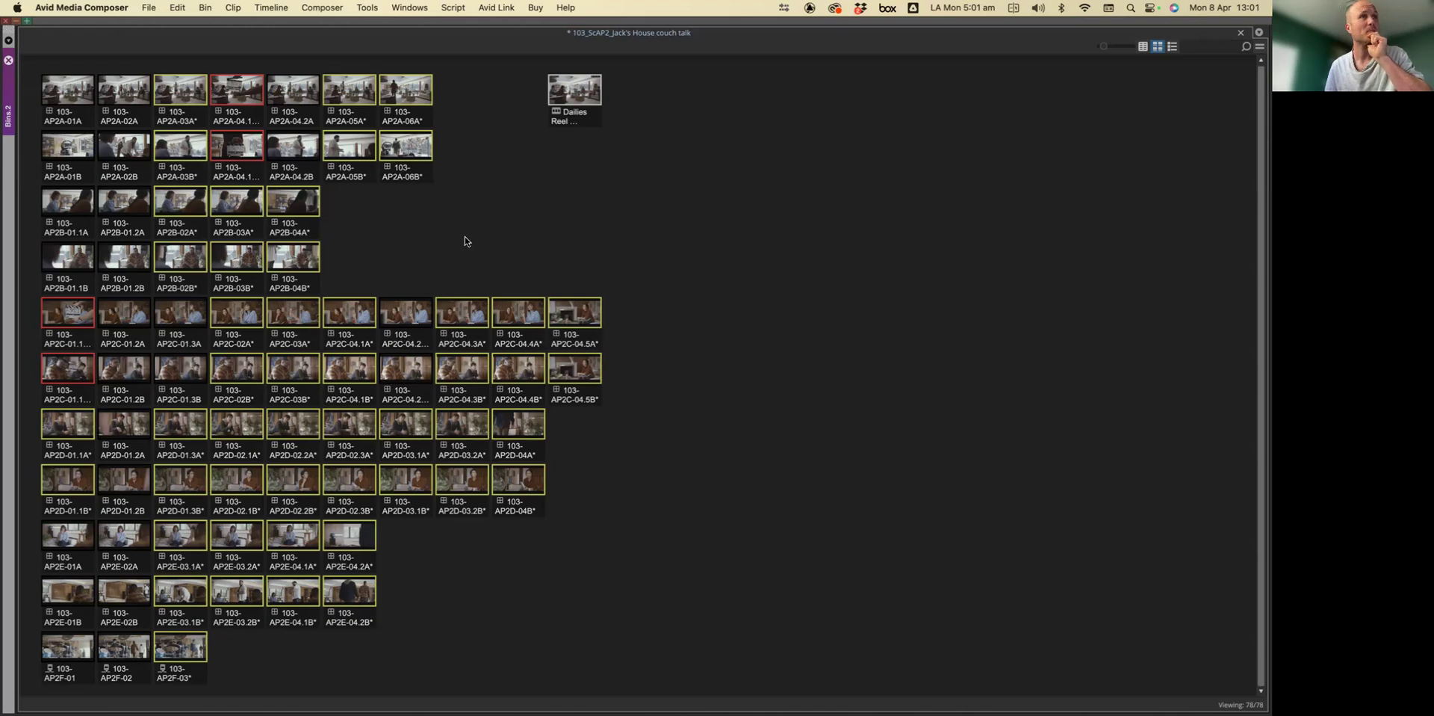
Step: Create a new script from the desktop text file SS_103_Additional Photography_BLUE_01.04.23
click(145, 10)
mouse_move(224, 27)
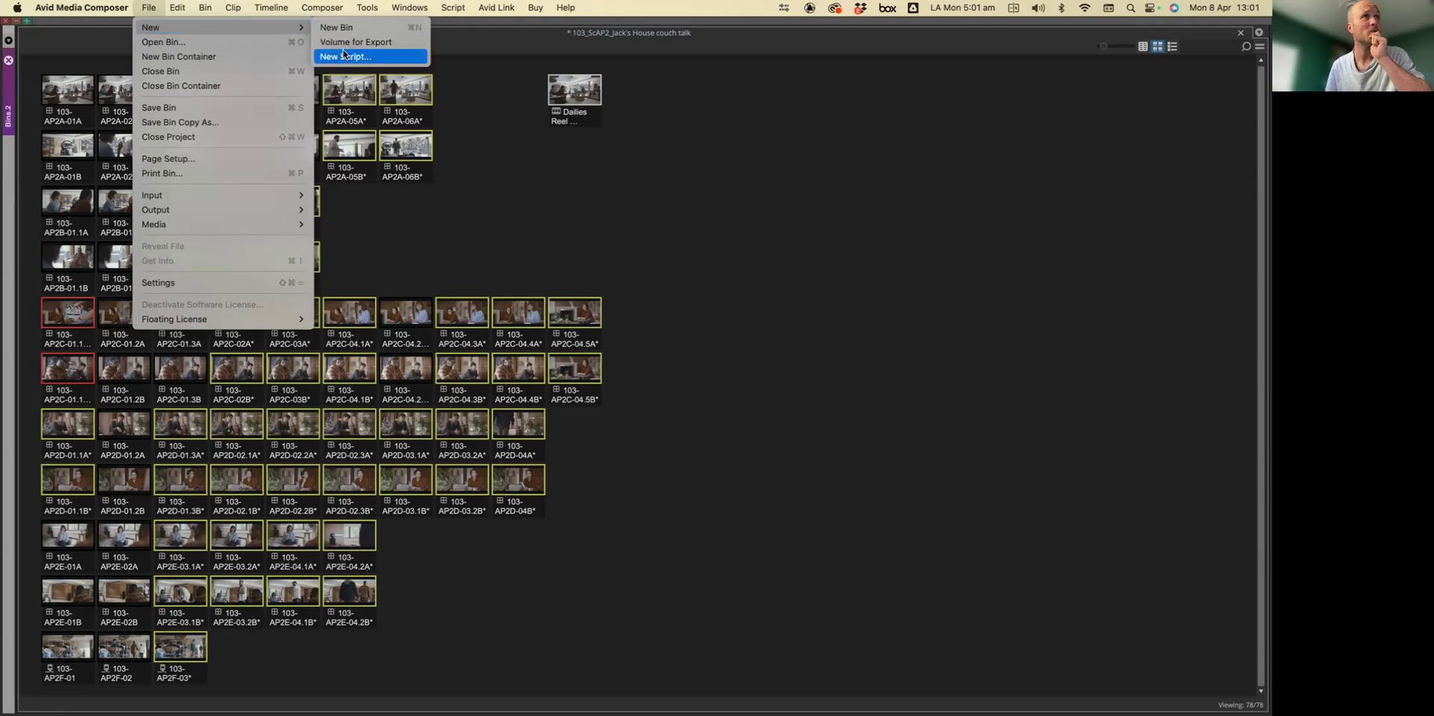
click(345, 58)
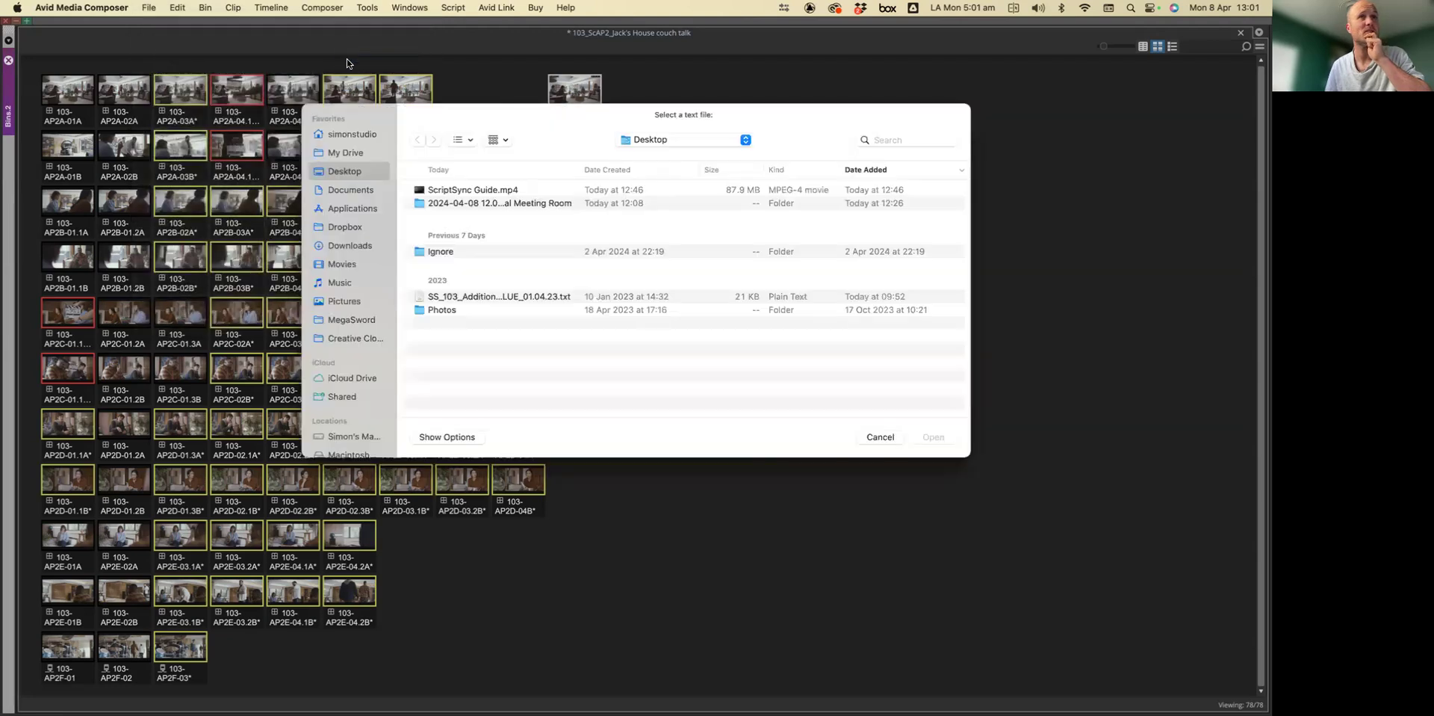
click(457, 295)
click(945, 439)
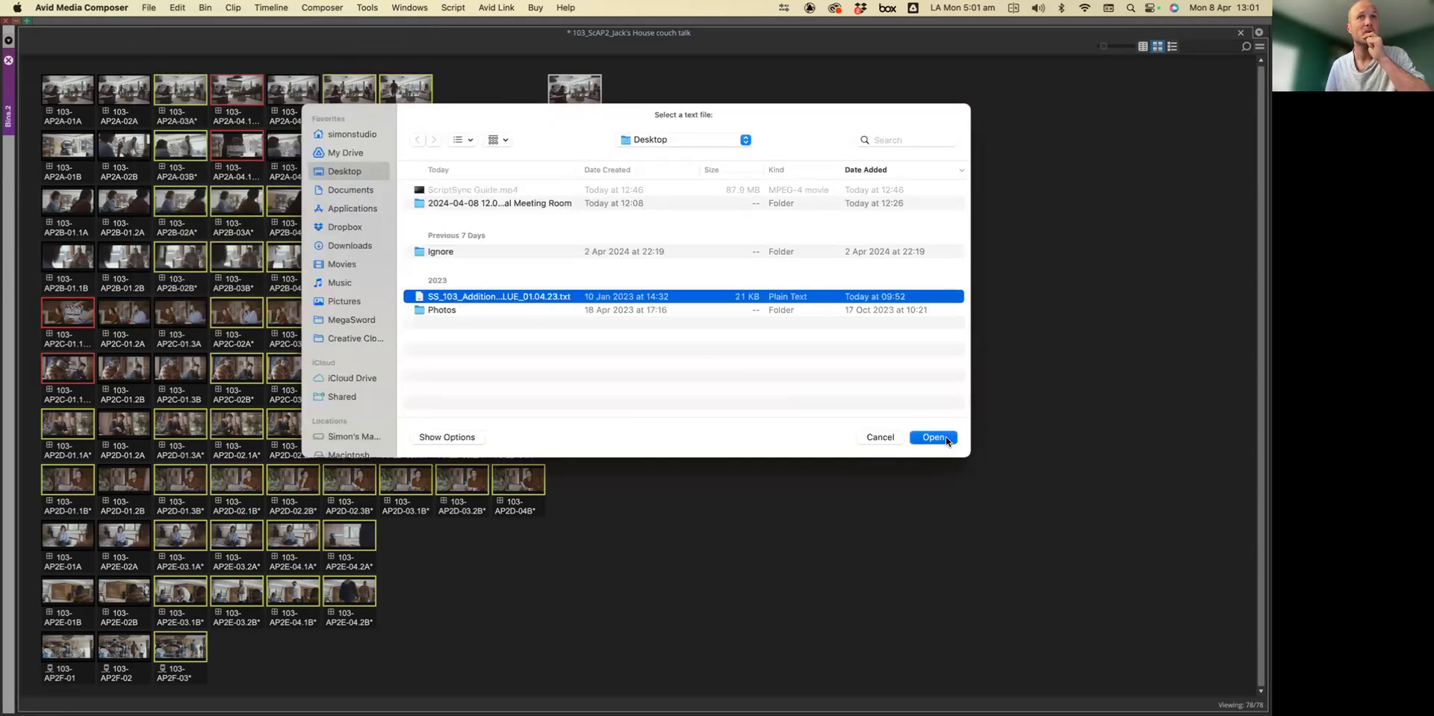
Step: Dock the script window beside the 103_ScAP2_Jack's House couch talk bin and widen it up to the clip thumbnails
drag(1069, 34, 422, 228)
drag(352, 197, 1266, 341)
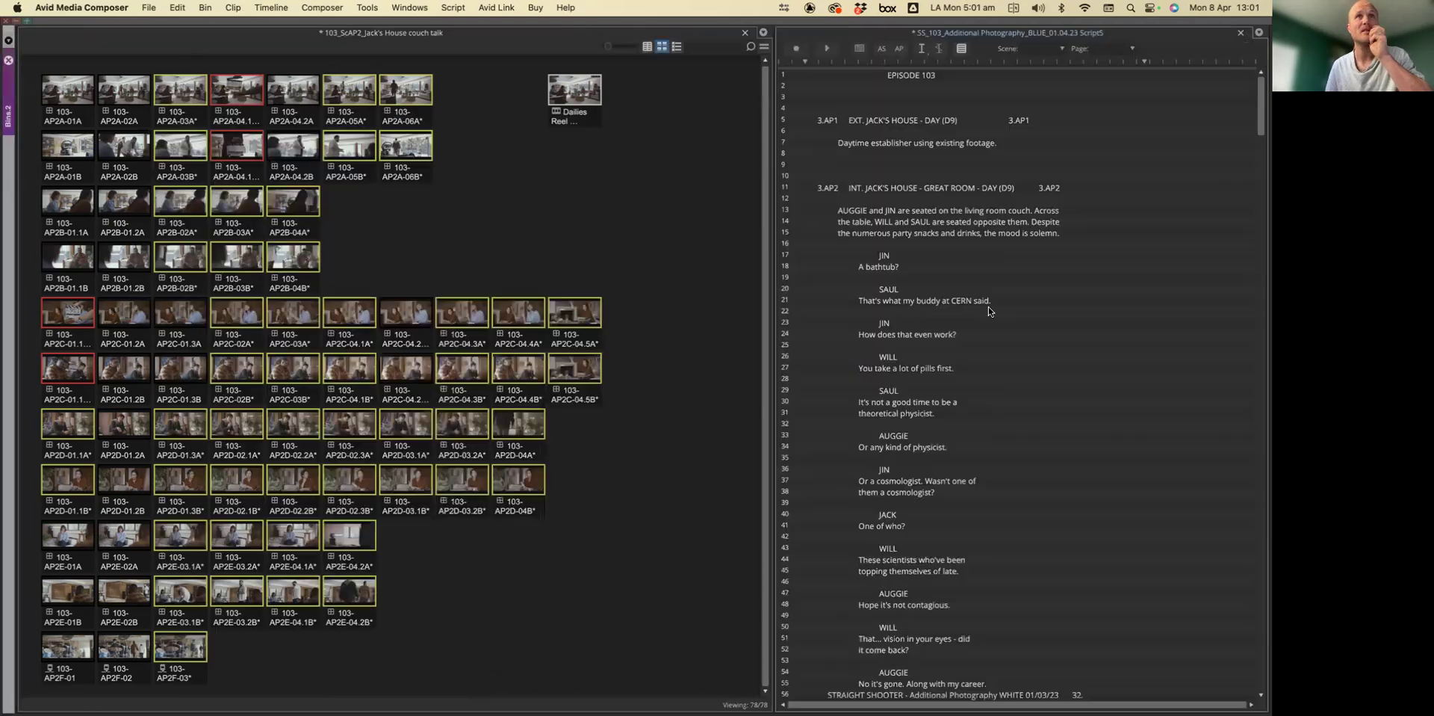
drag(773, 278, 666, 281)
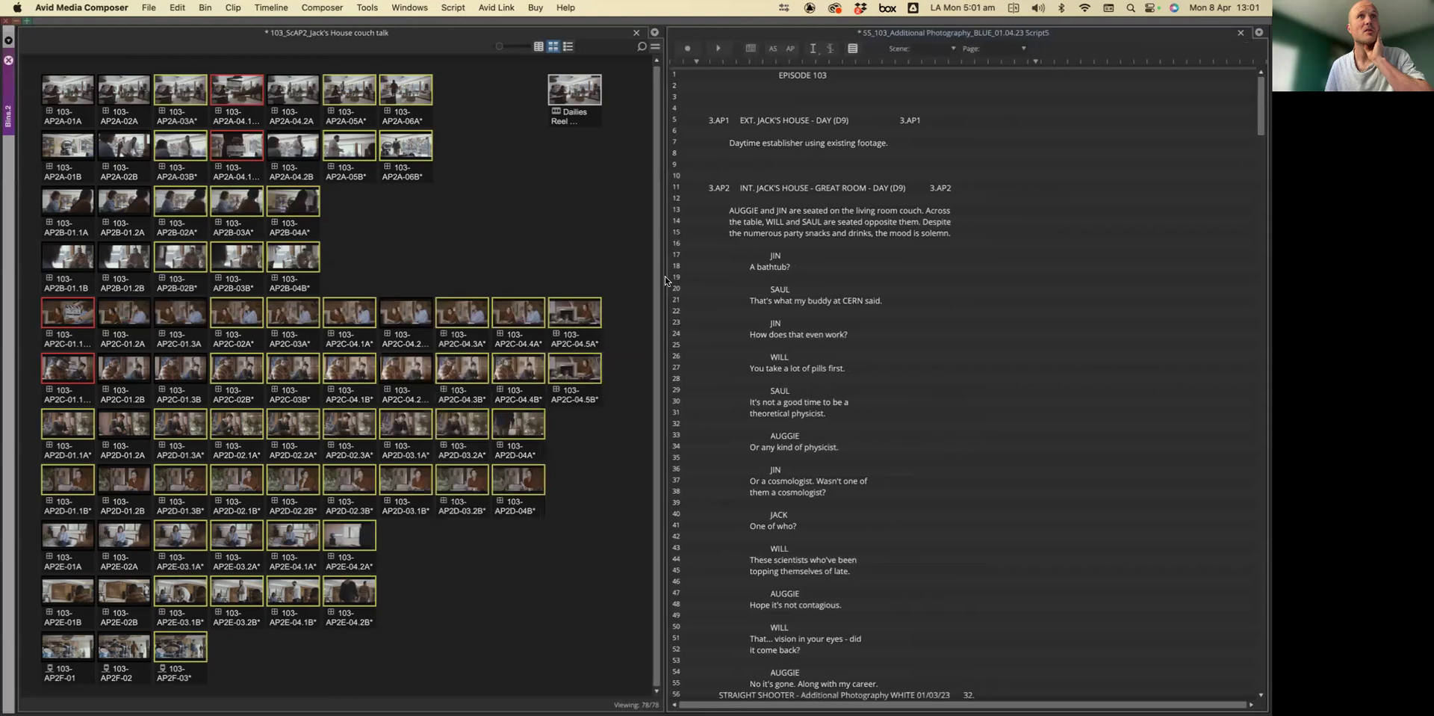
Step: Turn on text editing for the script and show its find and replace tools
click(853, 49)
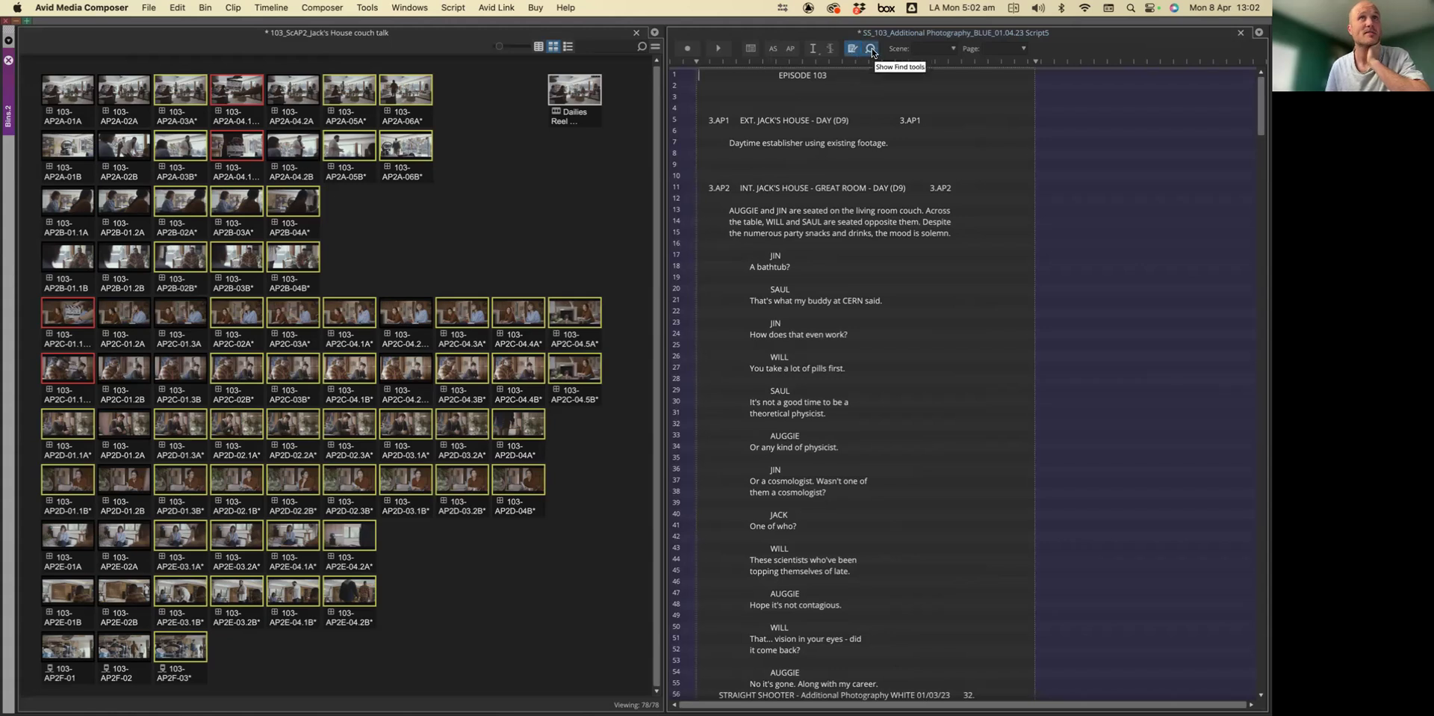
click(871, 50)
click(730, 684)
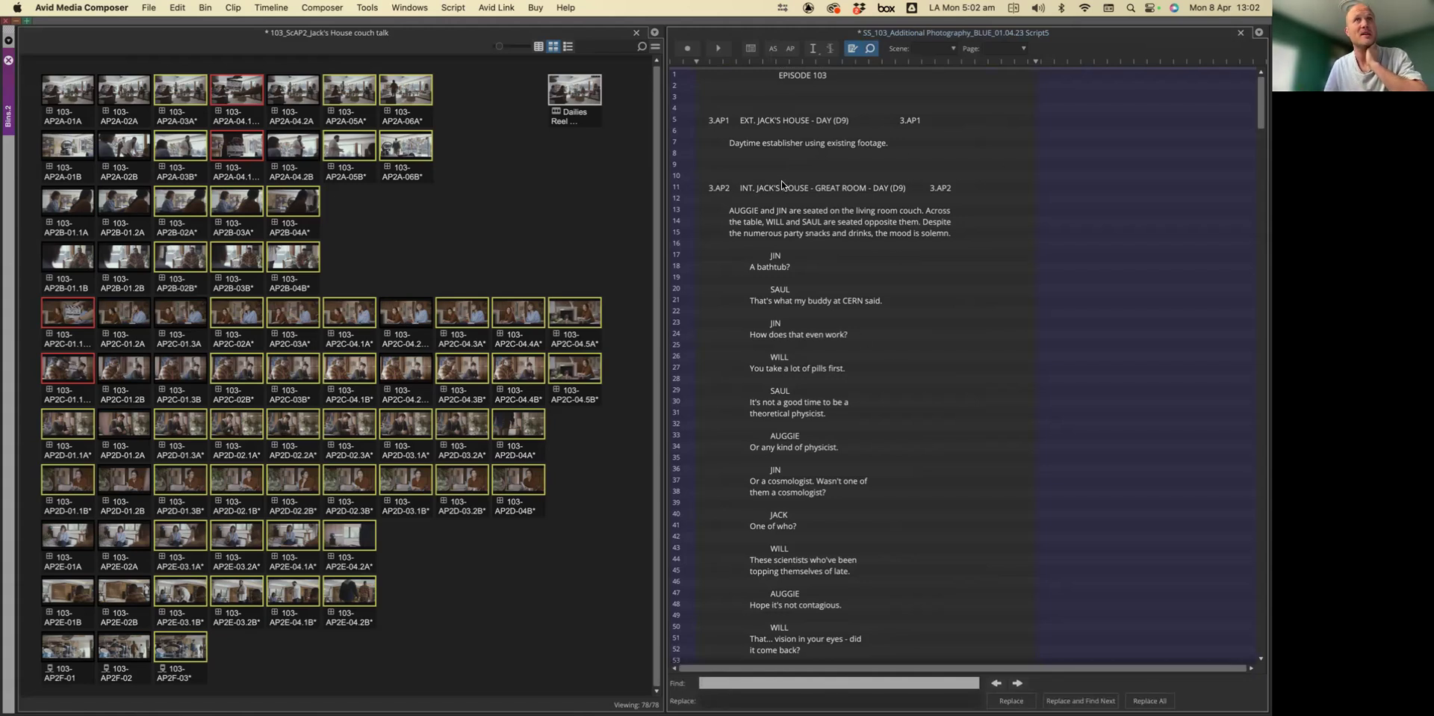
Step: Delete all script text above the 3.AP2 INT. JACK'S HOUSE - GREAT ROOM scene heading
click(705, 173)
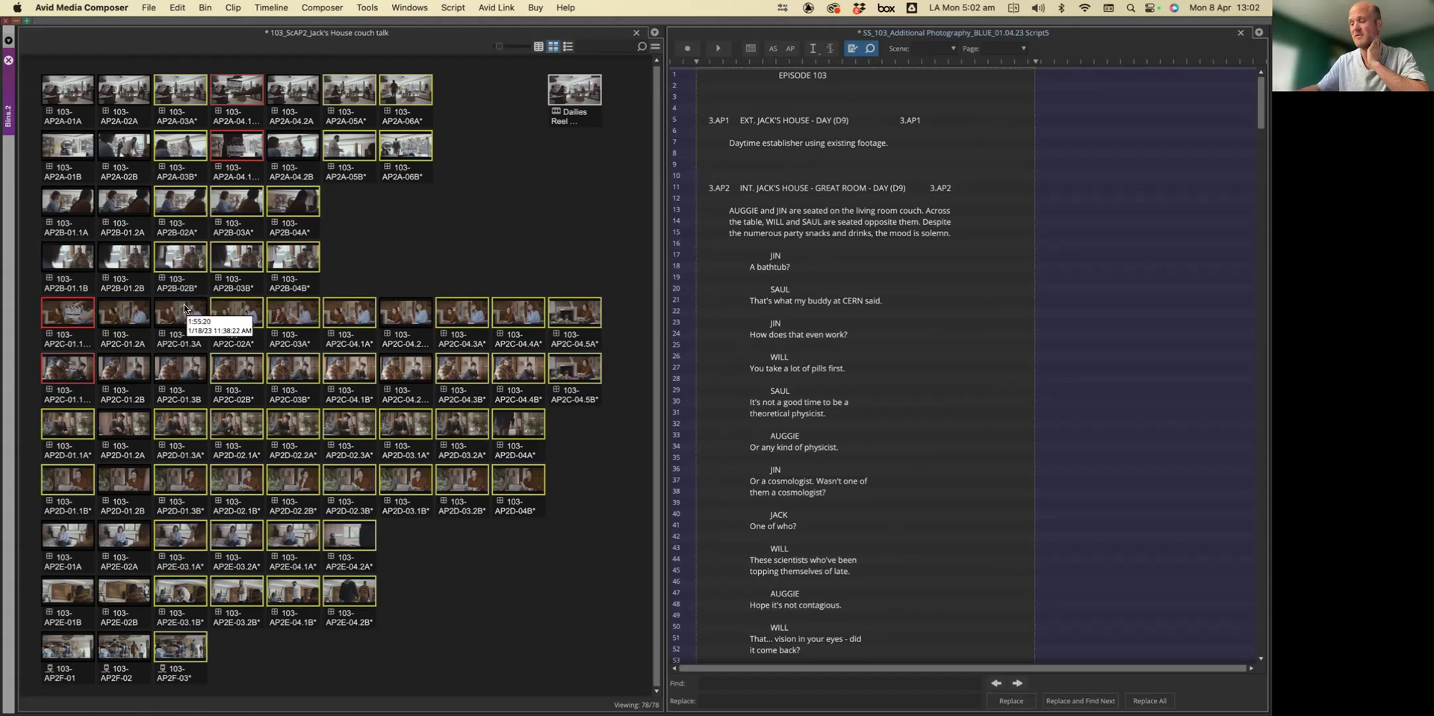
key(shift+super+Up)
key(Page_Down)
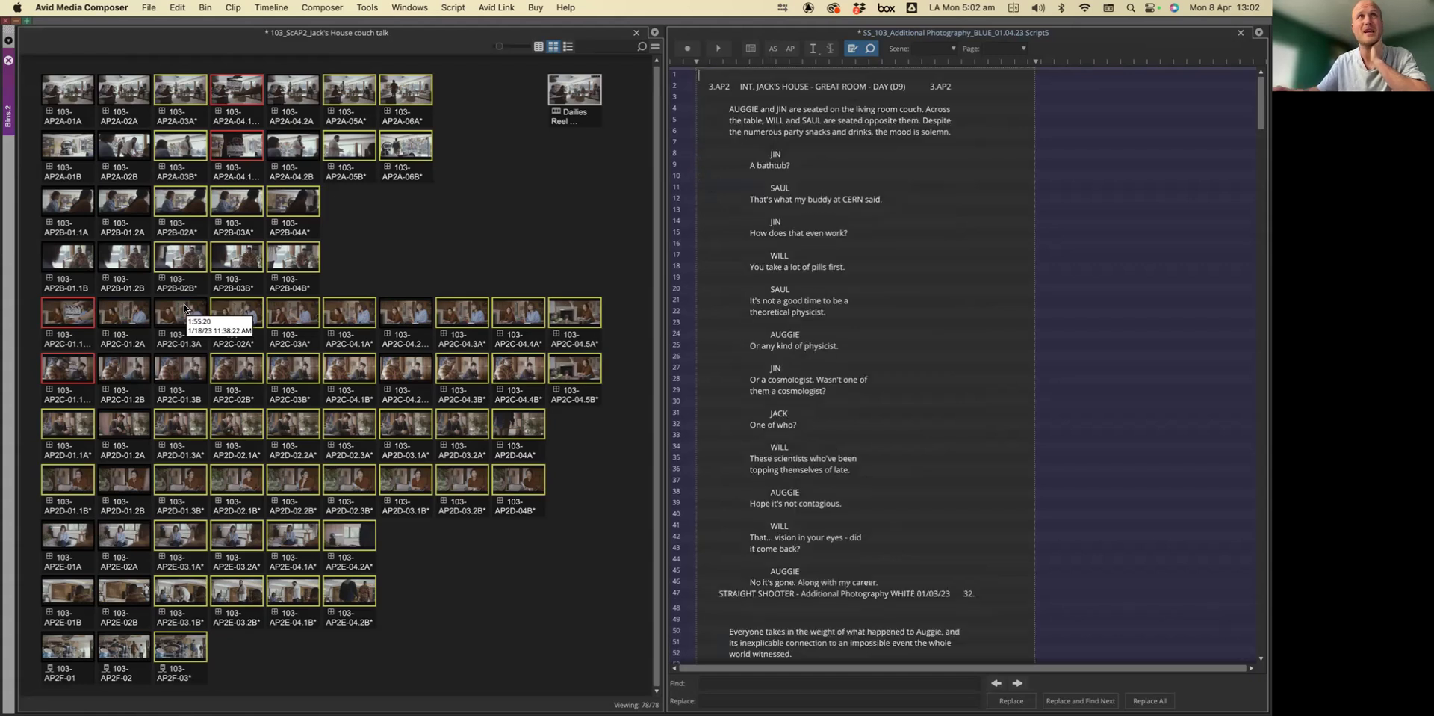
Step: Delete all script text following scene 3.AP2, starting below the page 33 footer
key(Page_Down)
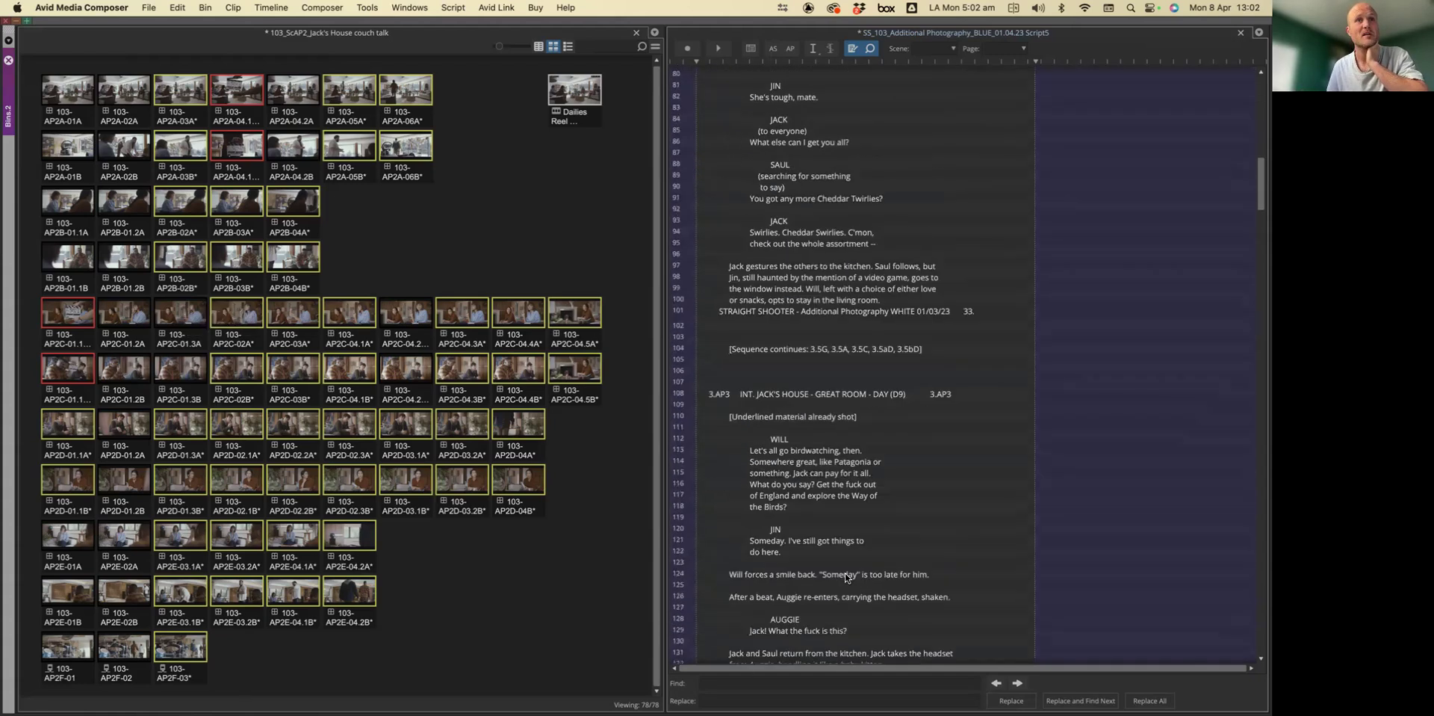
click(711, 327)
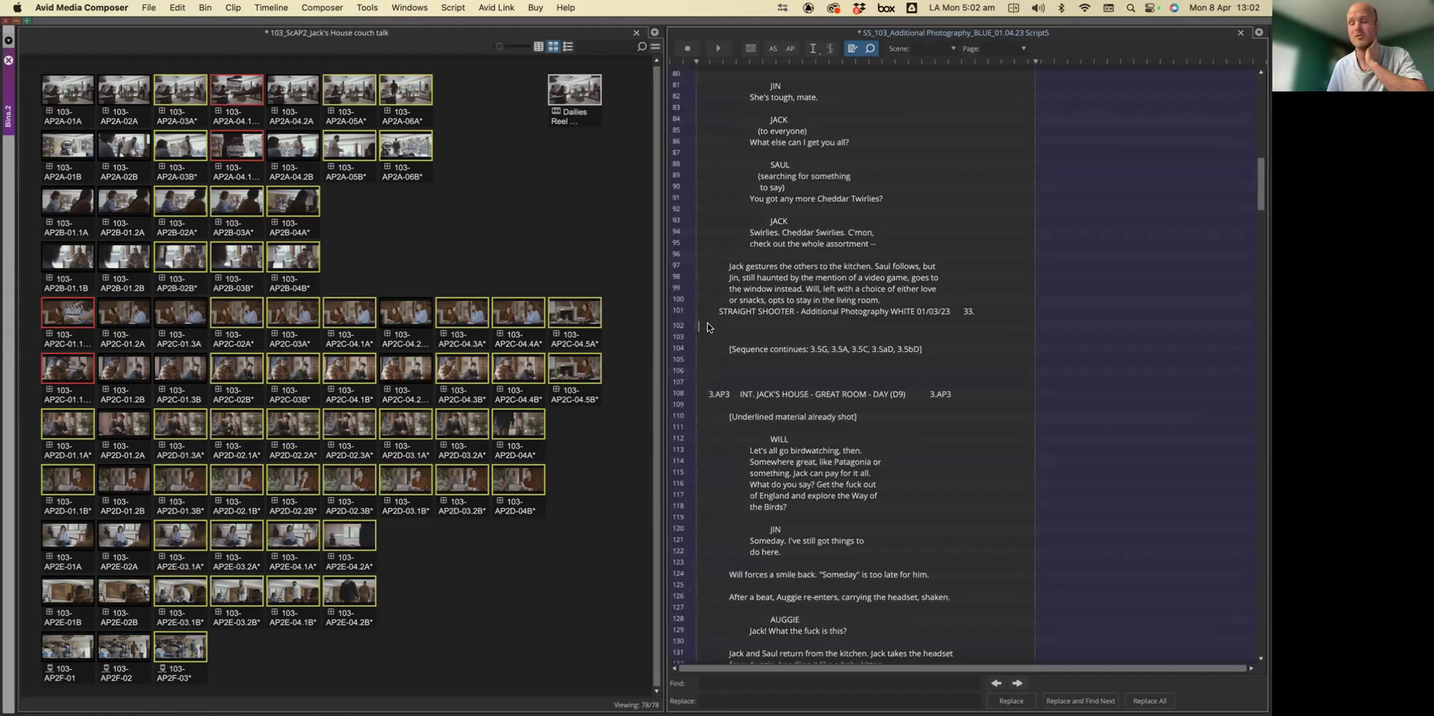
scroll(708, 327, up, 5)
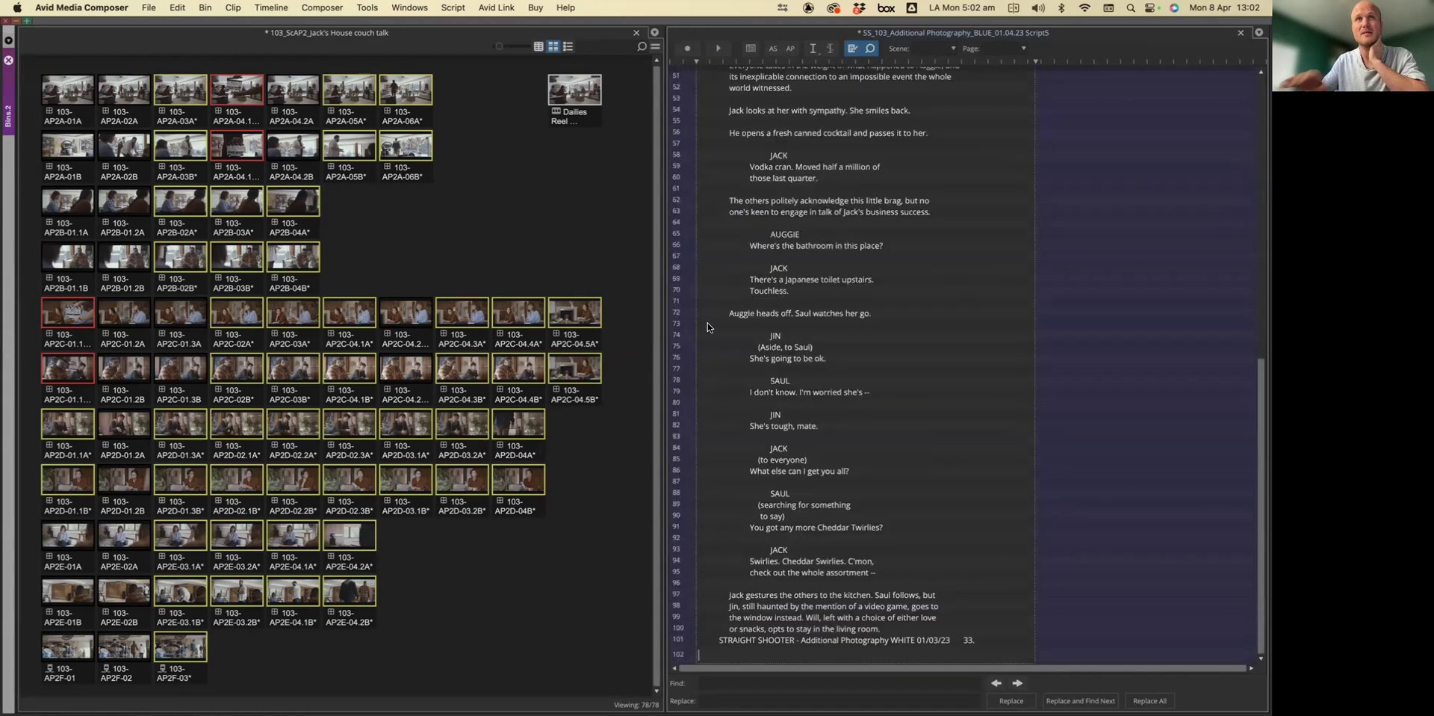
Step: Remove the STRAIGHT SHOOTER page footers 33 and 32 from the scene, plus the extra blank lines at the page 32 break
drag(714, 643, 1030, 642)
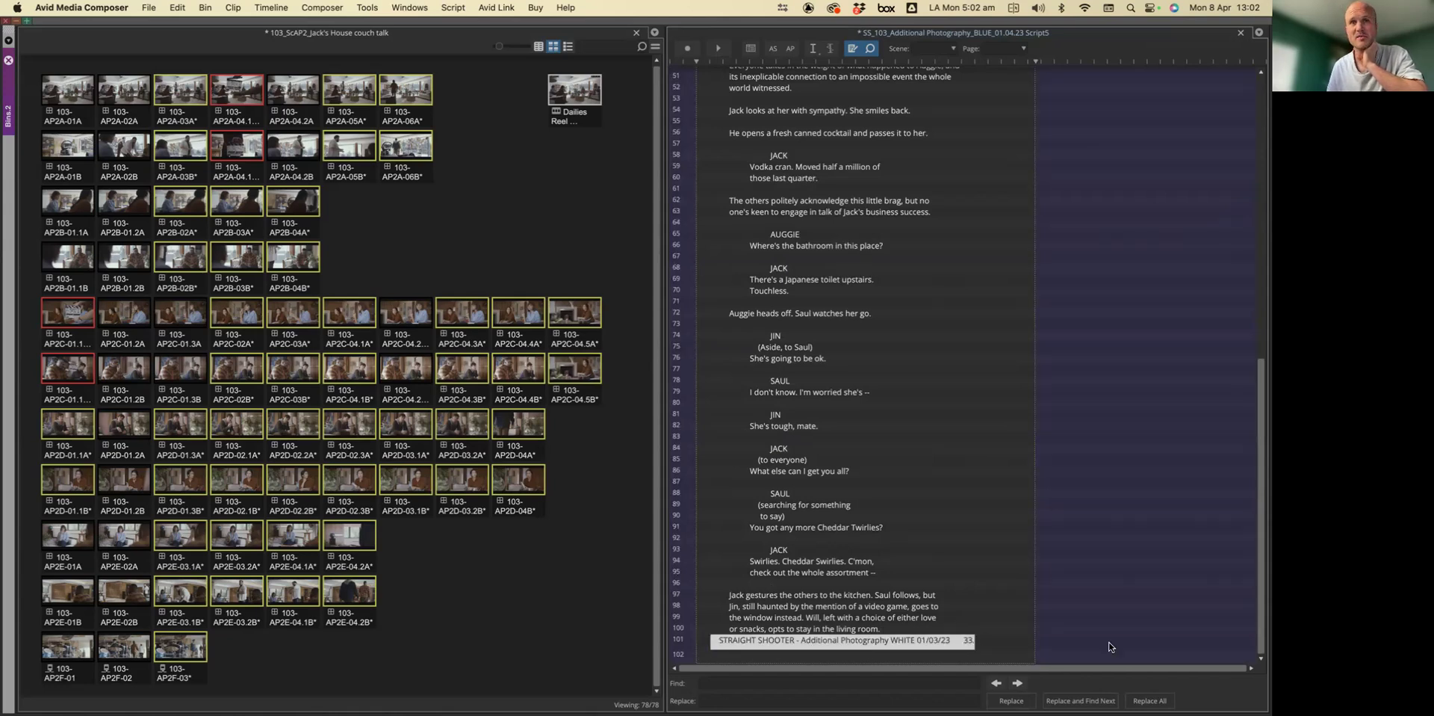
key(BackSpace)
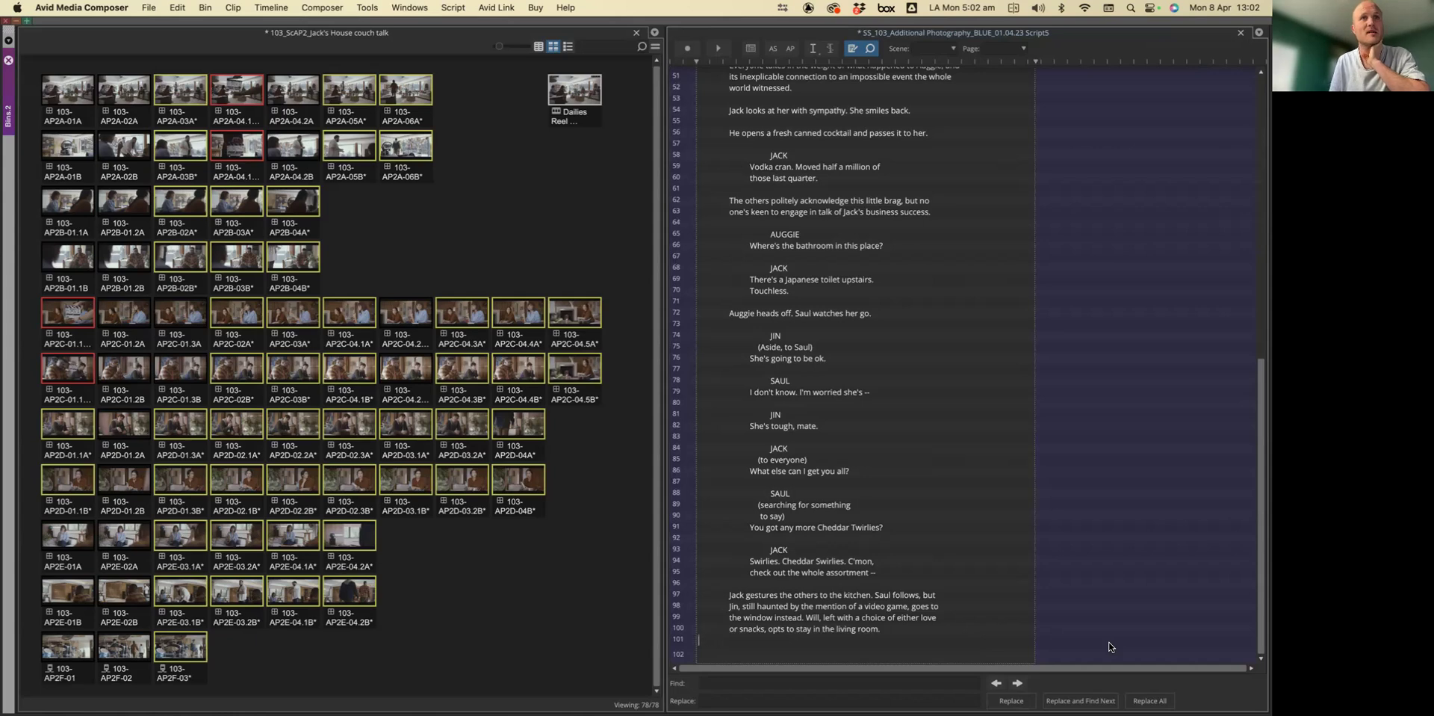
scroll(947, 216, up, 10)
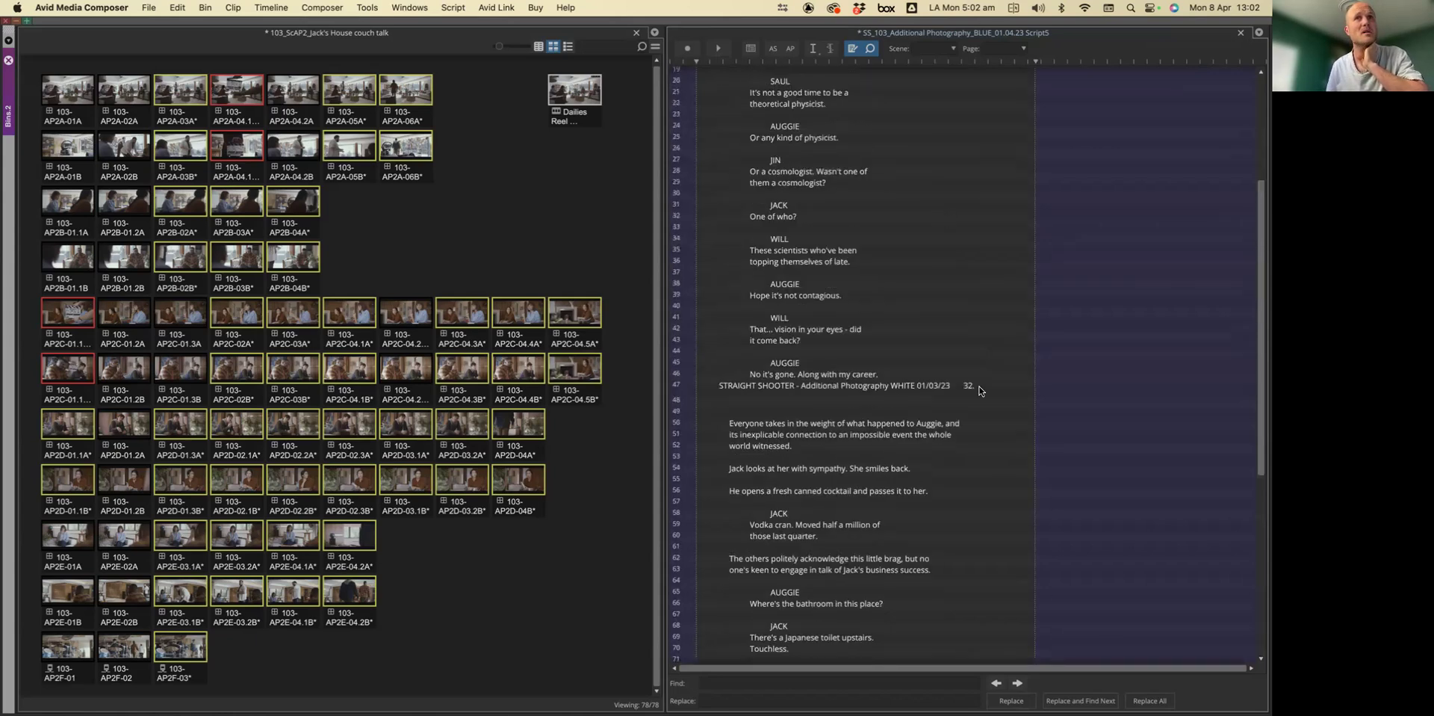
drag(980, 390, 670, 388)
key(BackSpace)
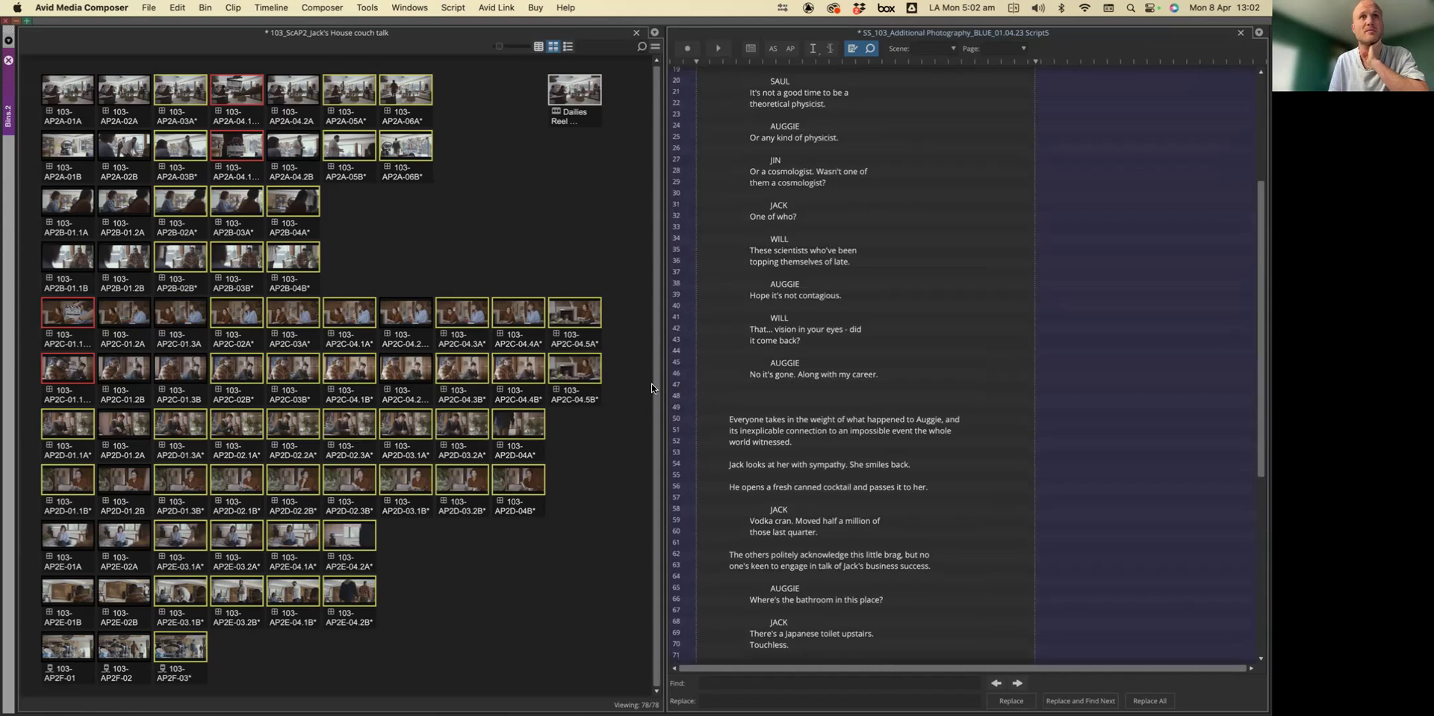
key(BackSpace)
key(Delete)
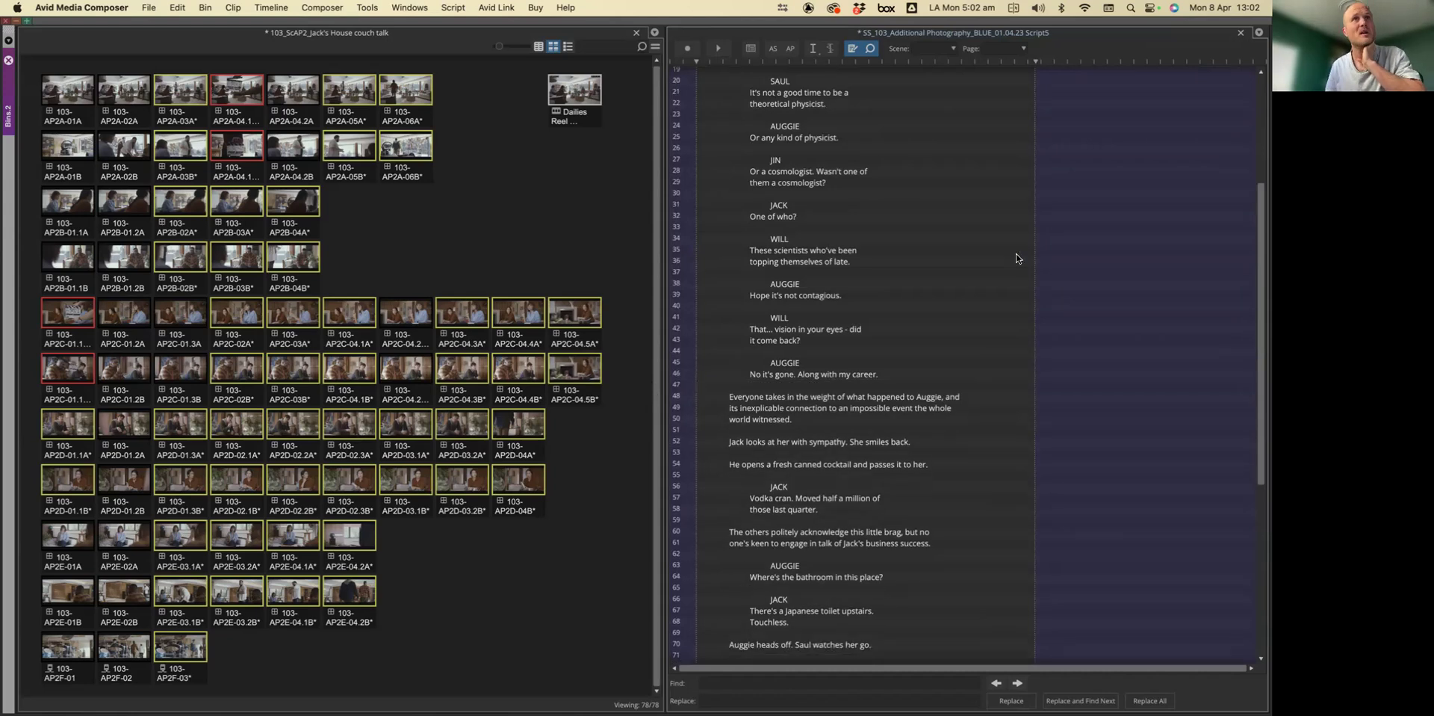
Step: Change Jin's first line of dialogue to "On his knees with his head in a bathtub?"
scroll(912, 318, up, 5)
scroll(912, 317, up, 1)
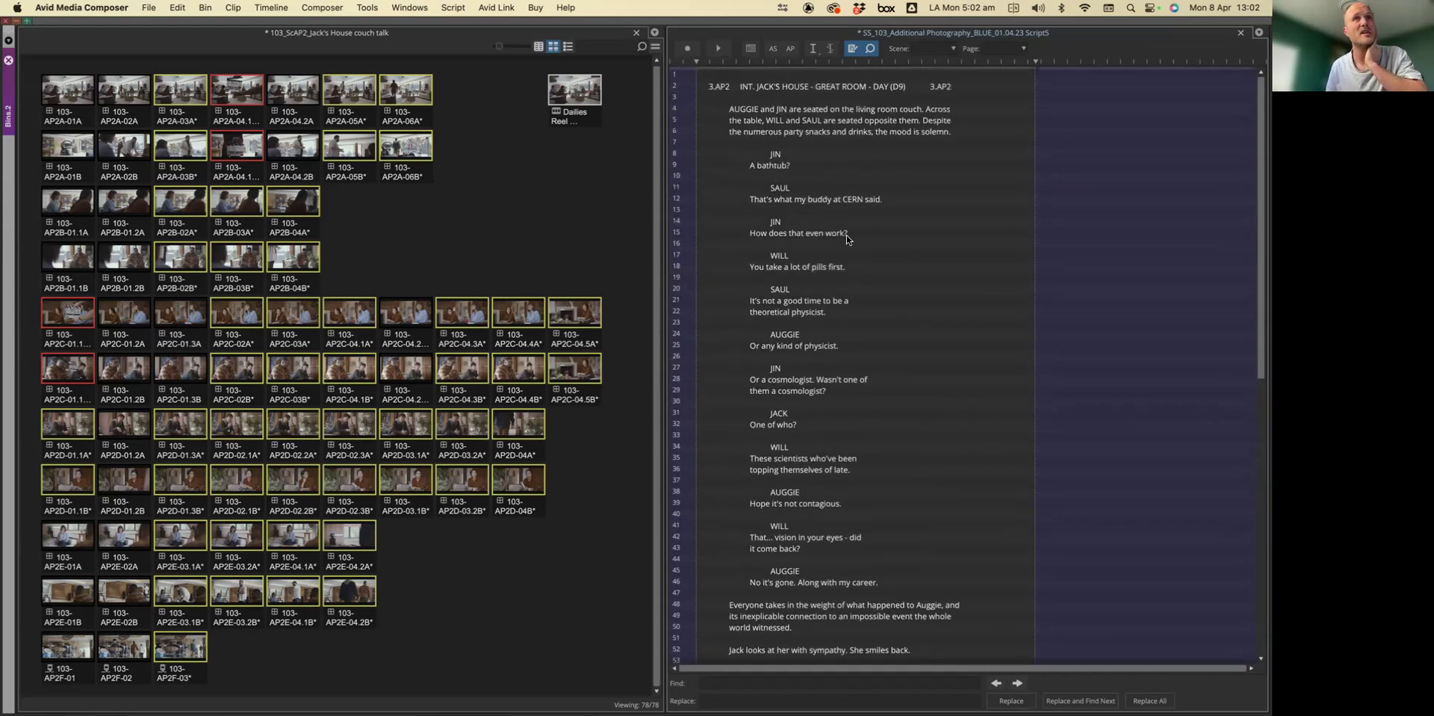
double_click(755, 171)
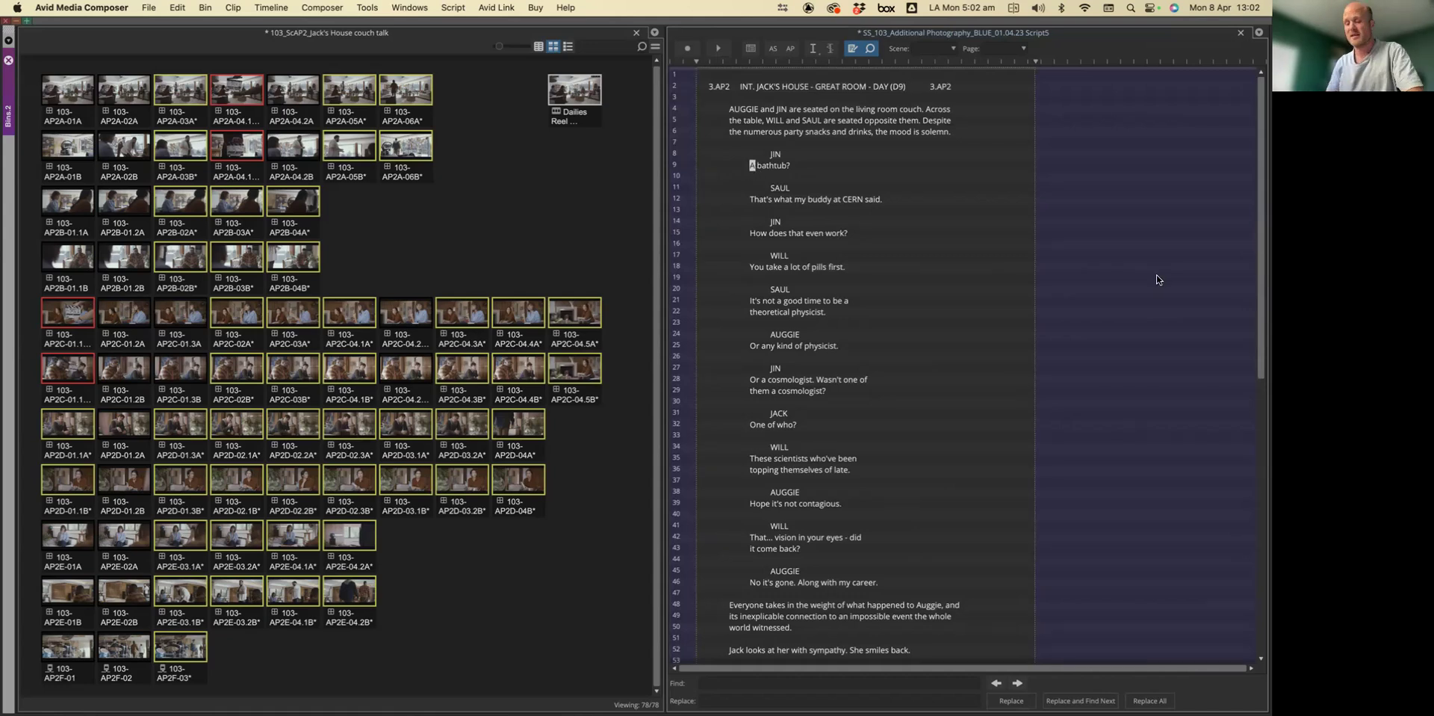
text(On his knee)
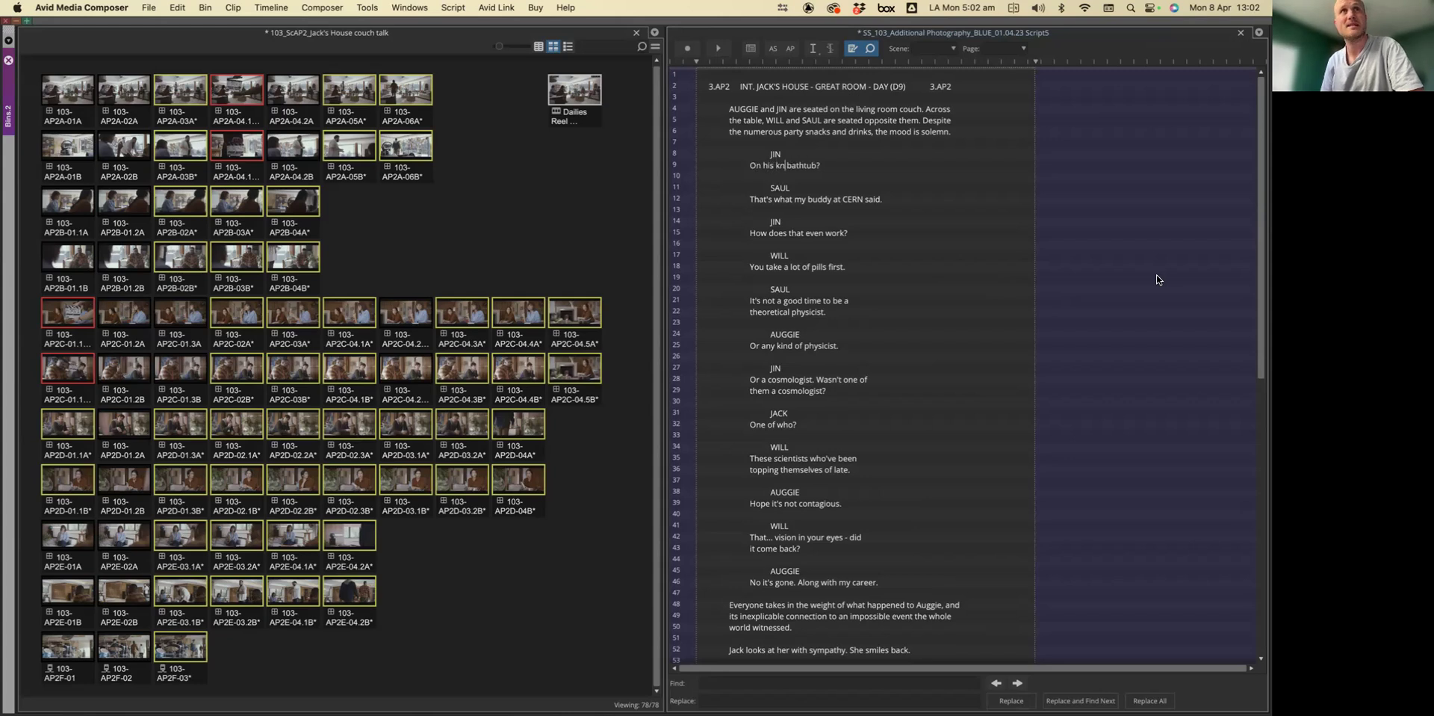
text(s wi)
text(th his head in a)
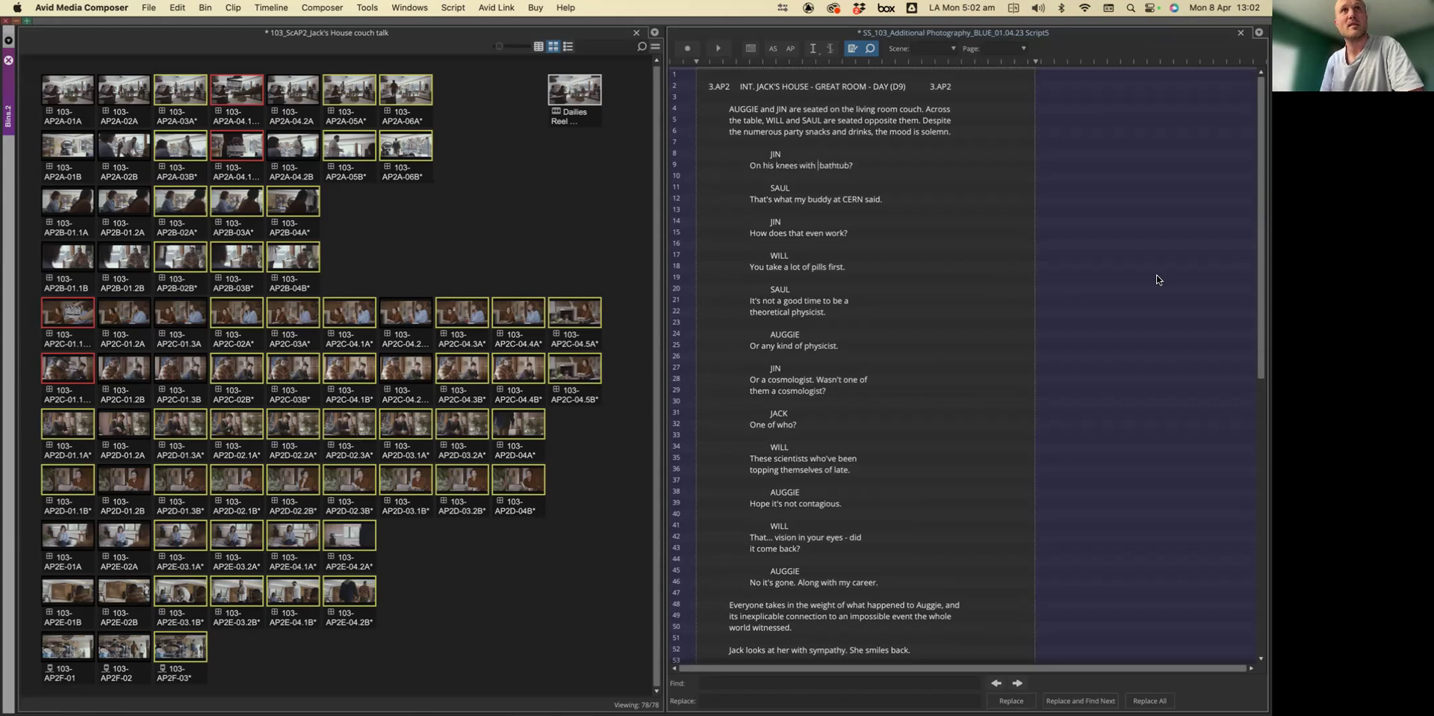
key(Delete)
Step: Add the line "Hey." to Jin's dialogue directly above "(Aside, to Saul)"
scroll(846, 466, down, 15)
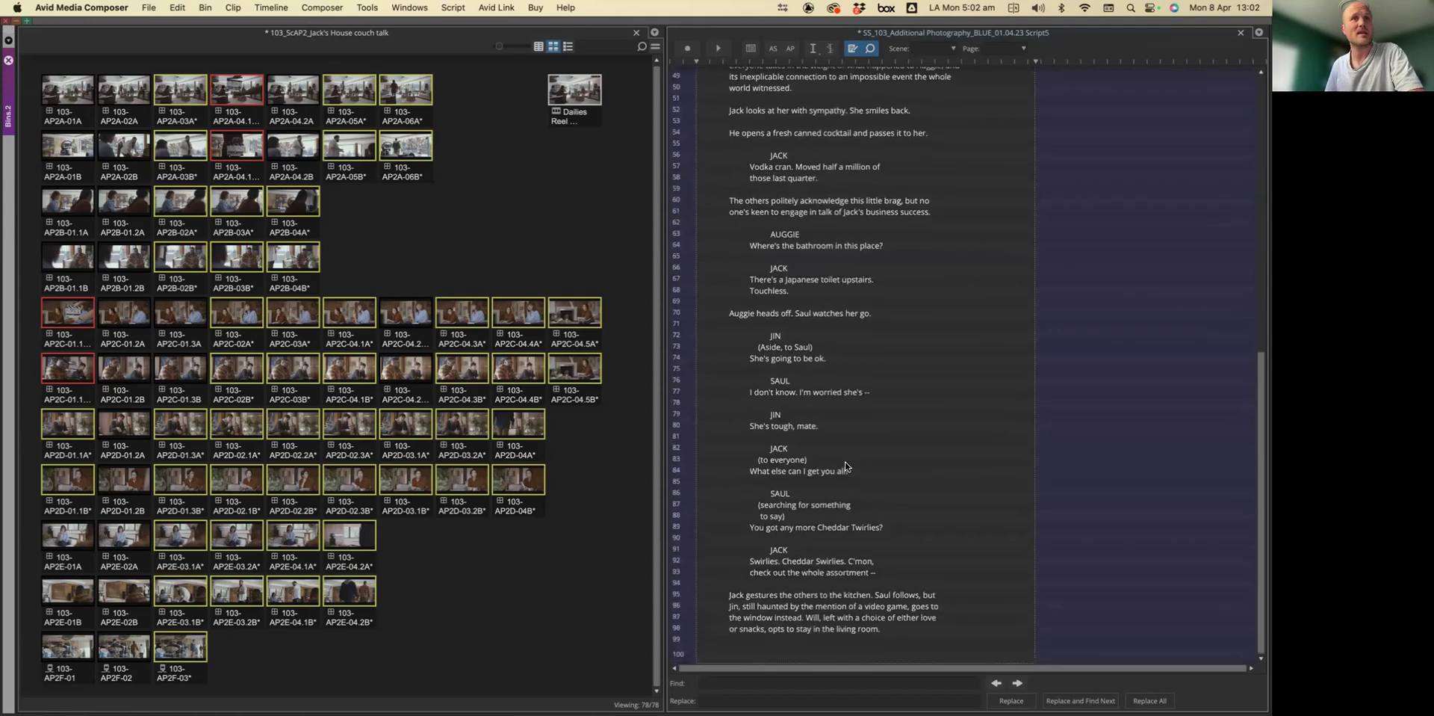
click(748, 351)
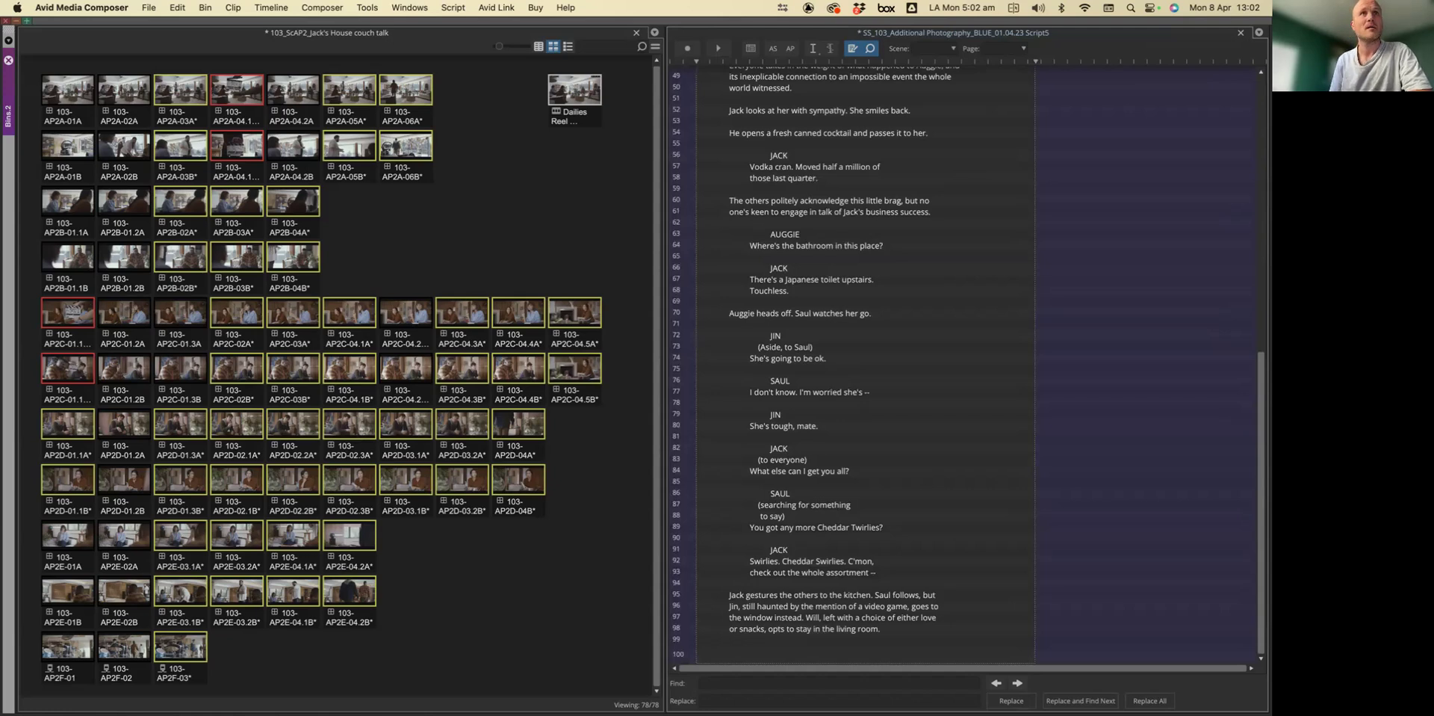
key(Return)
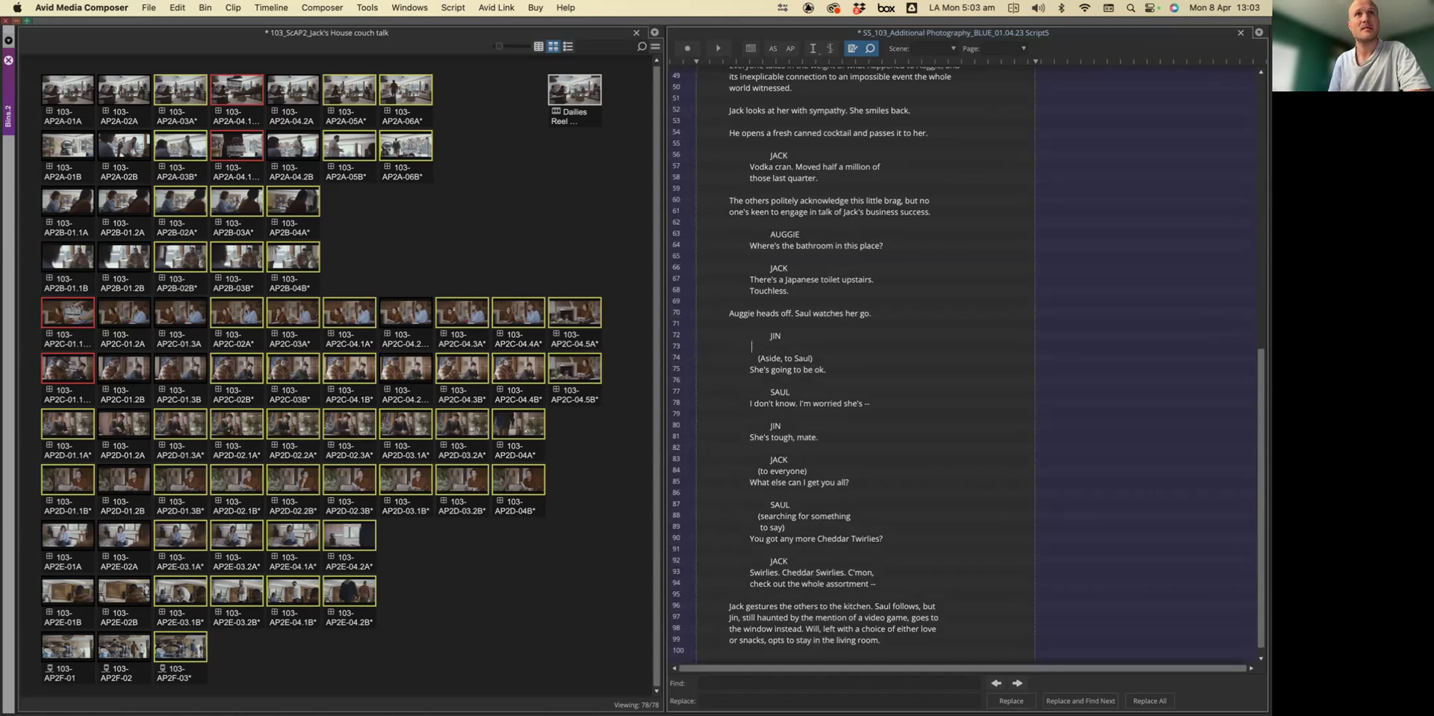
text(Hey.)
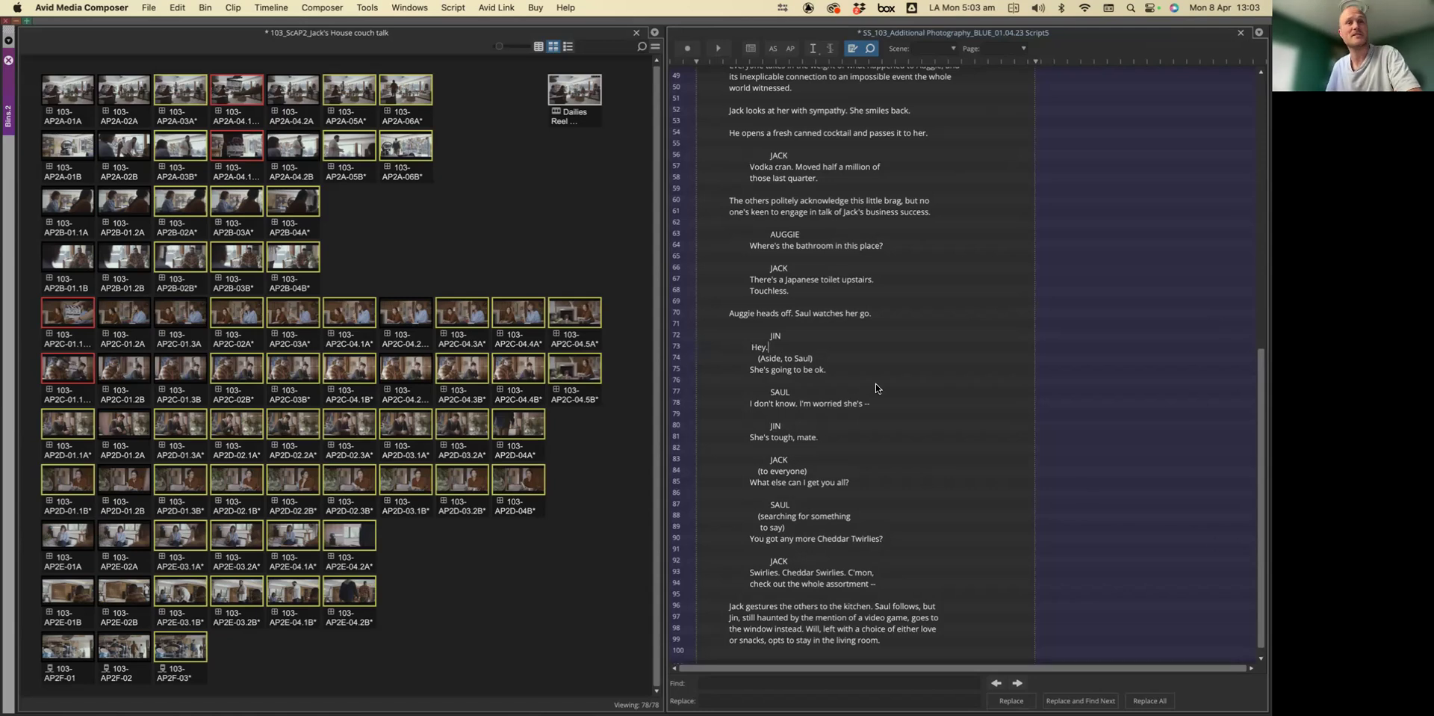
Step: Insert six blank lines above the 3.AP2 scene heading and turn off script text editing
scroll(866, 366, up, 10)
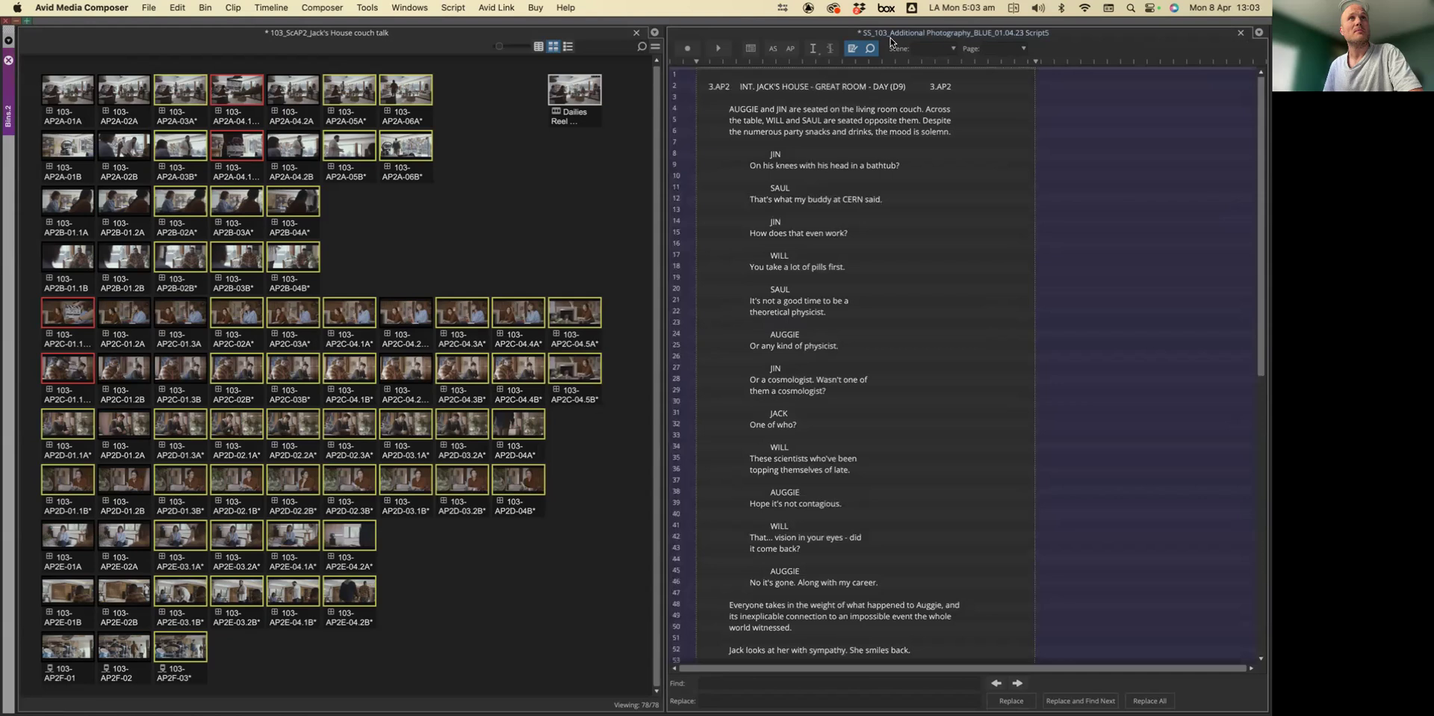
click(749, 73)
key(Return)
key(Return)
key(Return)
key(Return)
key(Return)
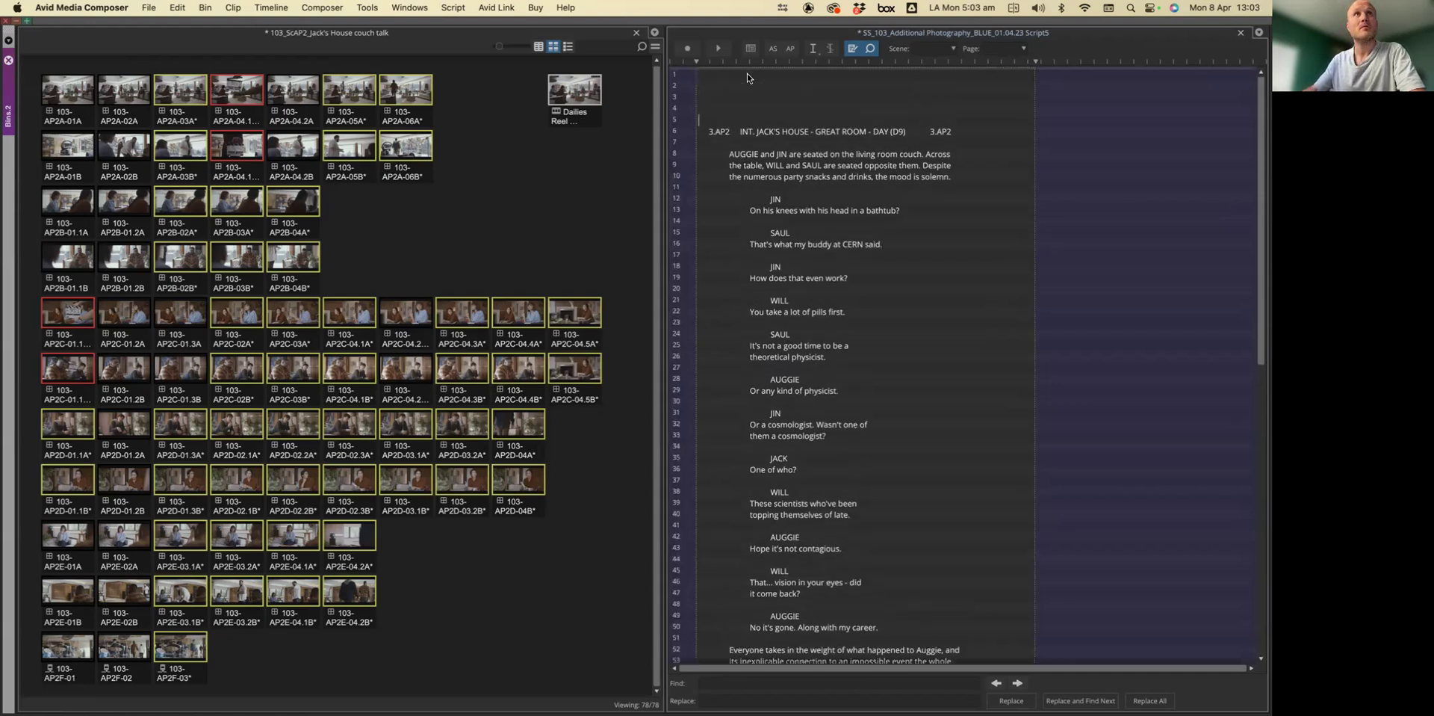
key(Return)
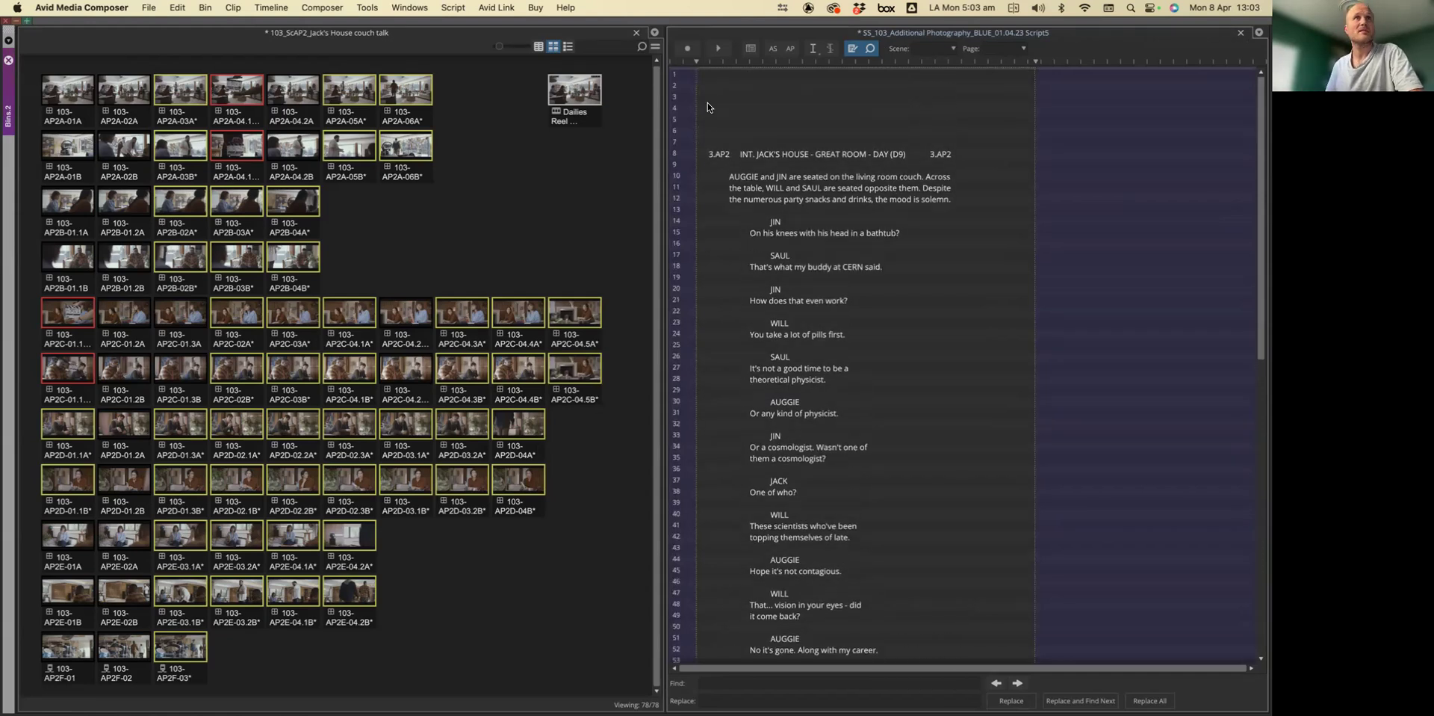
click(853, 49)
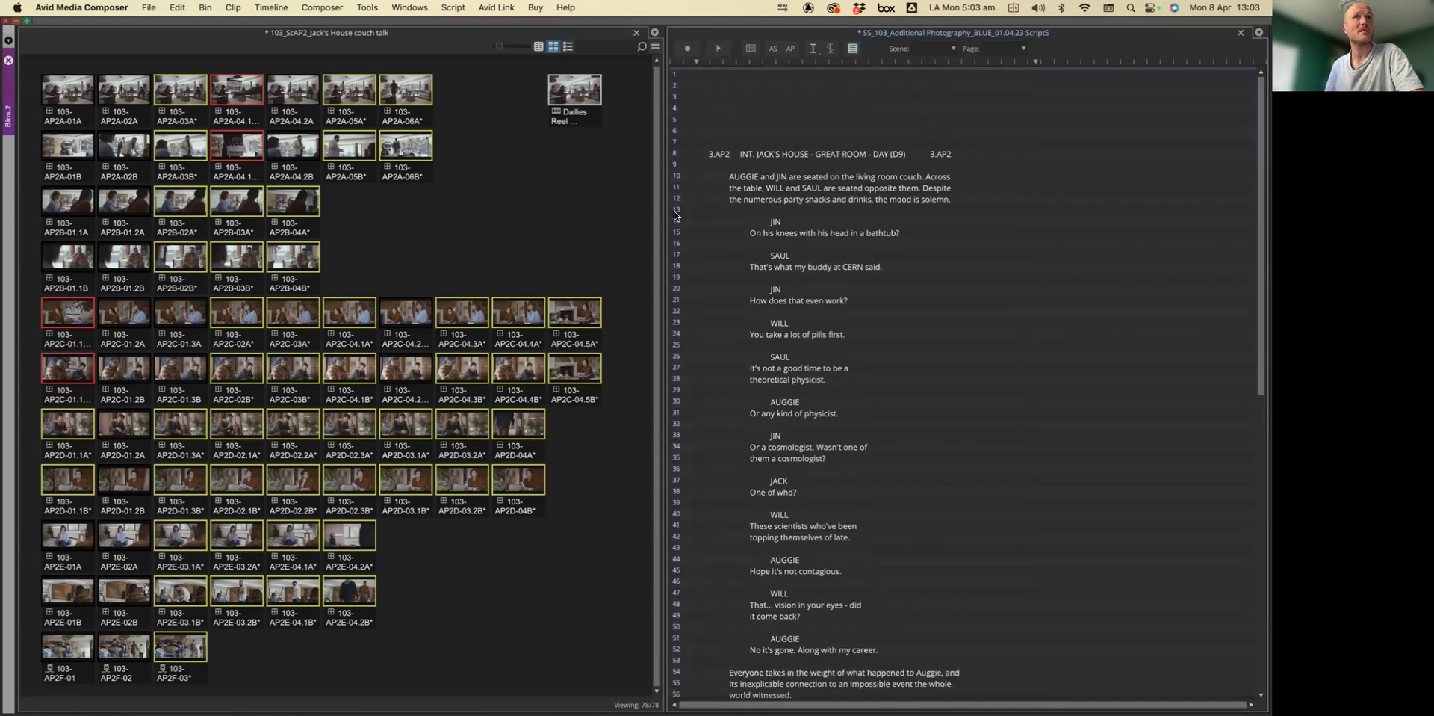
Step: Select the scene's lines from line 13 to the end of the dialogue and attach the AP2A A-camera clips to them
drag(687, 213, 788, 620)
scroll(822, 448, up, 10)
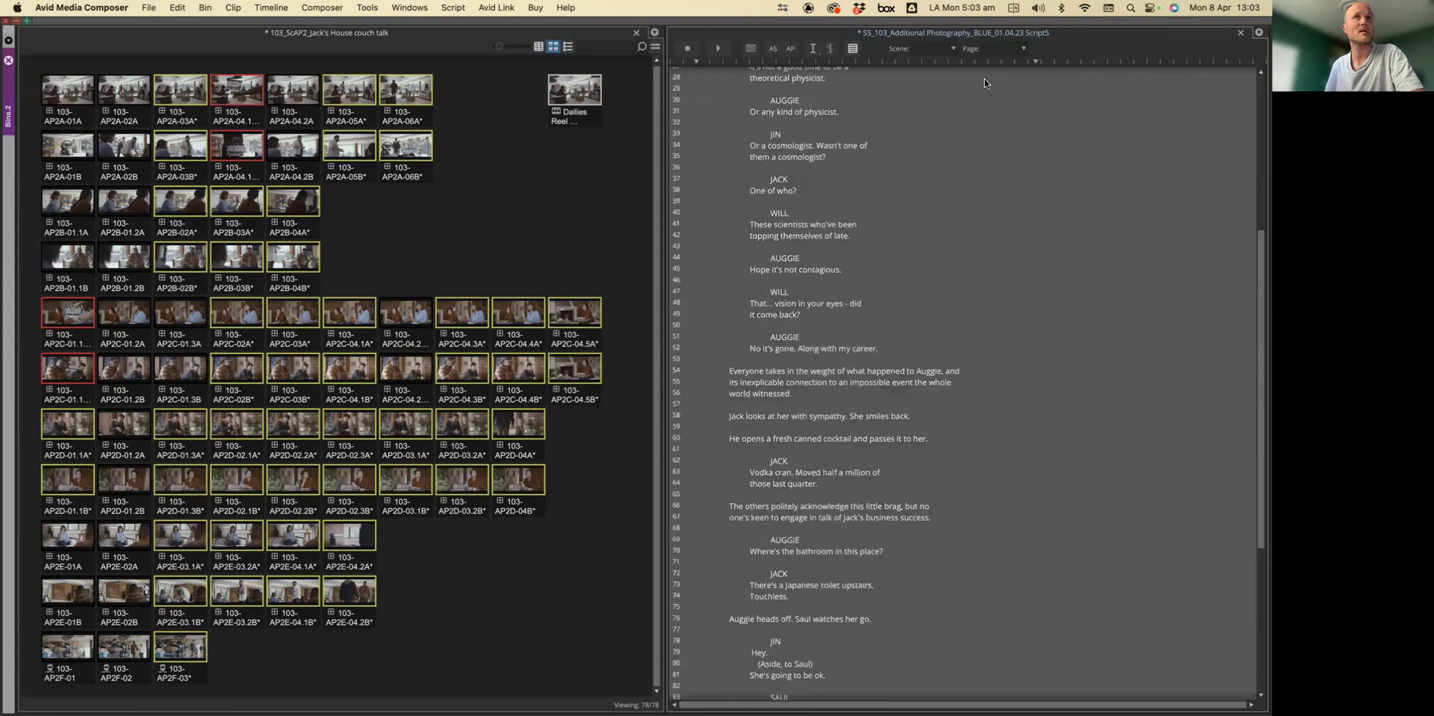
drag(448, 100, 976, 260)
drag(1010, 165, 1010, 169)
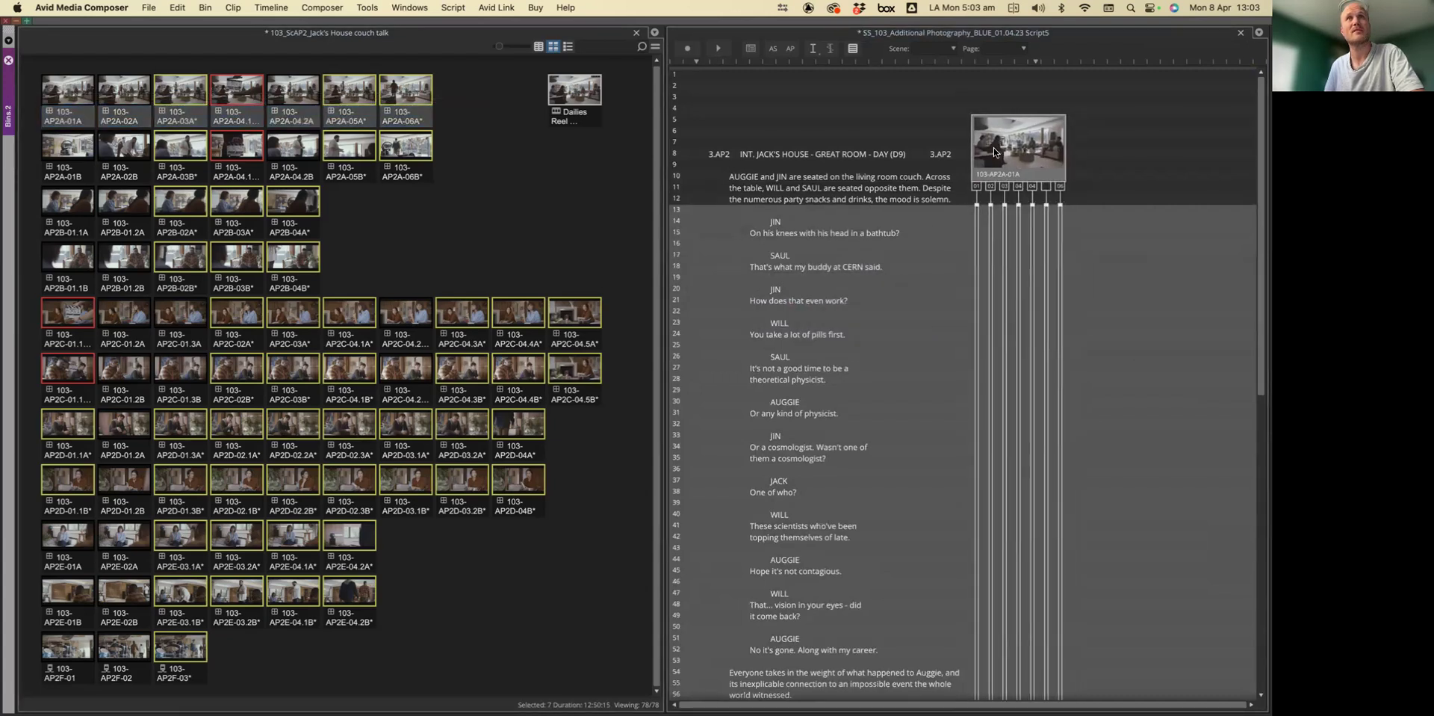
Step: Attach the A-camera clips of AP2B, AP2C, AP2D and AP2E to the same selected lines as separate slates
mouse_move(385, 209)
mouse_down()
mouse_move(30, 209)
mouse_move(994, 224)
mouse_move(1087, 257)
mouse_move(1105, 238)
mouse_move(1088, 155)
mouse_up()
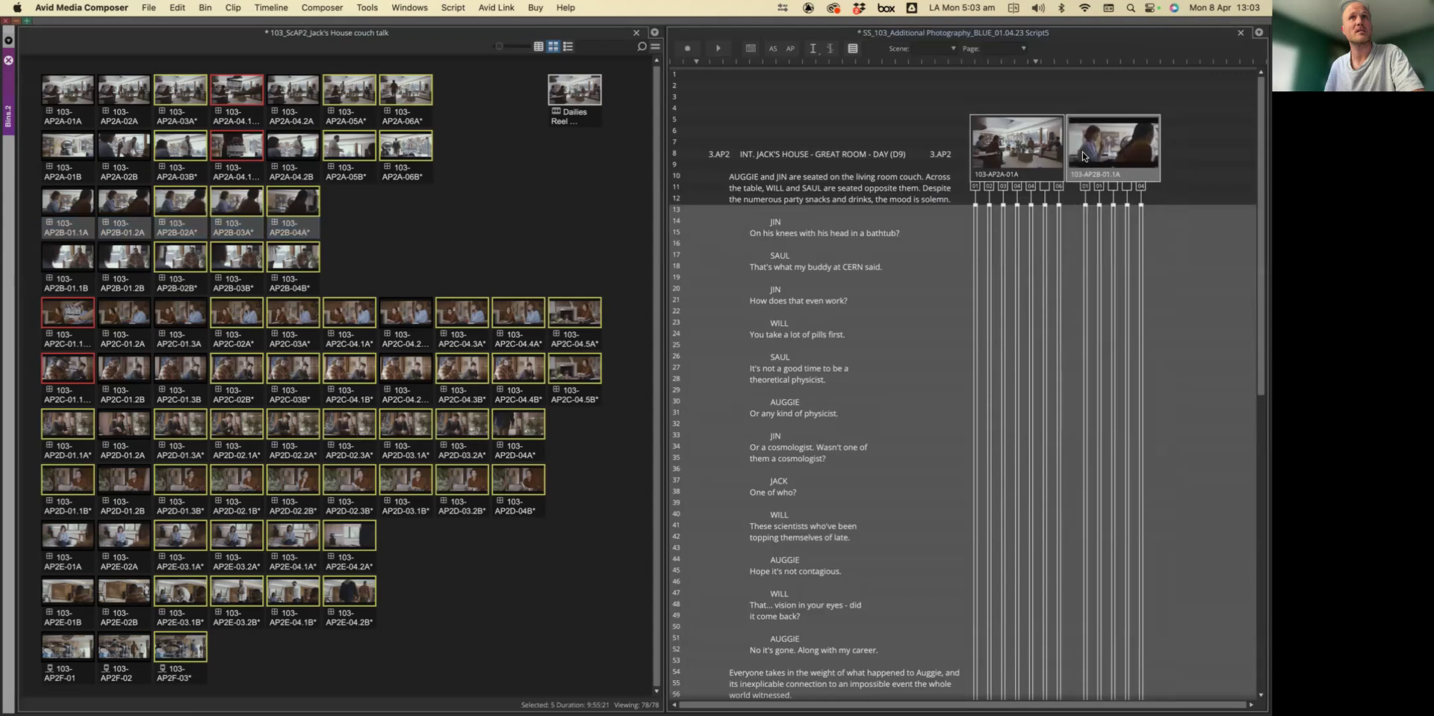
mouse_move(634, 321)
mouse_down()
mouse_move(66, 317)
mouse_move(1139, 288)
mouse_move(1183, 123)
mouse_up()
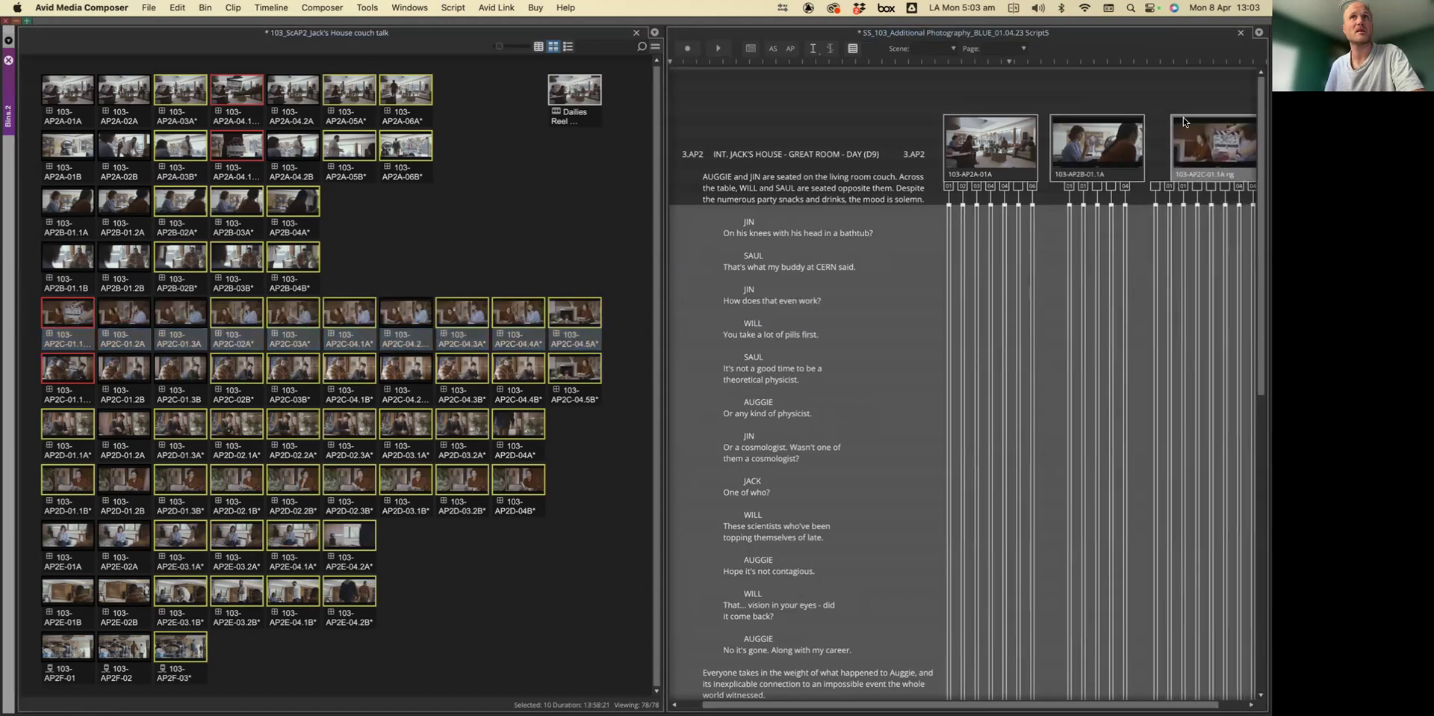
drag(30, 427, 433, 456)
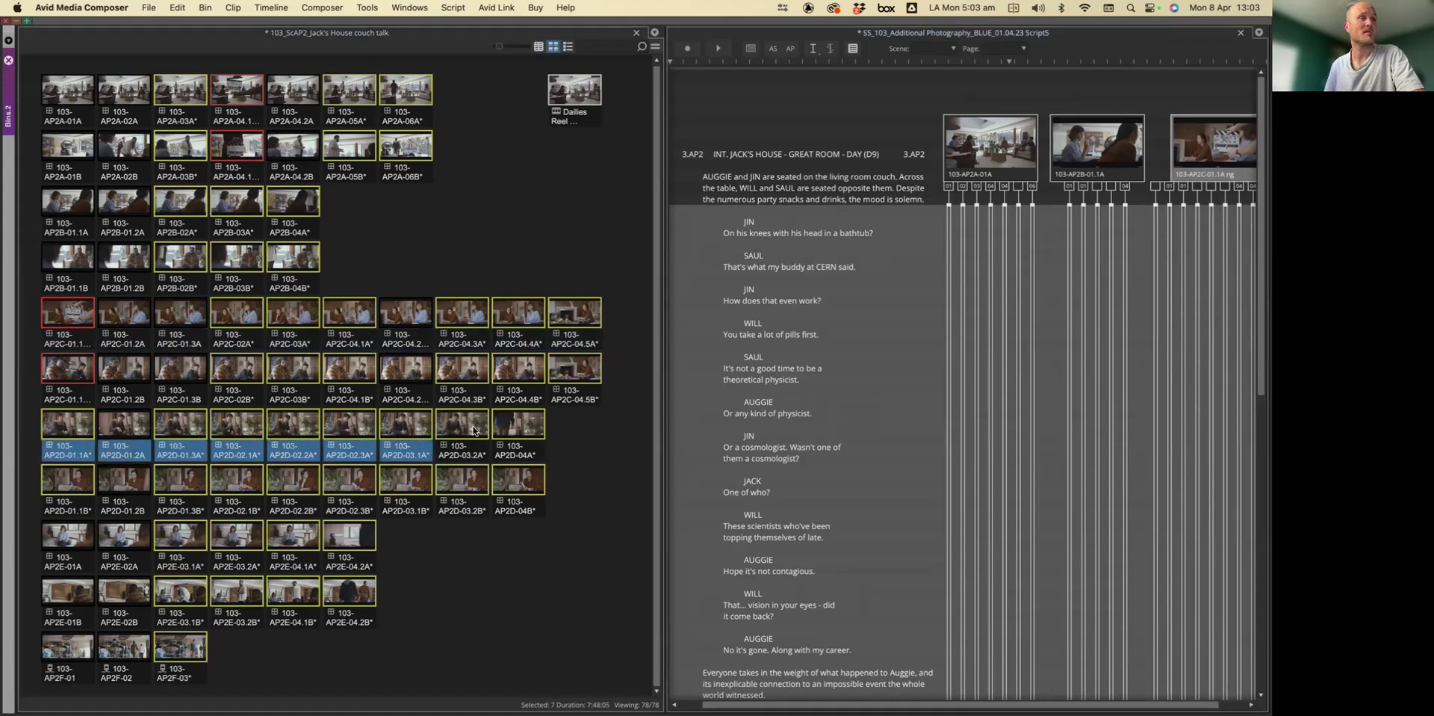
drag(61, 432, 825, 276)
click(574, 433)
drag(573, 433, 796, 128)
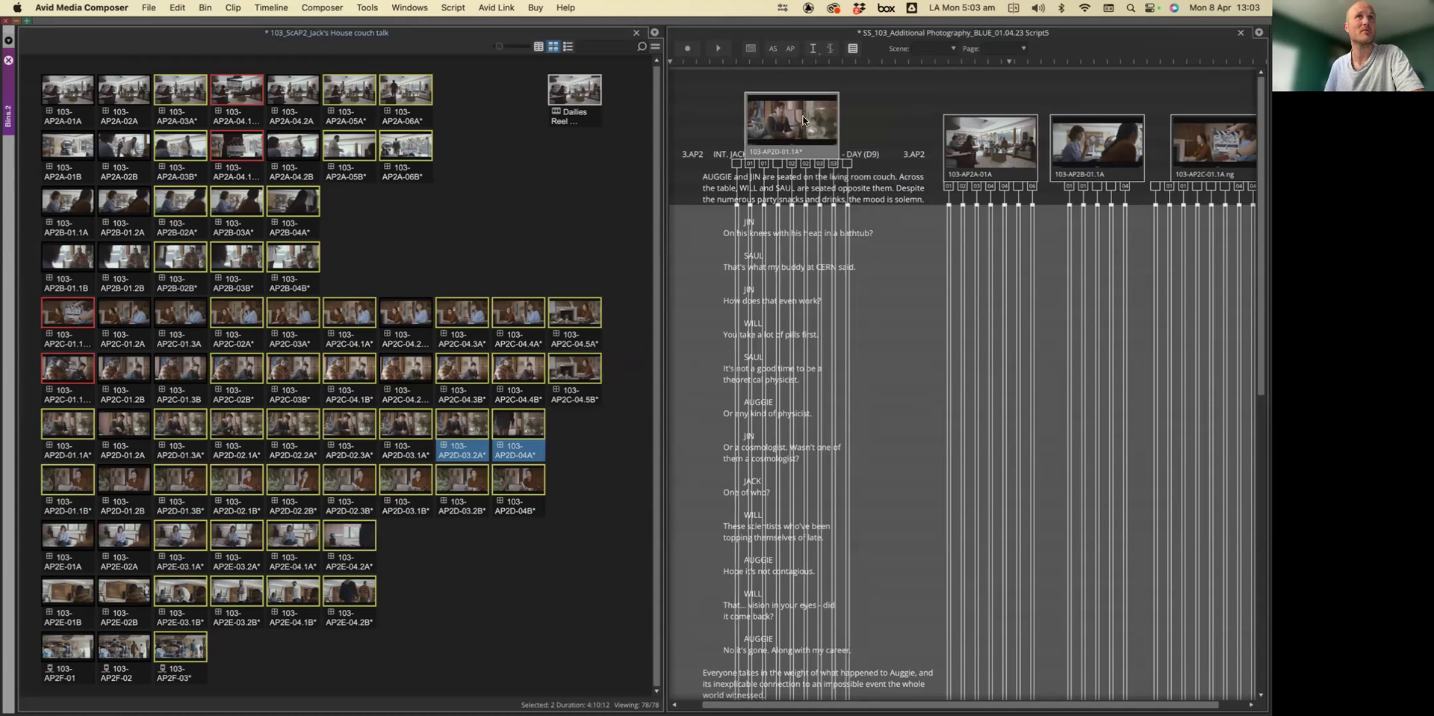
mouse_move(350, 541)
mouse_down()
mouse_move(166, 554)
mouse_move(407, 539)
mouse_move(50, 551)
mouse_up()
drag(67, 539, 867, 303)
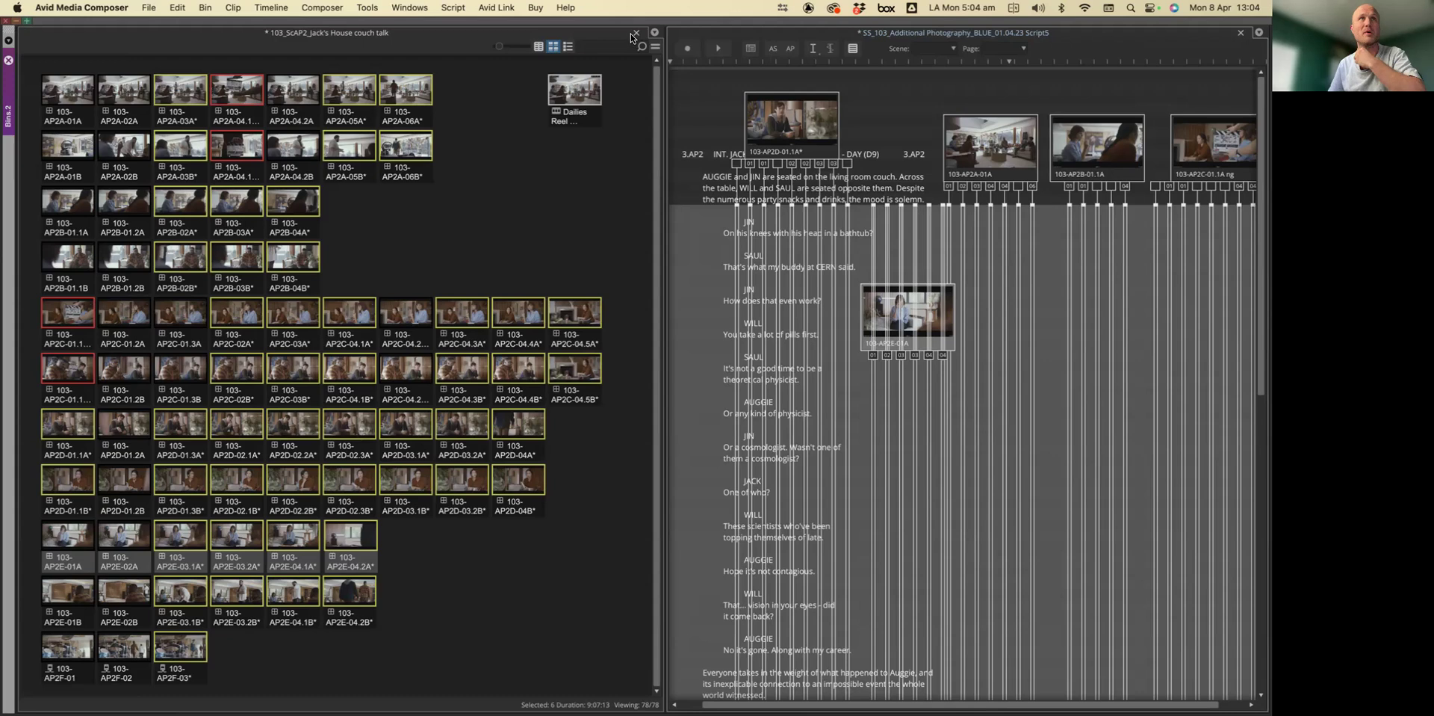
Step: Close the 103_ScAP2_Jack's House couch talk bin so the script takes up the full width
click(645, 152)
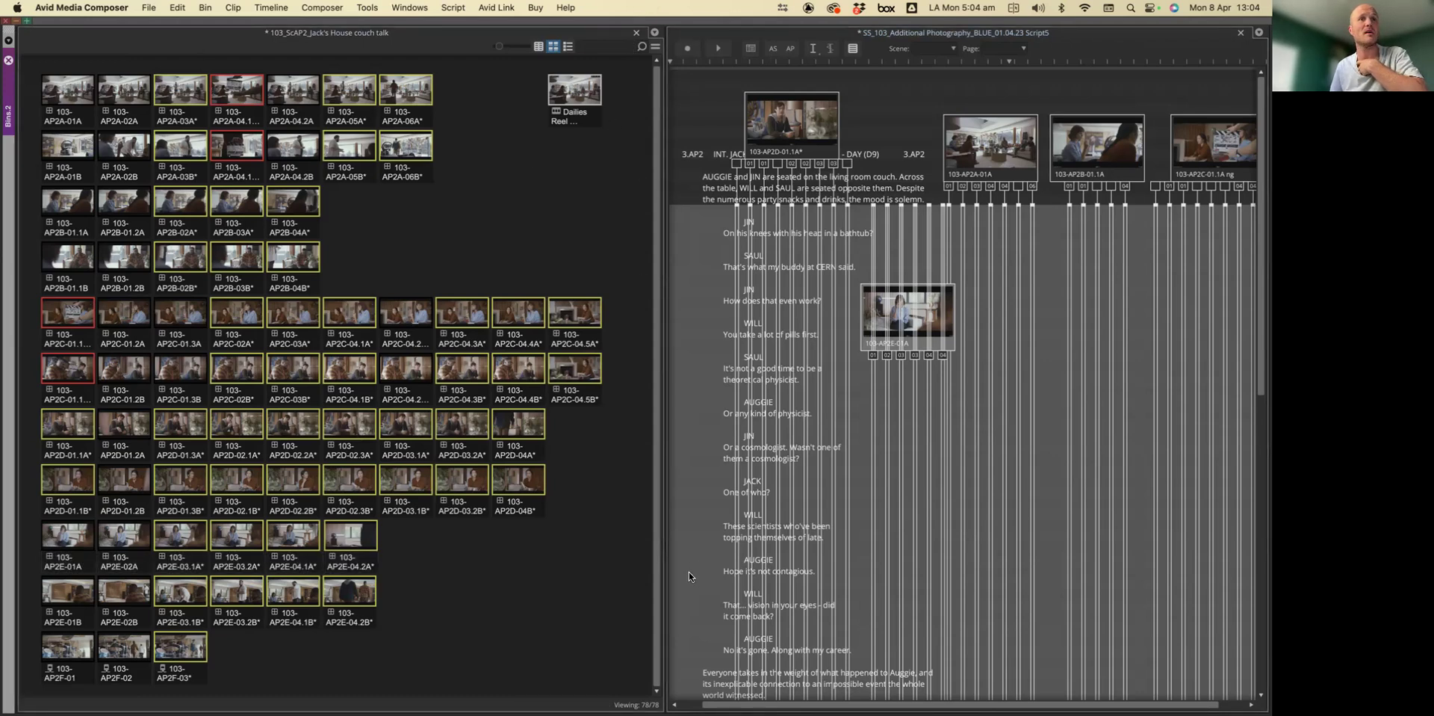
drag(454, 536, 394, 537)
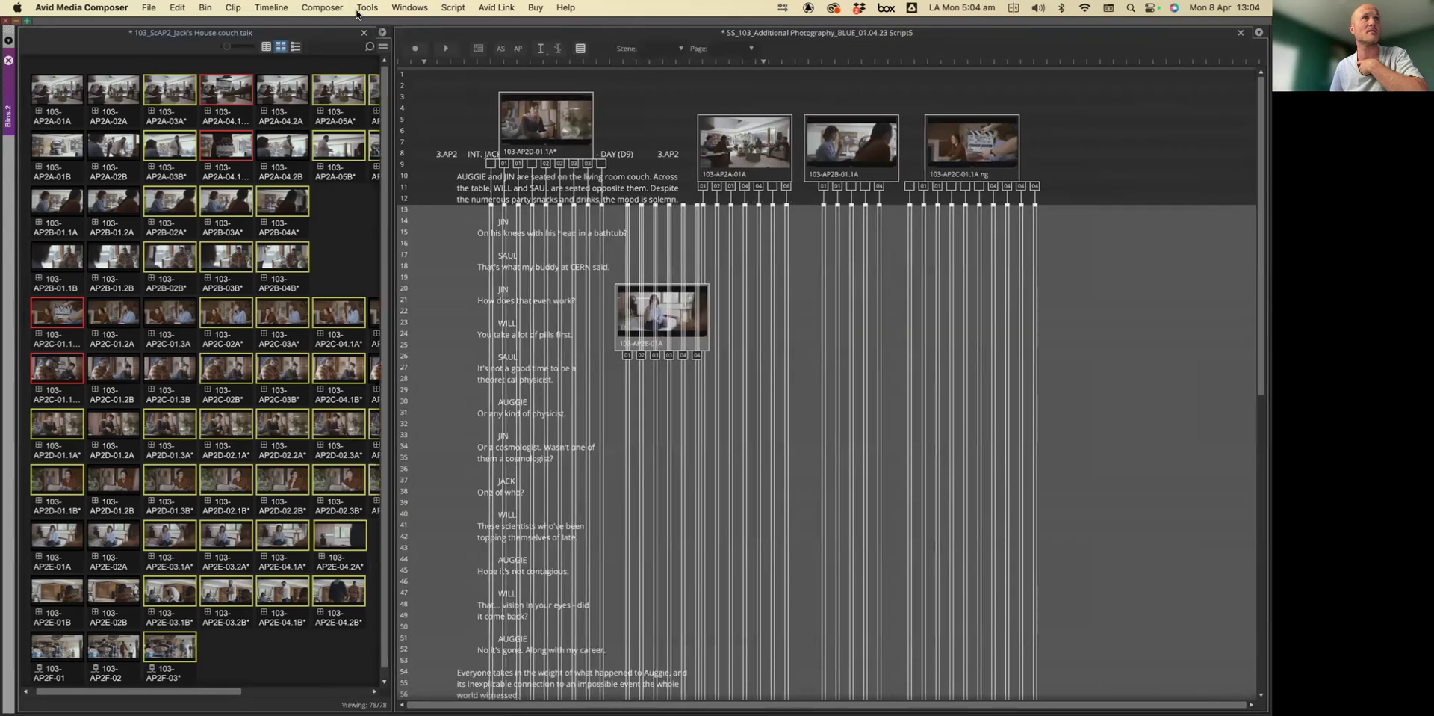
click(362, 34)
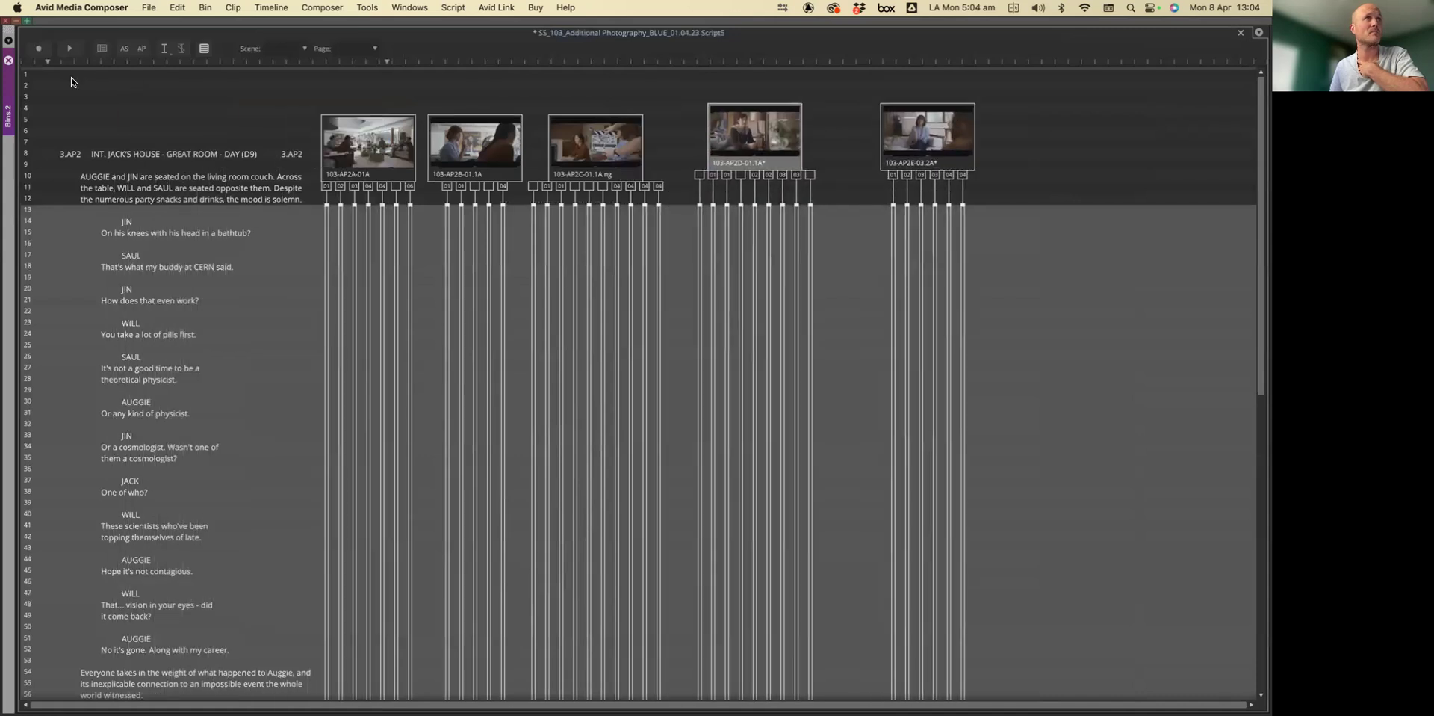
Step: Indent the script text further right, place the AP2A slate in the space before it and space the other four slates evenly after it
drag(47, 63, 258, 64)
mouse_move(557, 142)
mouse_down()
mouse_move(189, 113)
mouse_move(209, 100)
mouse_move(202, 130)
mouse_up()
drag(659, 166, 568, 142)
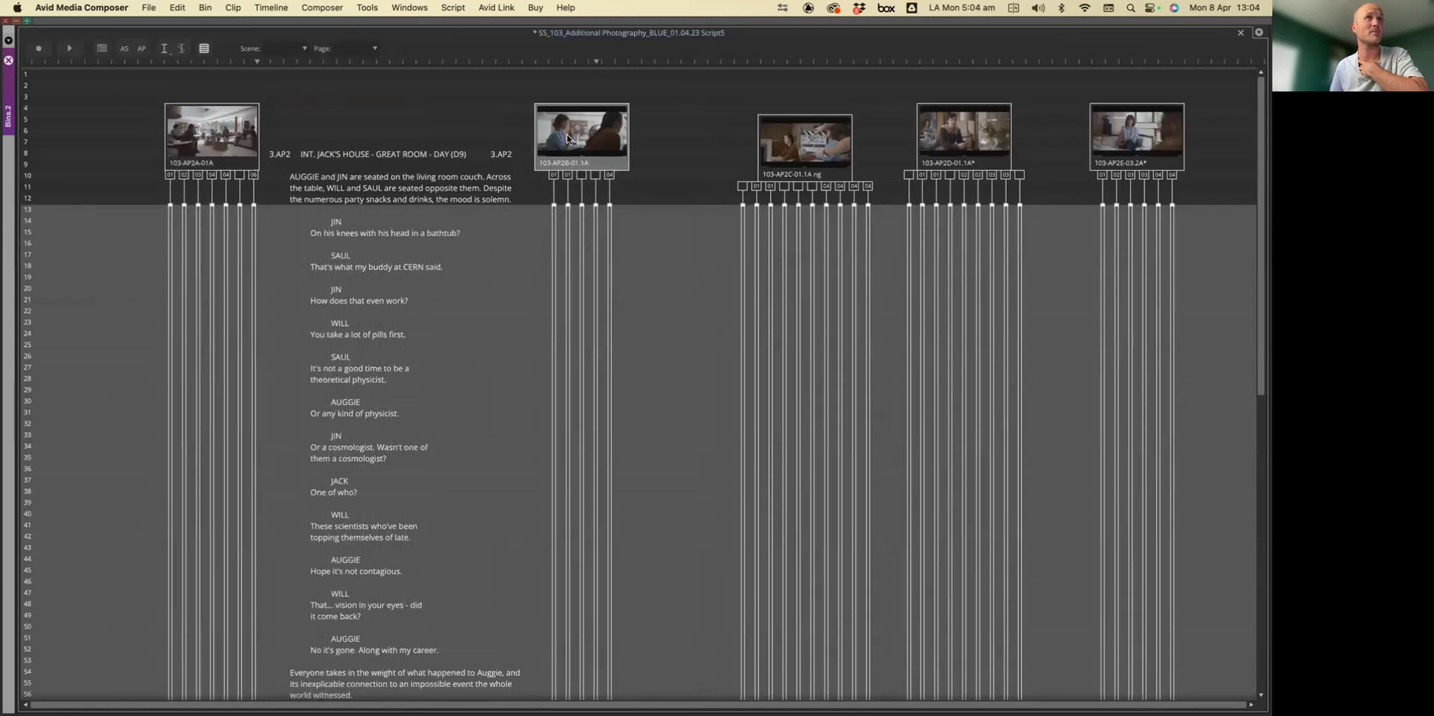
drag(802, 155, 700, 144)
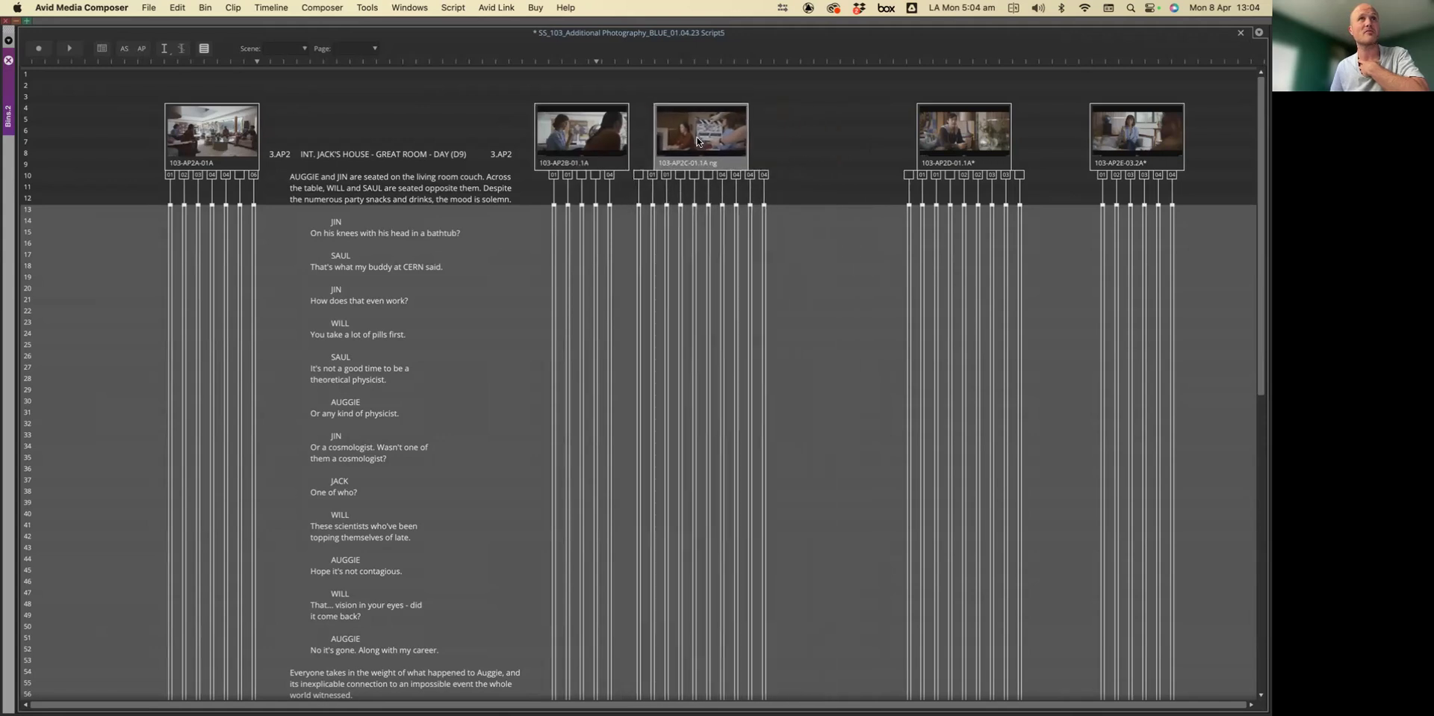
drag(1000, 143, 879, 143)
drag(1116, 159, 937, 159)
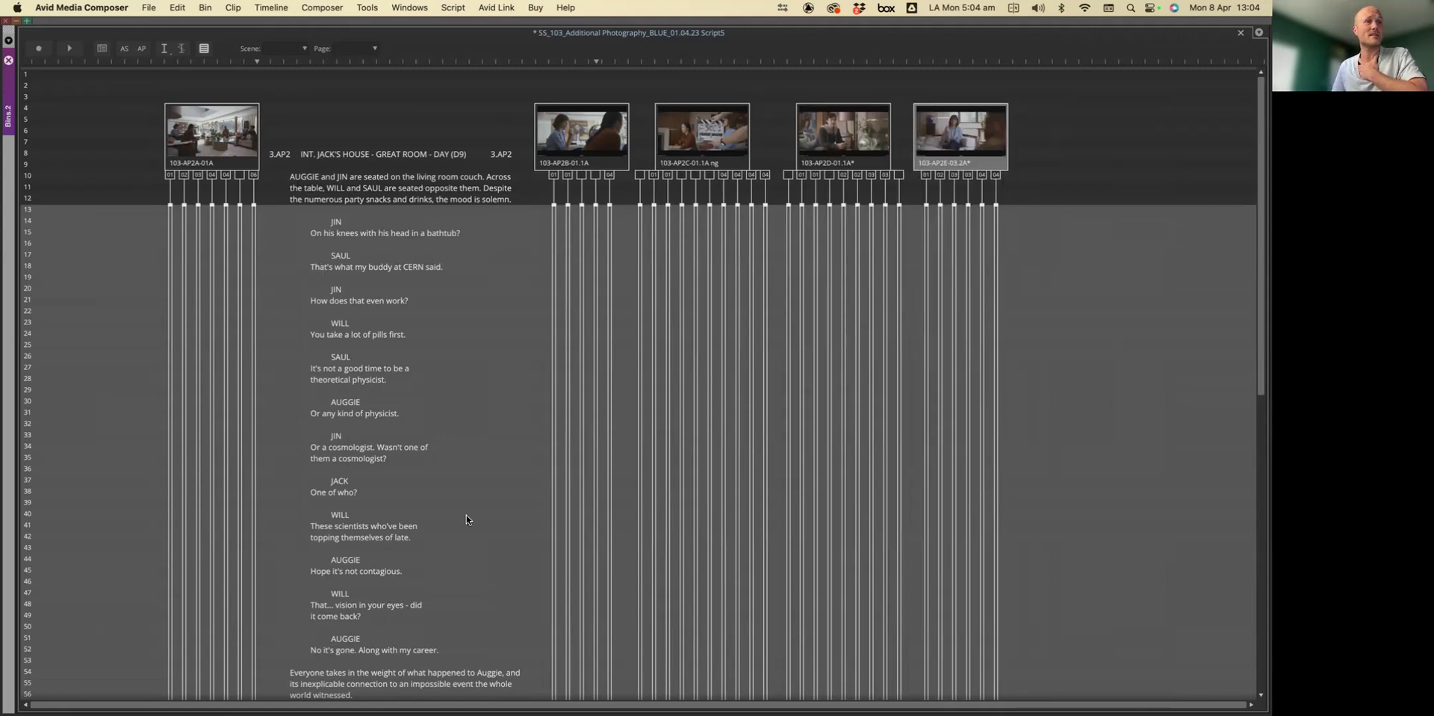
Step: Examine the opening dialogue lines one by one, from Jin's bathtub question to Saul's theoretical physicist line
scroll(466, 519, down, 10)
scroll(466, 519, up, 10)
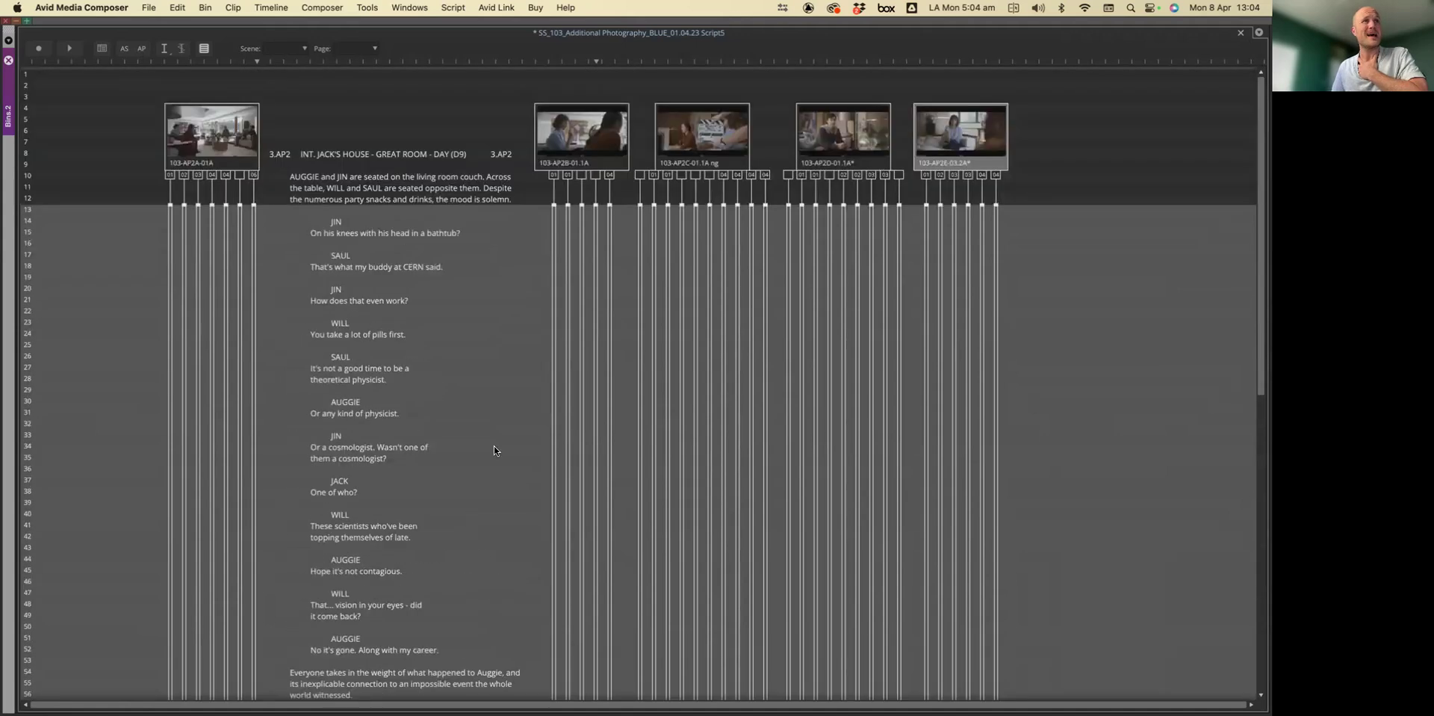
click(312, 236)
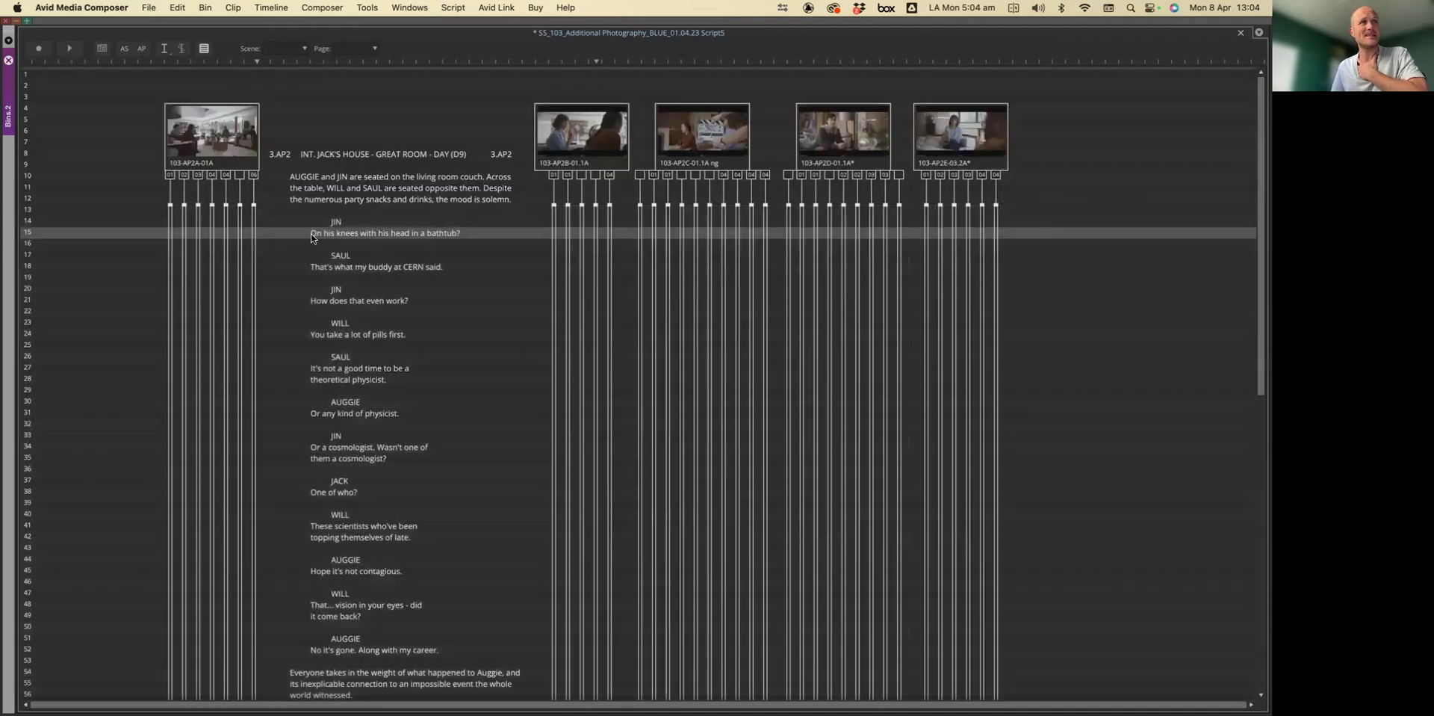
click(312, 268)
click(313, 305)
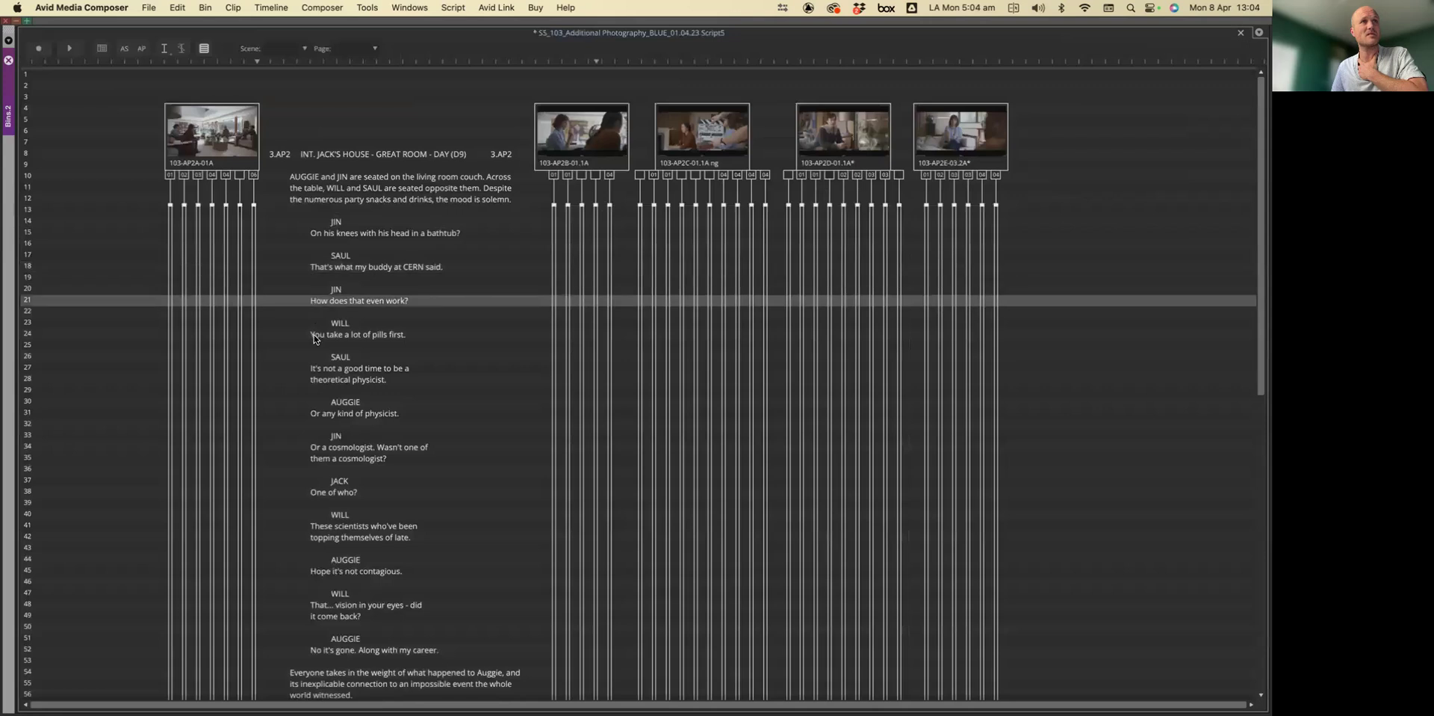
click(315, 338)
click(314, 372)
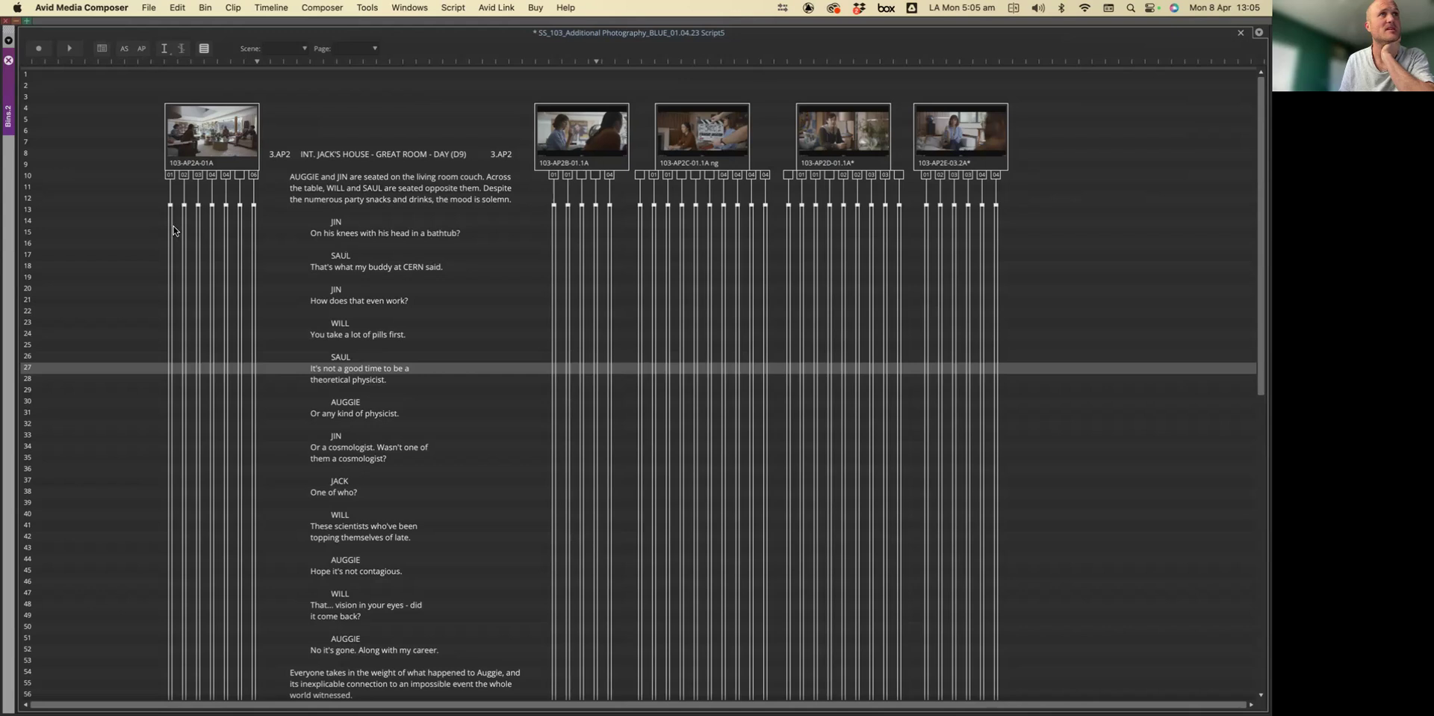
click(308, 231)
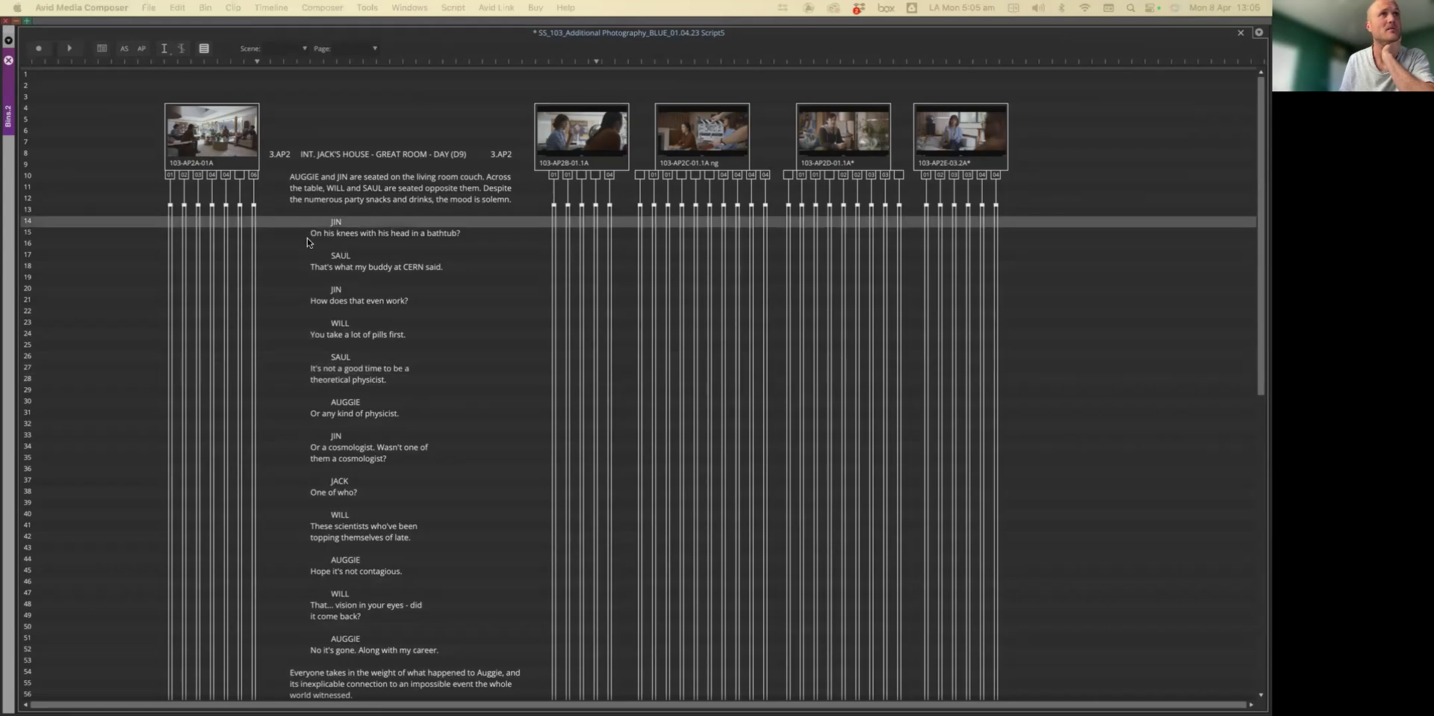
click(306, 274)
click(313, 300)
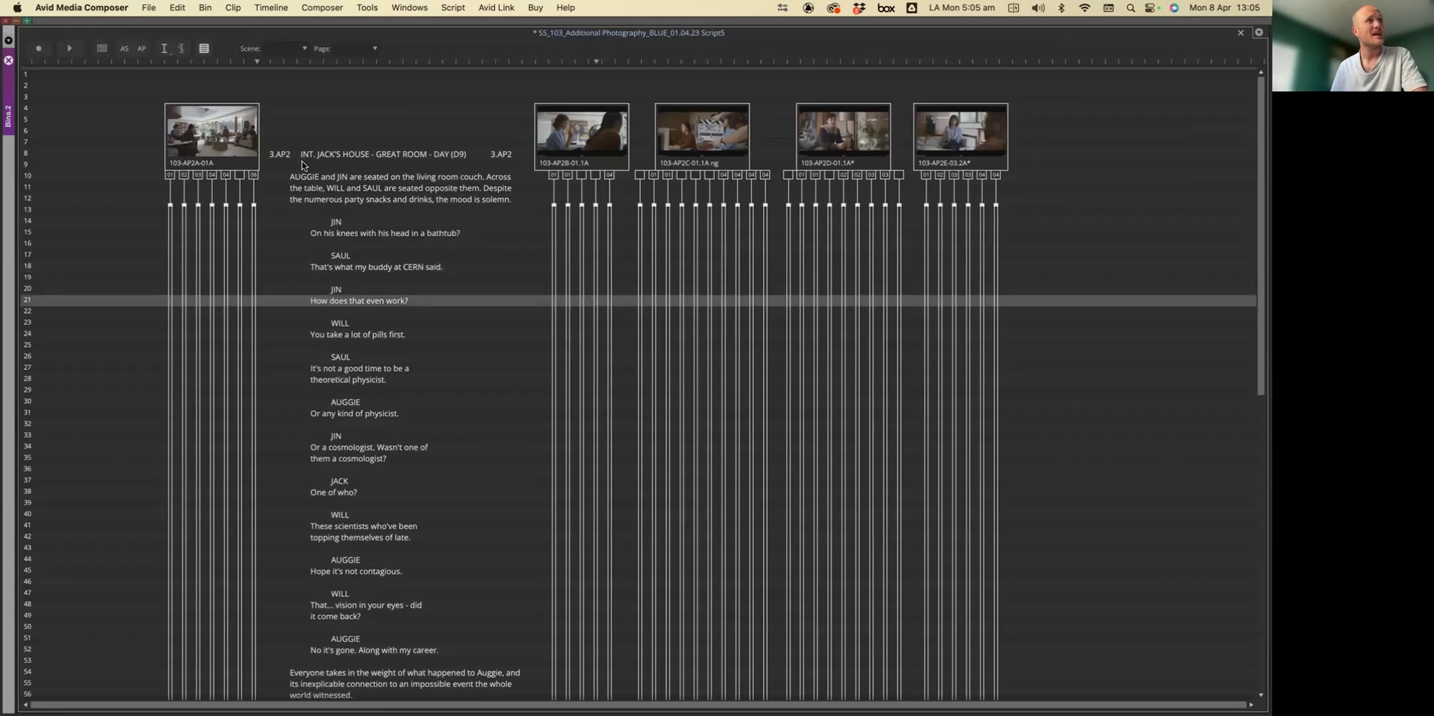
click(306, 234)
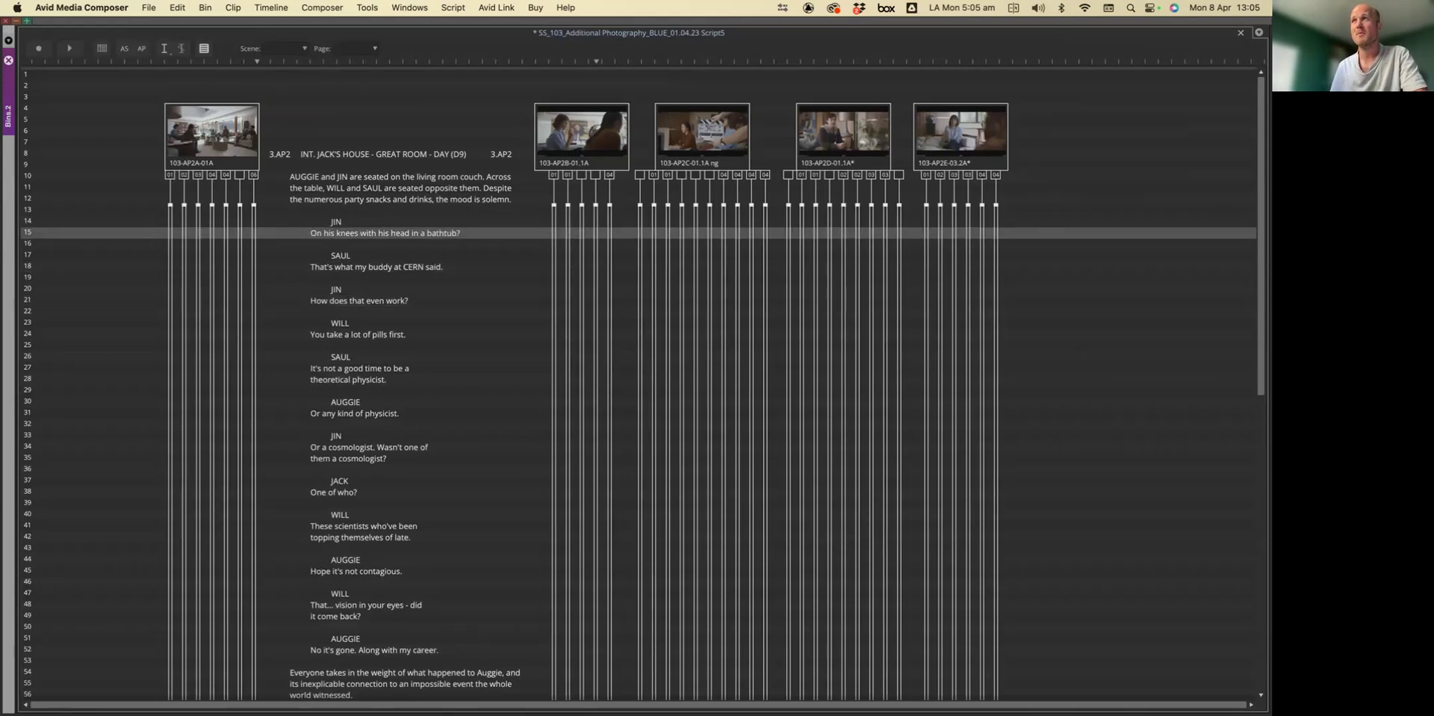
Step: Shorten the coverage line of take 103-AP2A-04.1A ng so it ends at script line 13, above the dialogue
click(212, 211)
click(169, 213)
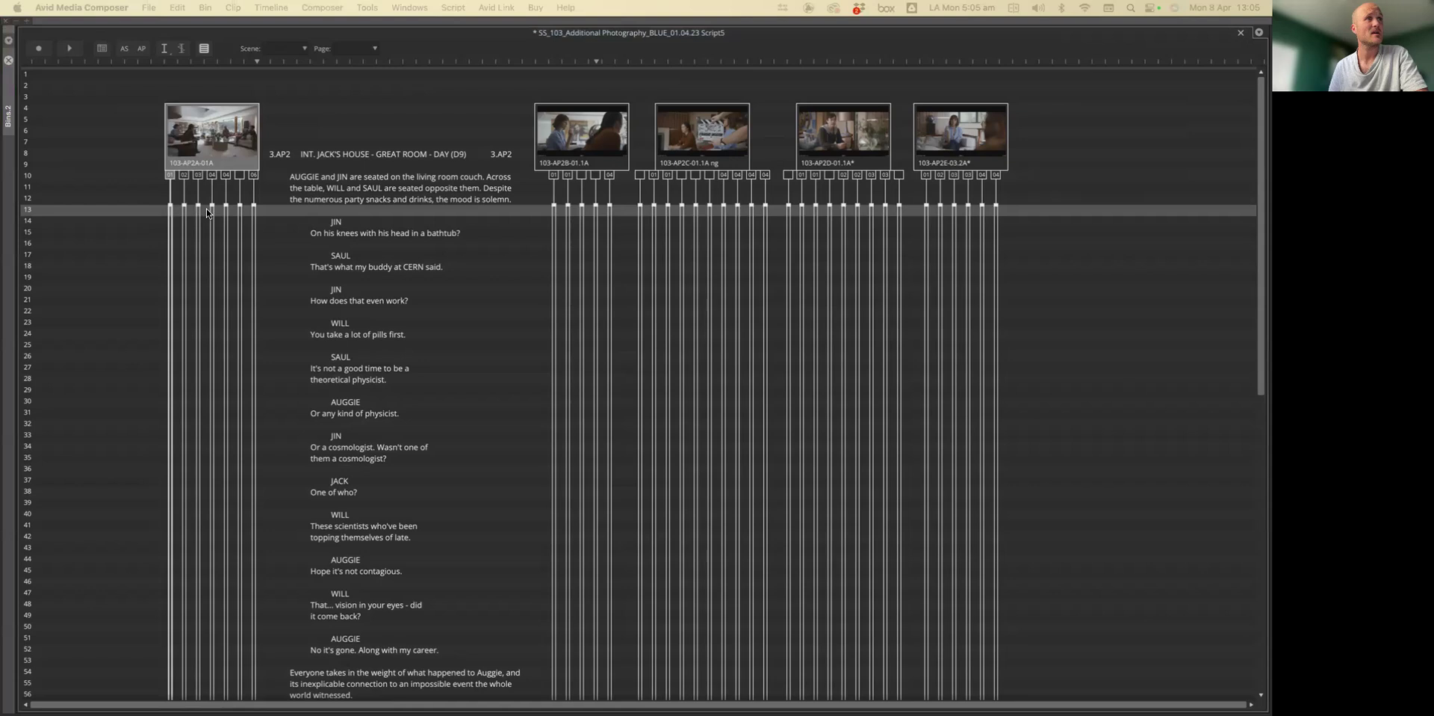
scroll(211, 217, down, 15)
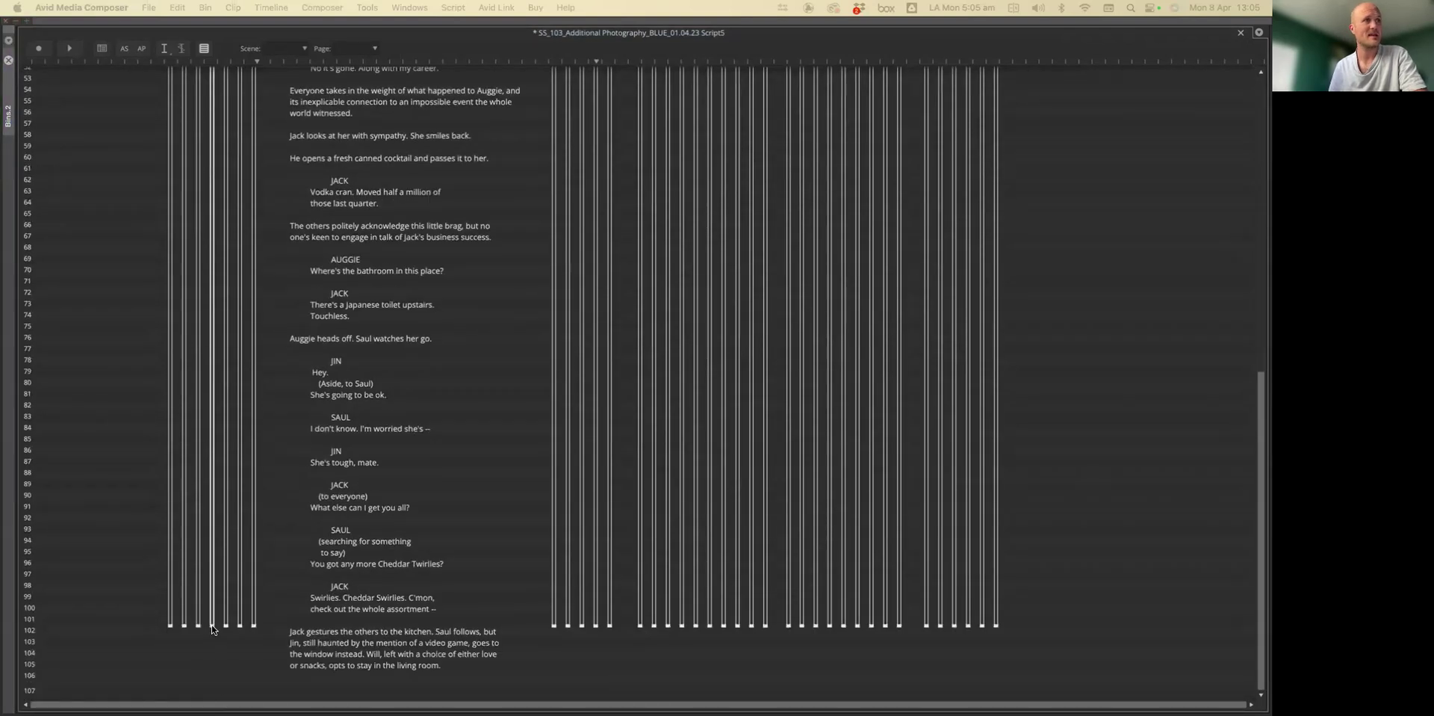
scroll(212, 629, up, 15)
drag(217, 237, 211, 214)
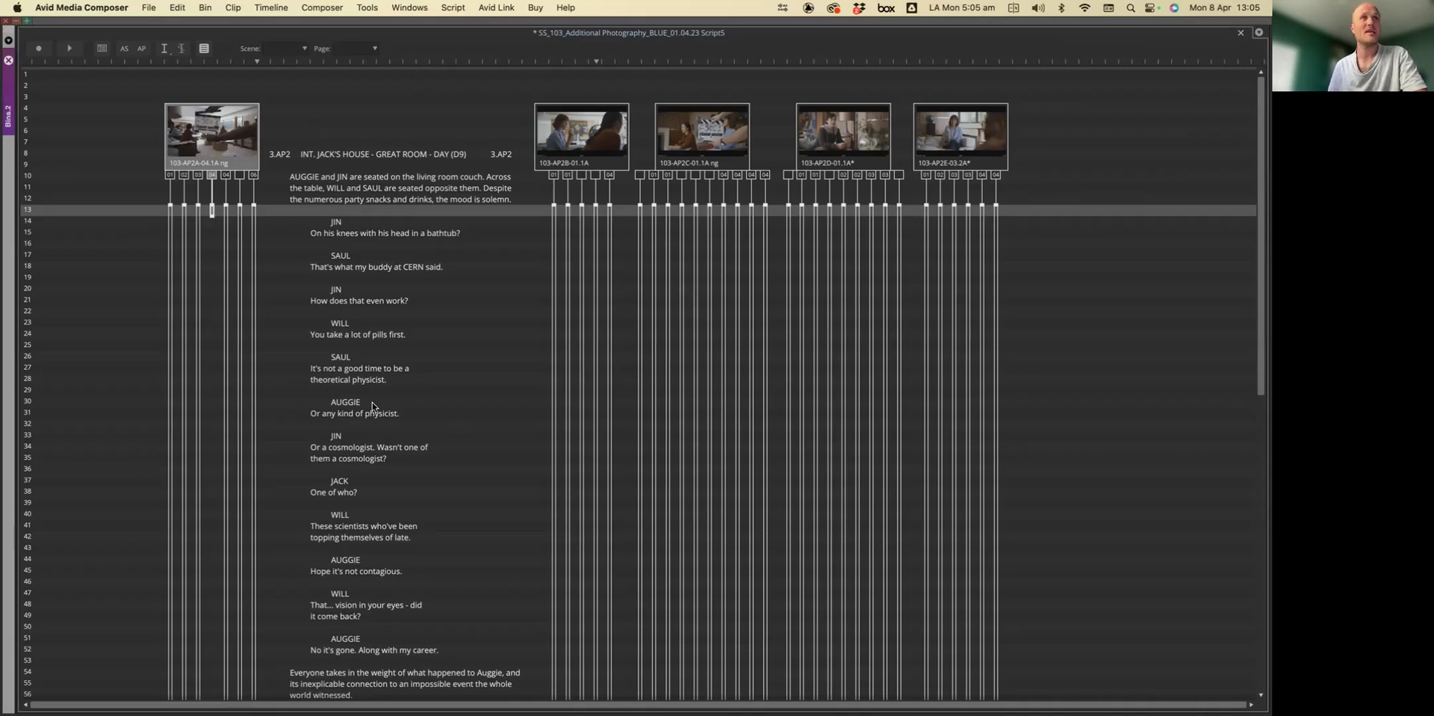
Step: Shorten the coverage line of take 103-AP2A-04.2A so it ends at line 50, just above Auggie's "No it's gone. Along with my career."
scroll(231, 370, down, 10)
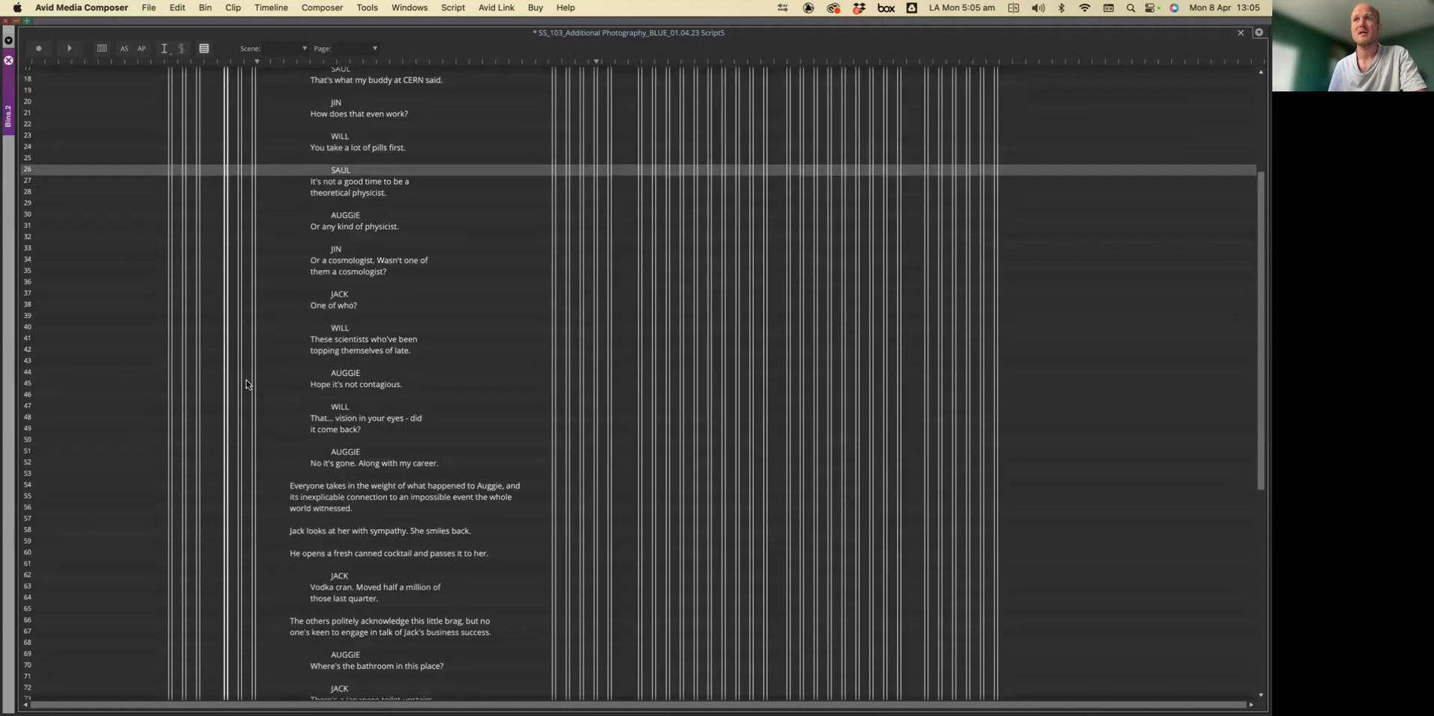
scroll(246, 384, down, 8)
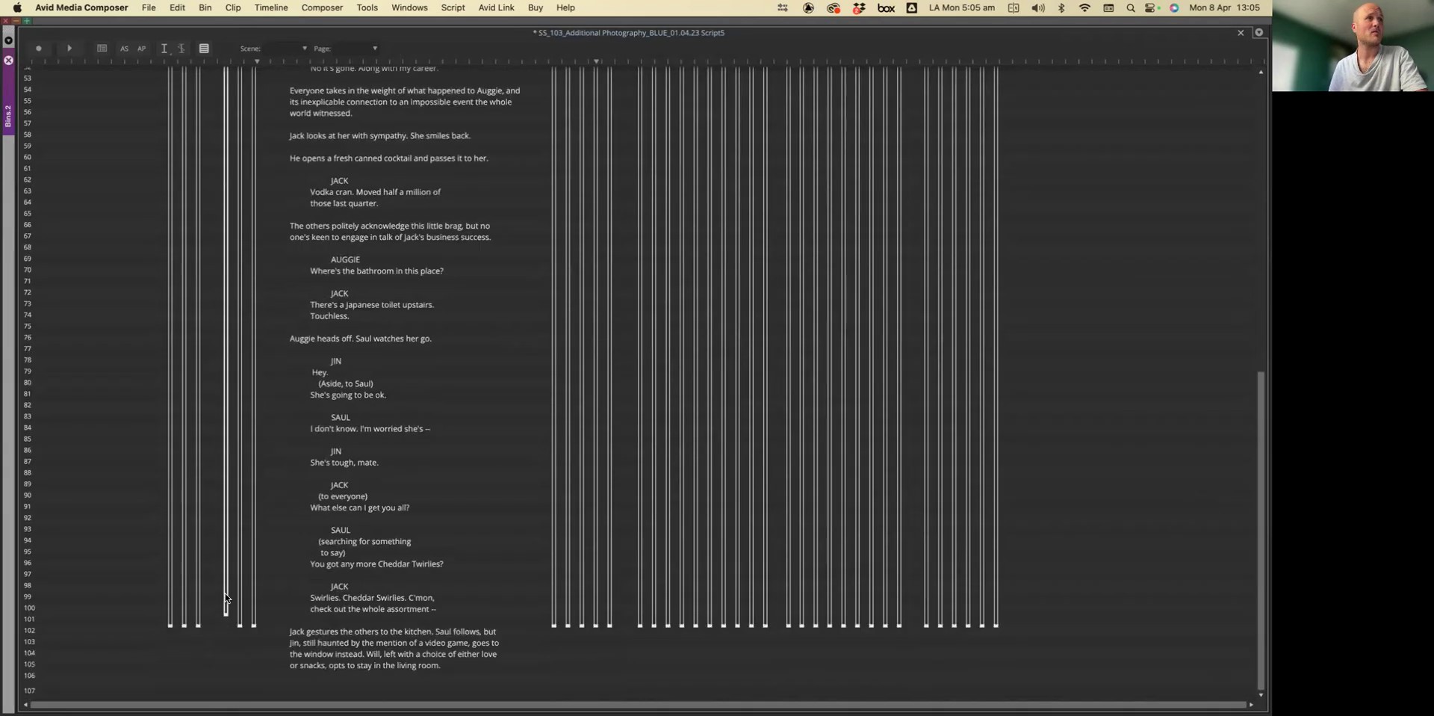
scroll(232, 224, up, 5)
drag(237, 3, 302, 490)
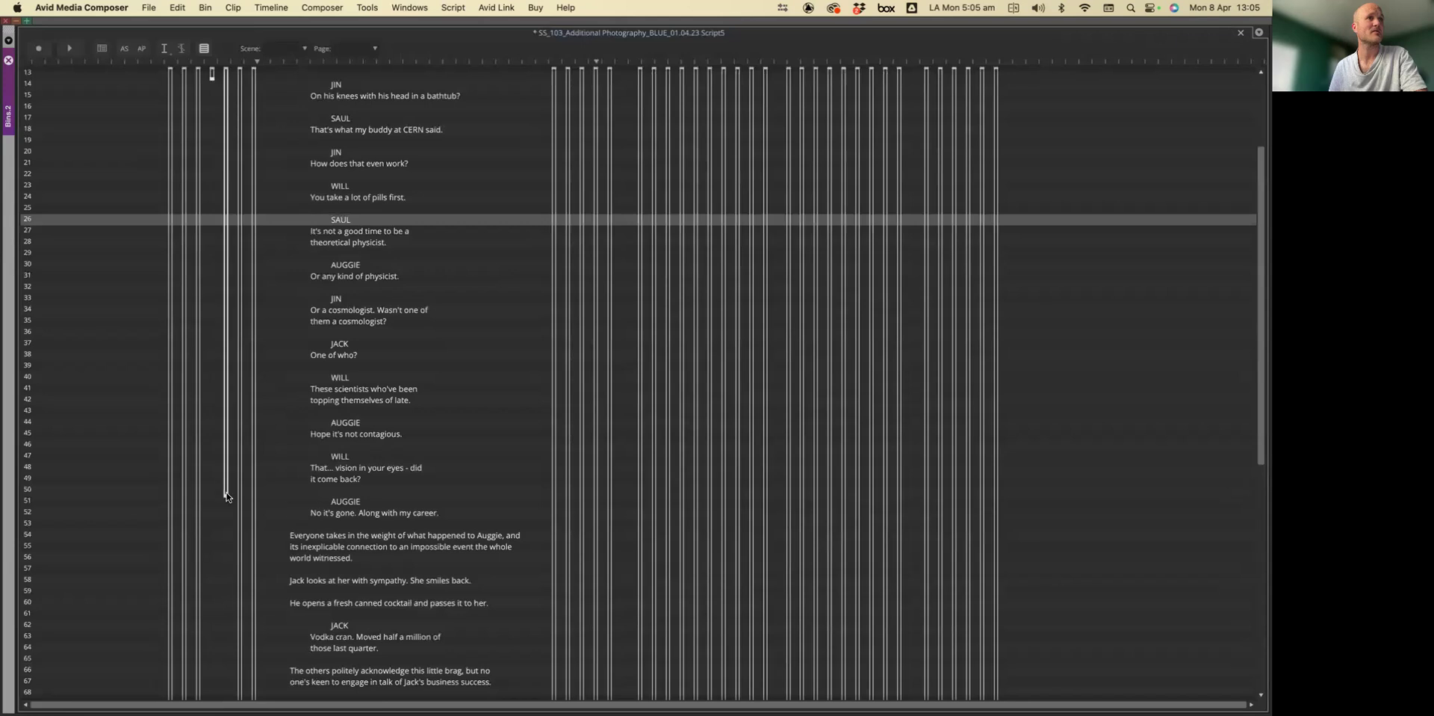
scroll(228, 448, up, 4)
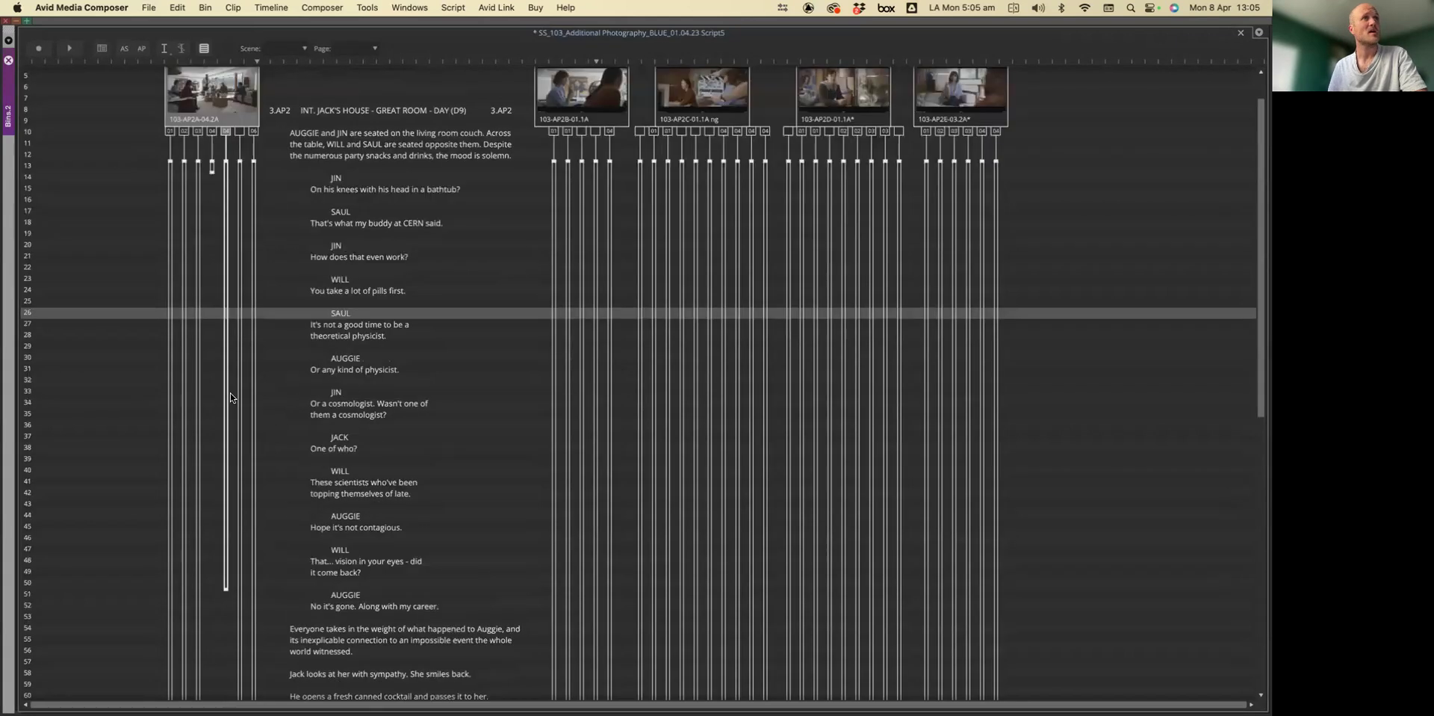
Step: Shorten the coverage line of take 103-AP2B-01.1A to end at line 17, just above "That's what my buddy at CERN said."
click(239, 224)
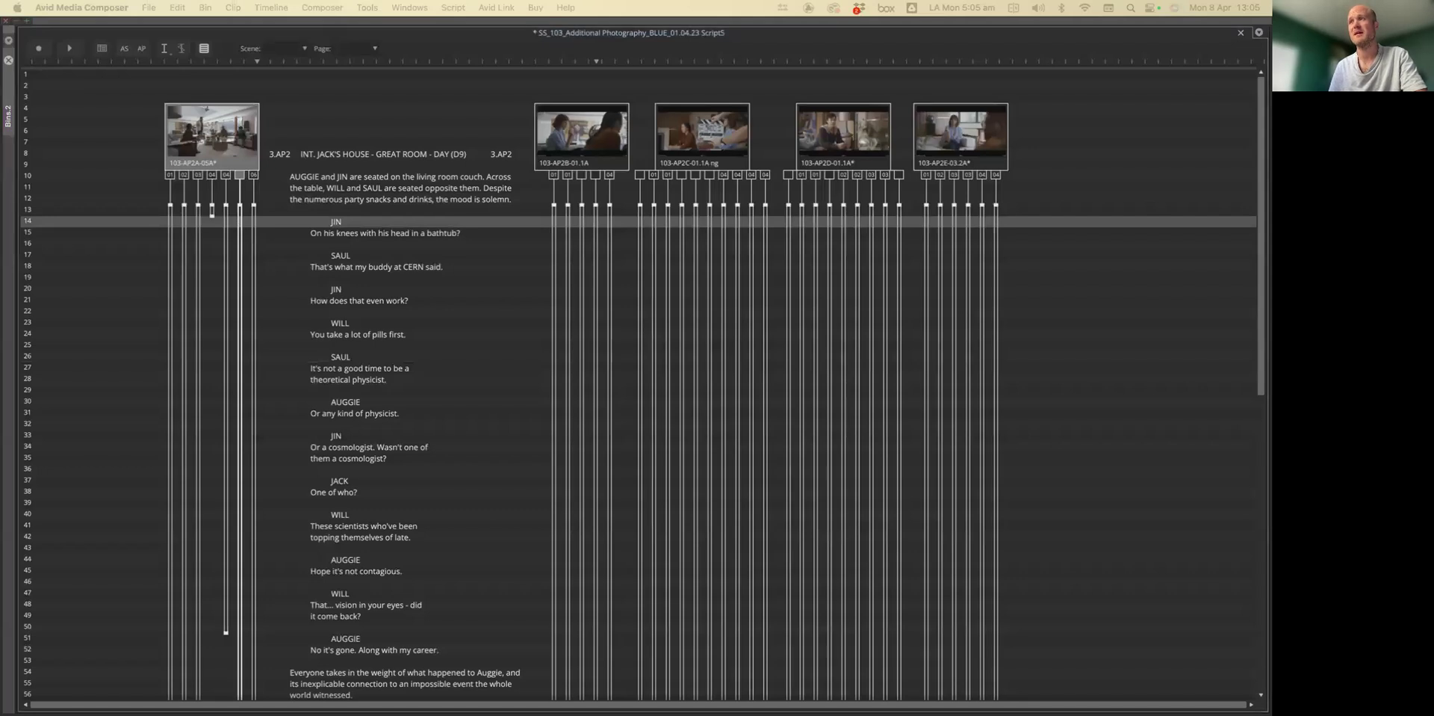
click(553, 222)
scroll(548, 232, down, 10)
scroll(550, 448, down, 6)
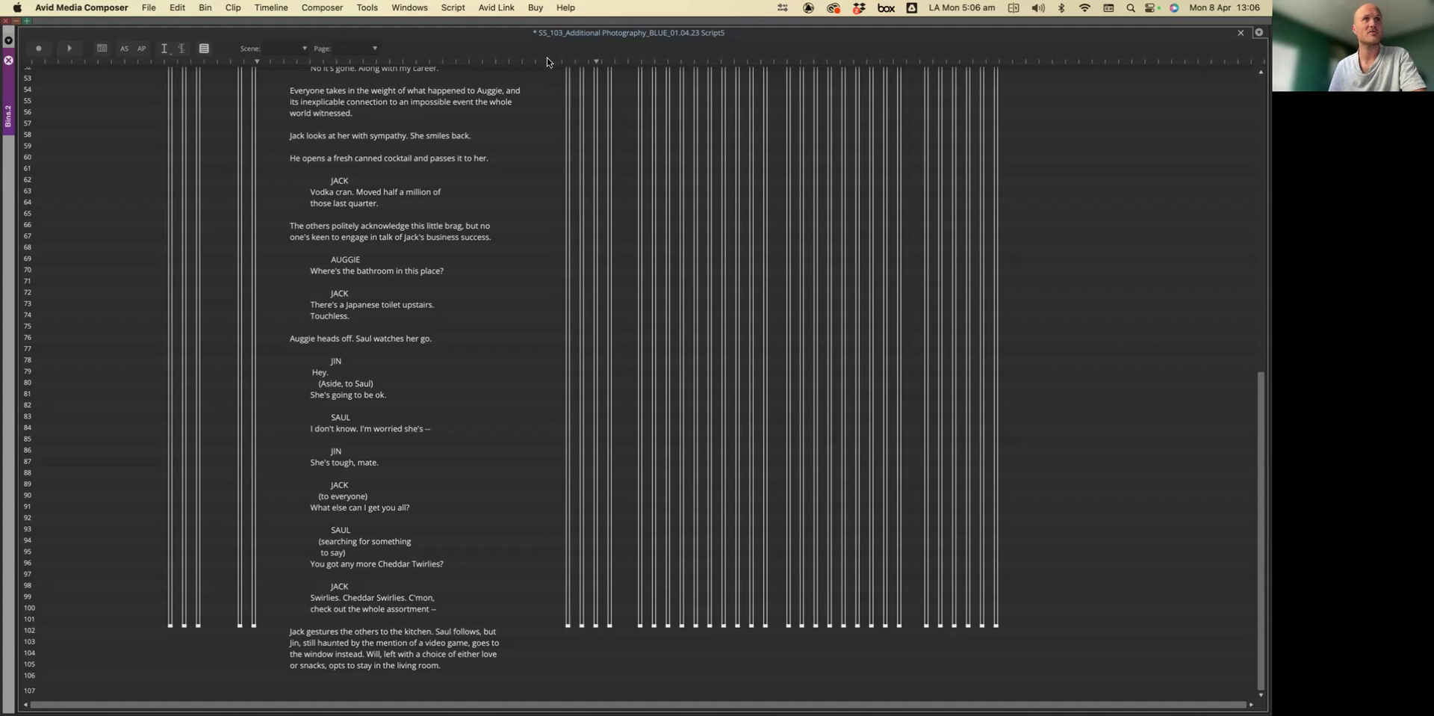
scroll(553, 186, up, 11)
click(569, 35)
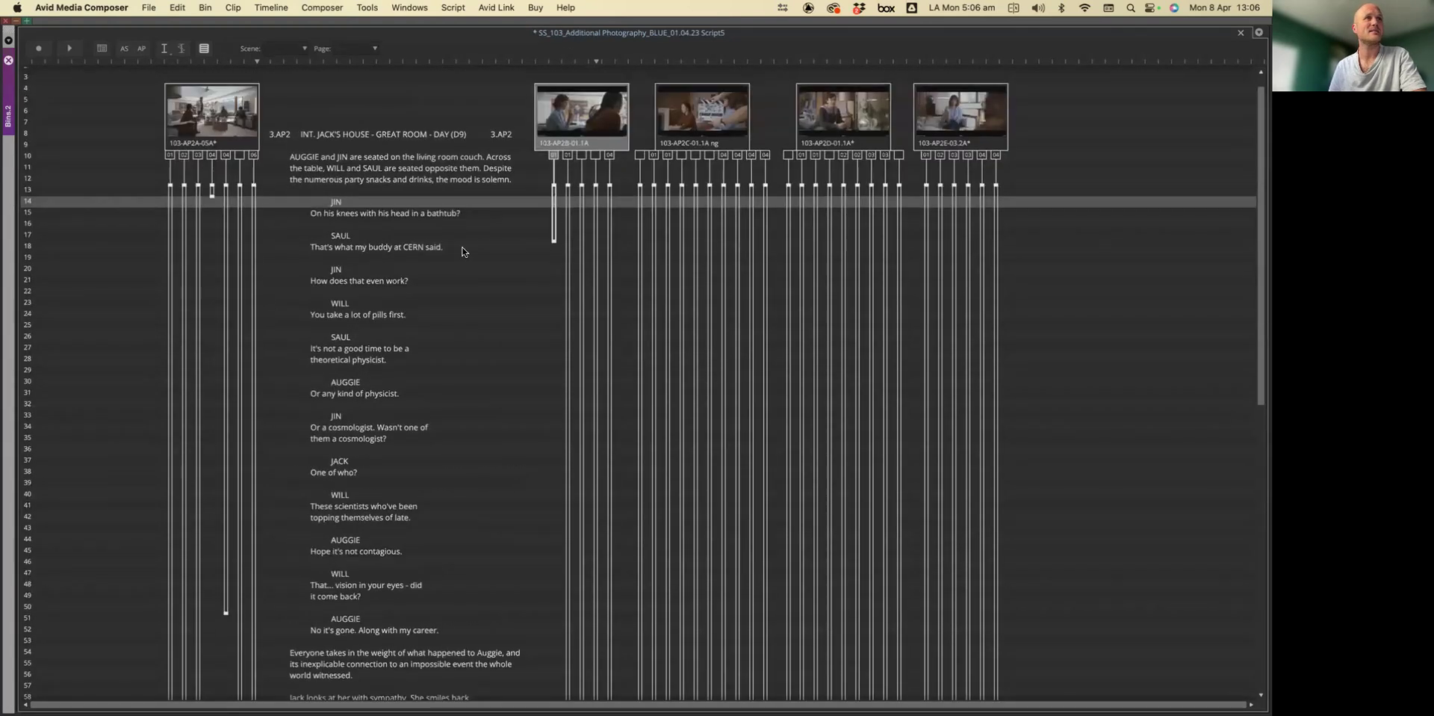
drag(554, 286, 550, 237)
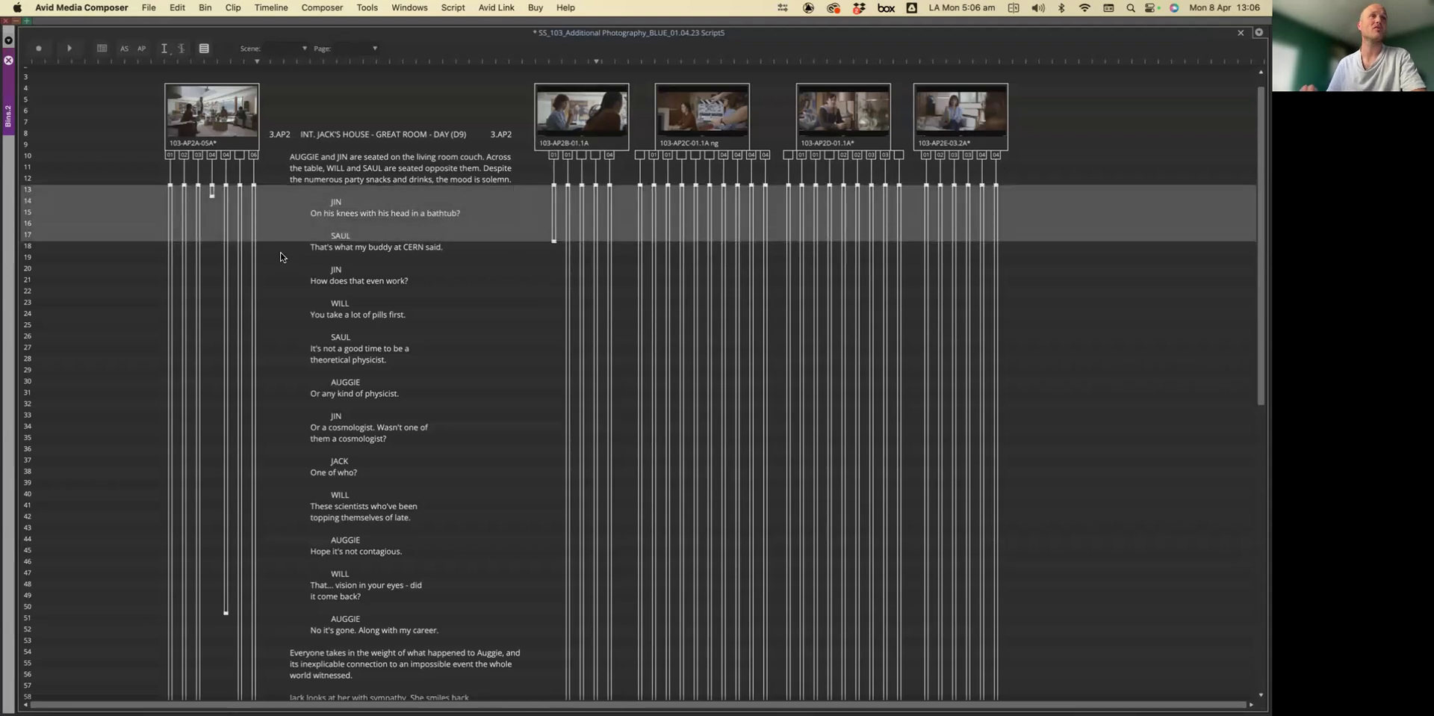
click(434, 278)
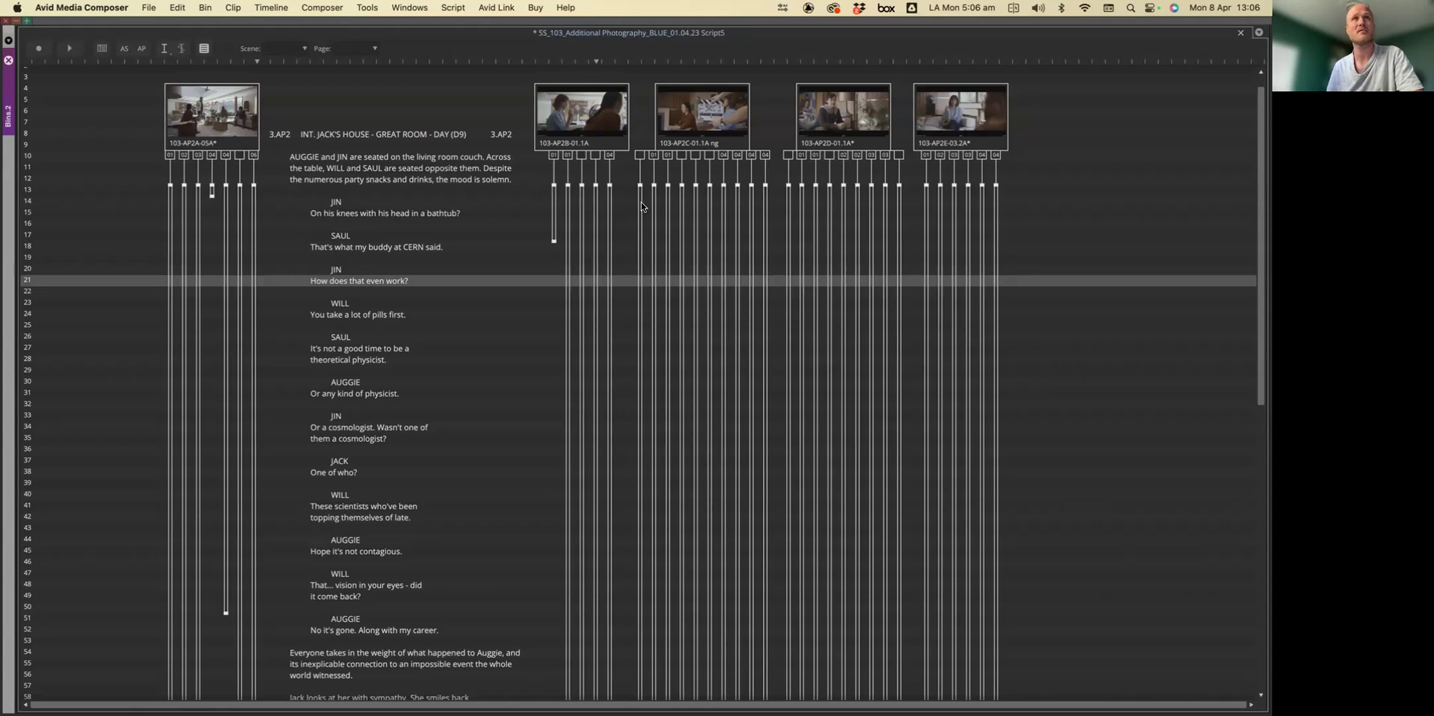
Step: Shorten the coverage line of take 103-AP2C-01.1A ng so it ends at script line 13, before Jin's first line
scroll(639, 205, down, 15)
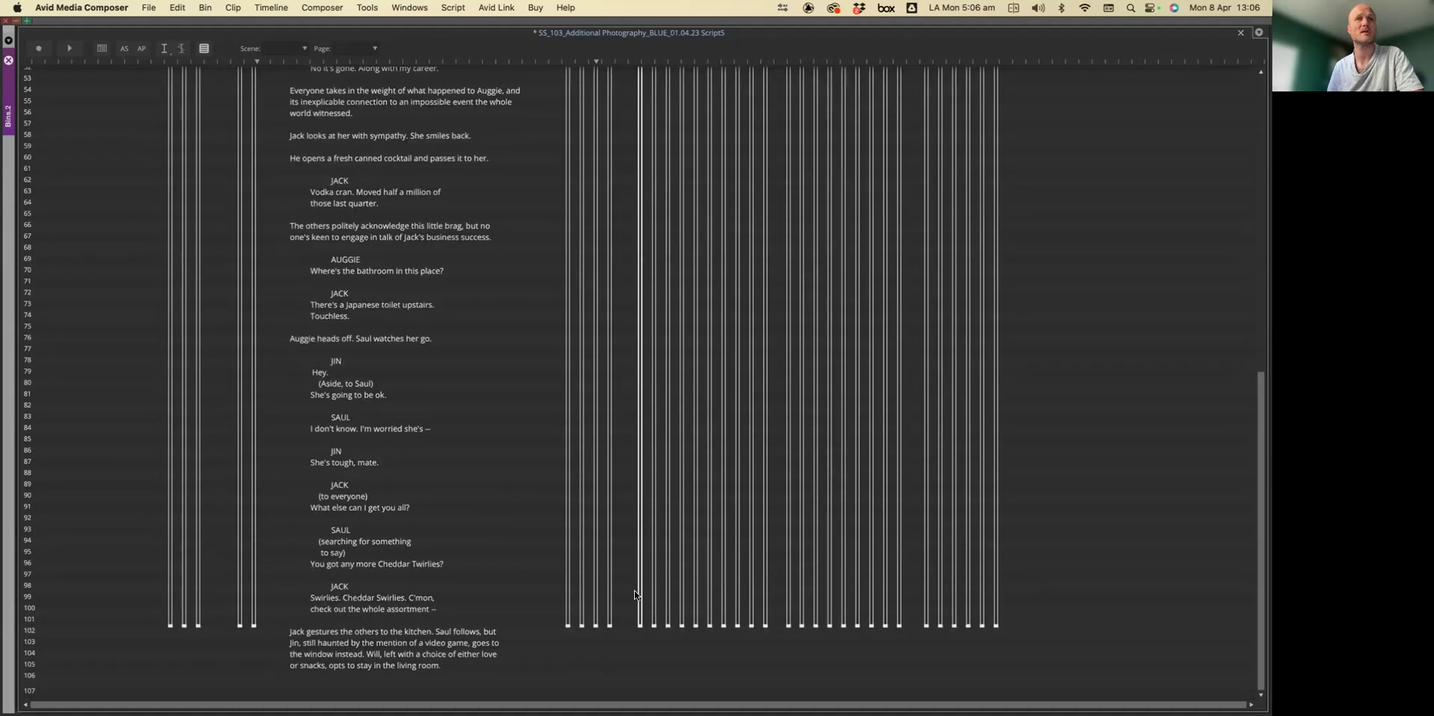
scroll(641, 224, up, 16)
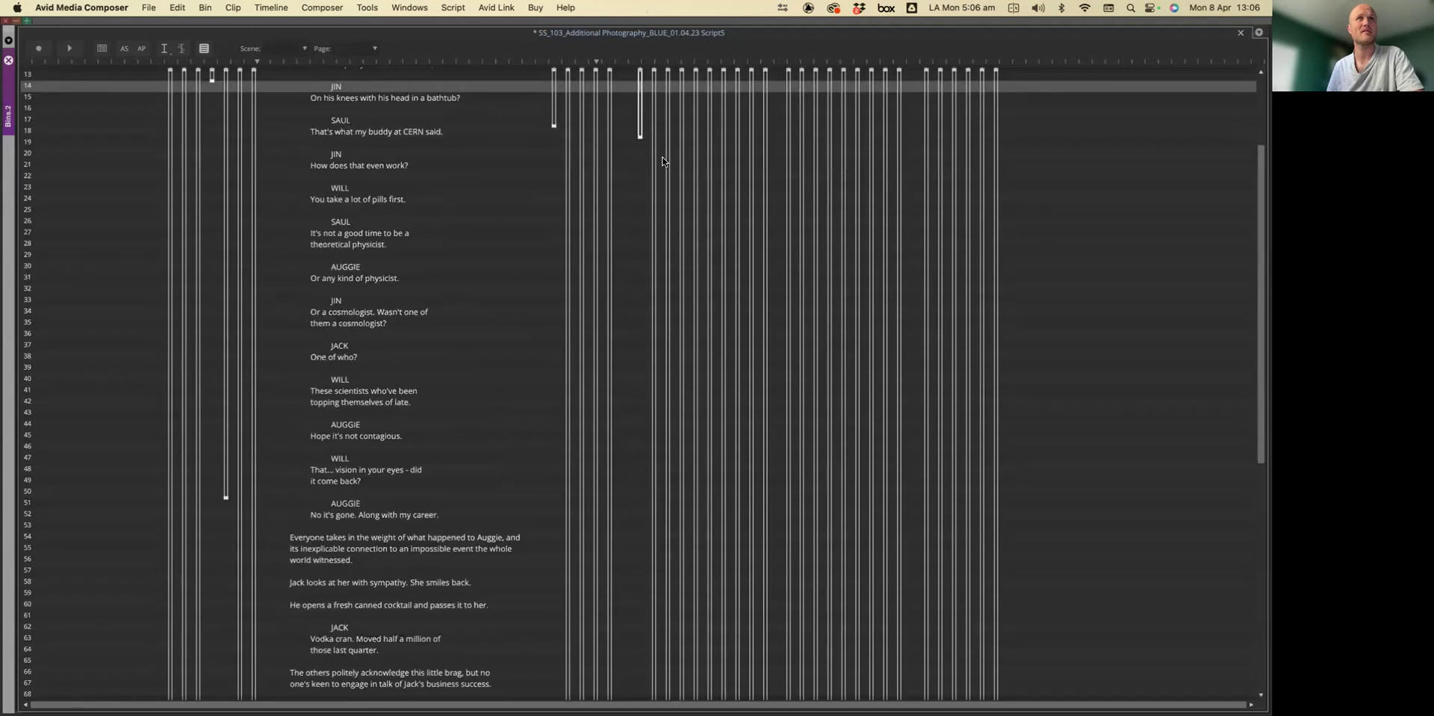
click(639, 218)
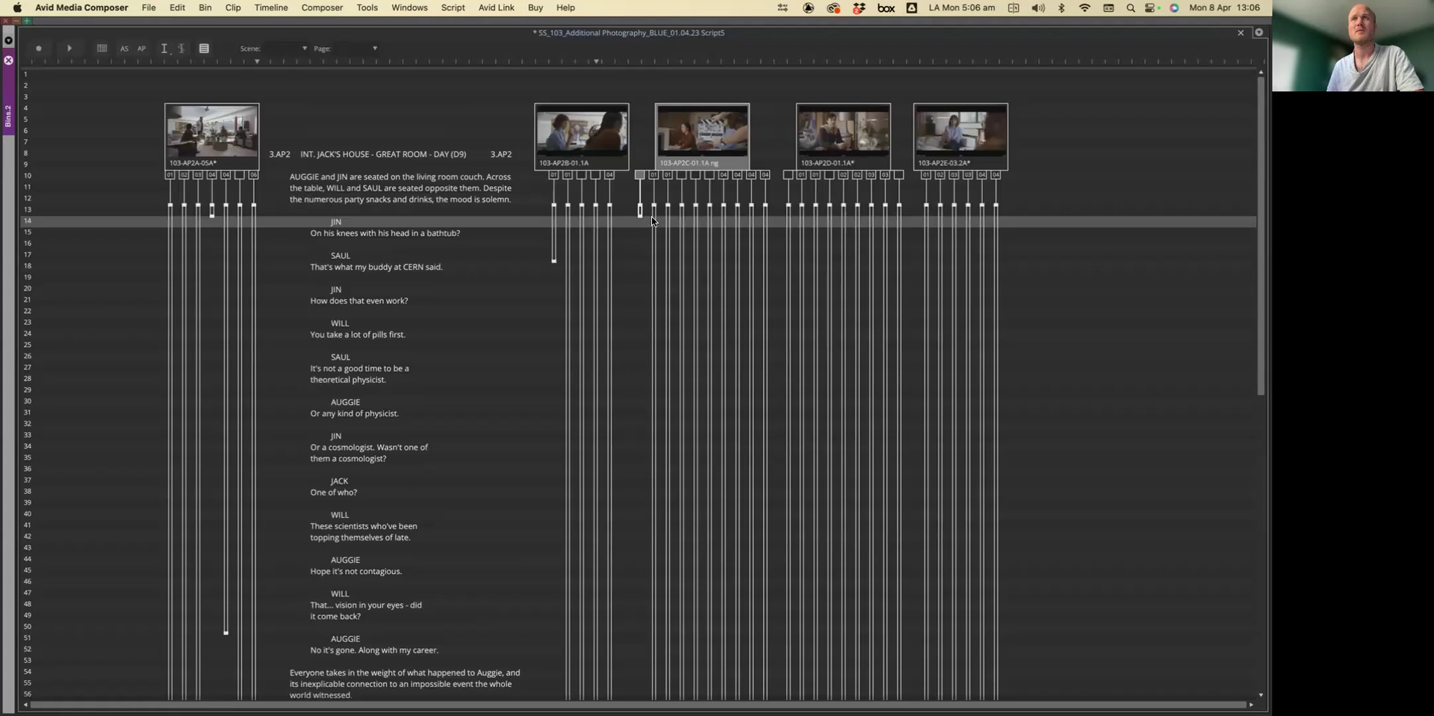
Step: Shorten the coverage line of the second 103-AP2C take to end at line 25, just above Saul's "It's not a good time to be a theoretical physicist."
scroll(649, 299, down, 15)
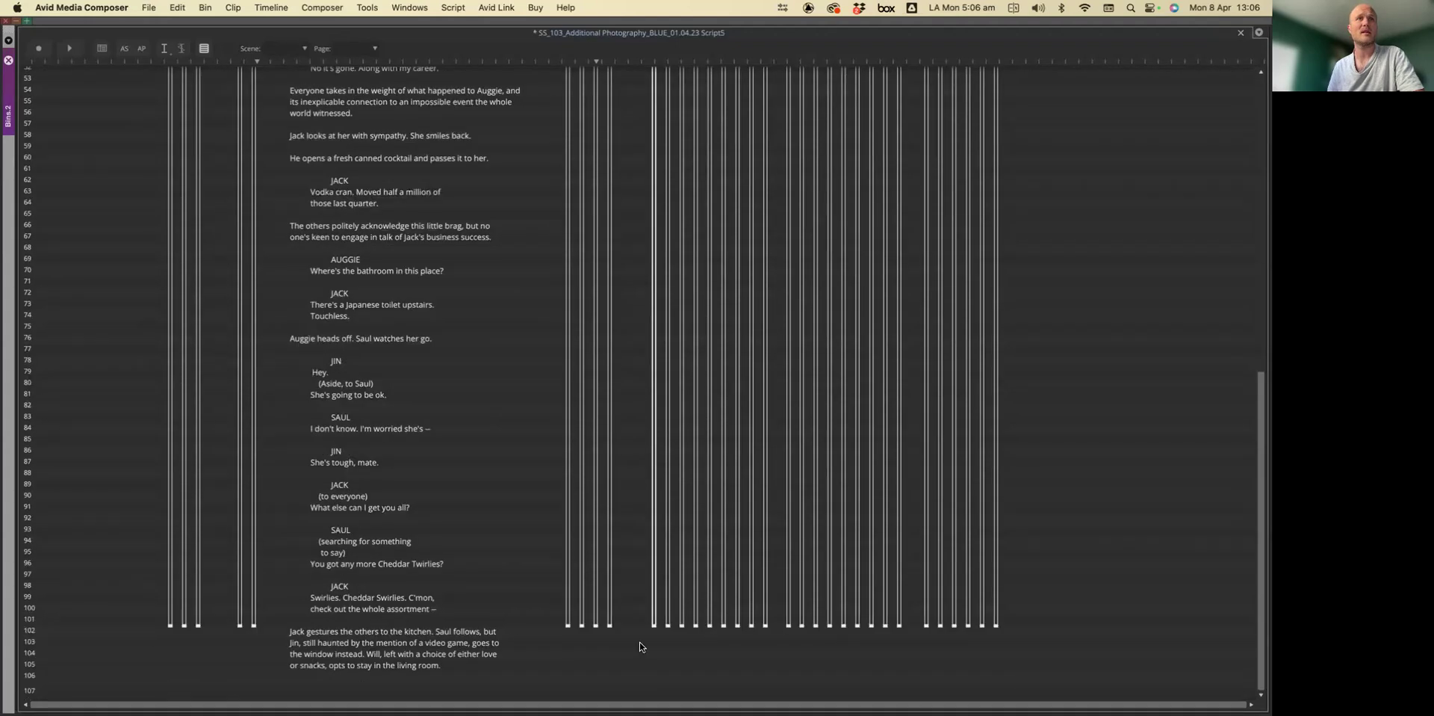
scroll(638, 397, up, 11)
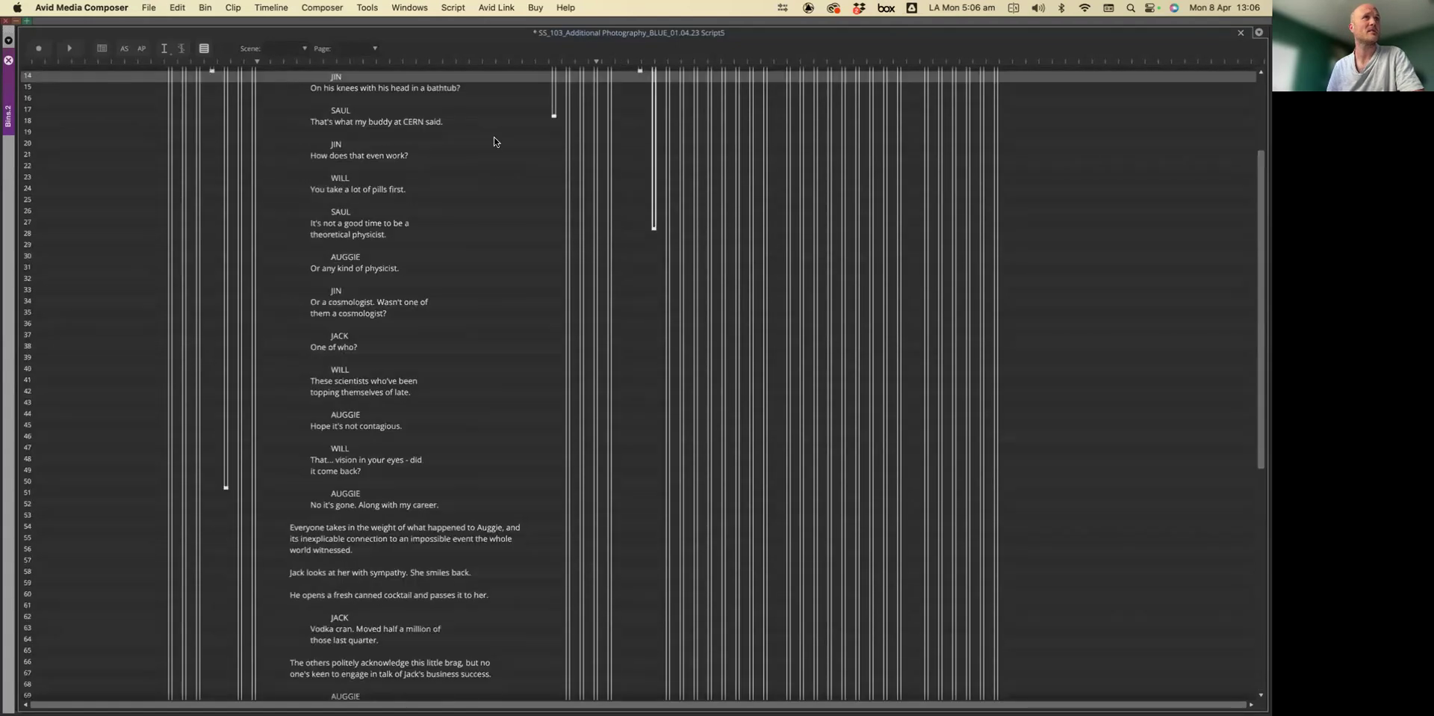
scroll(494, 141, up, 1)
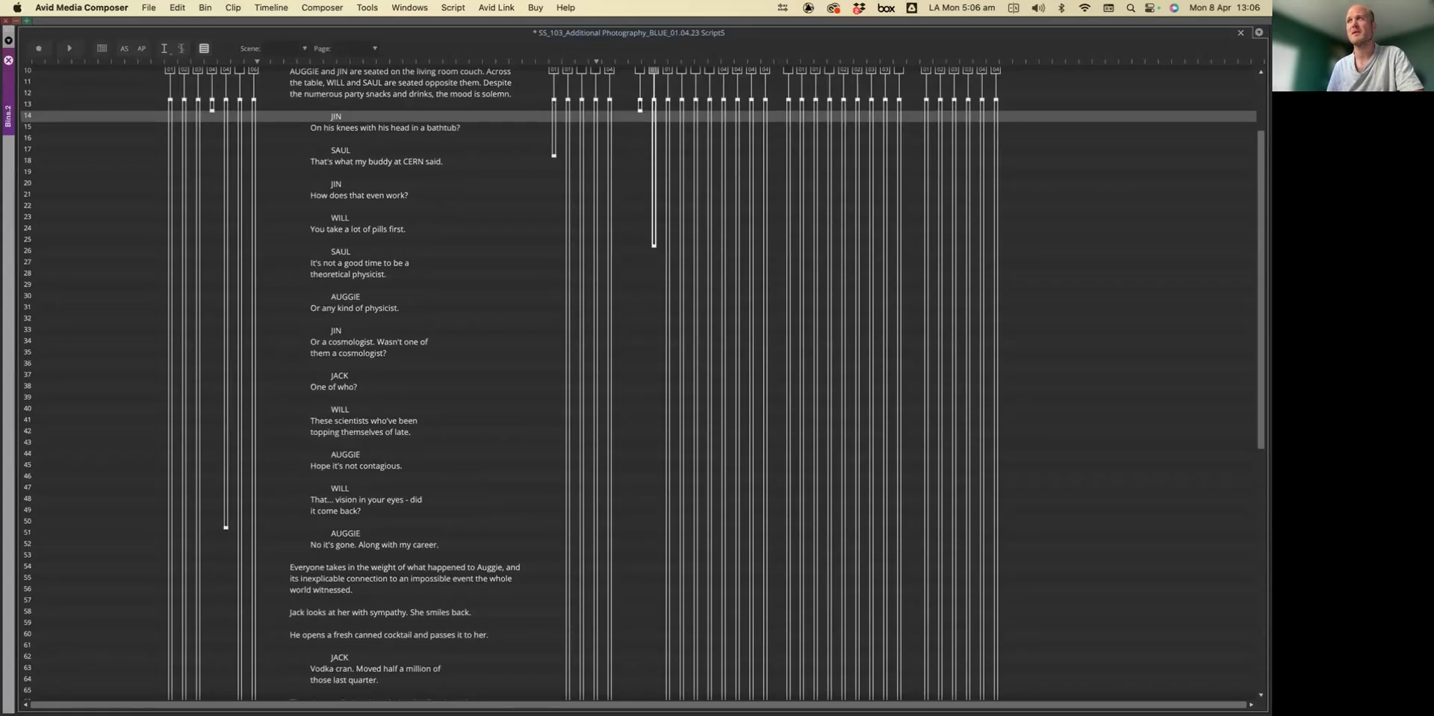
Step: Shorten the coverage line of take 103-AP2C-04.1A* to end at line 29, just above Auggie's "Or any kind of physicist."
click(694, 195)
click(708, 196)
scroll(710, 198, down, 10)
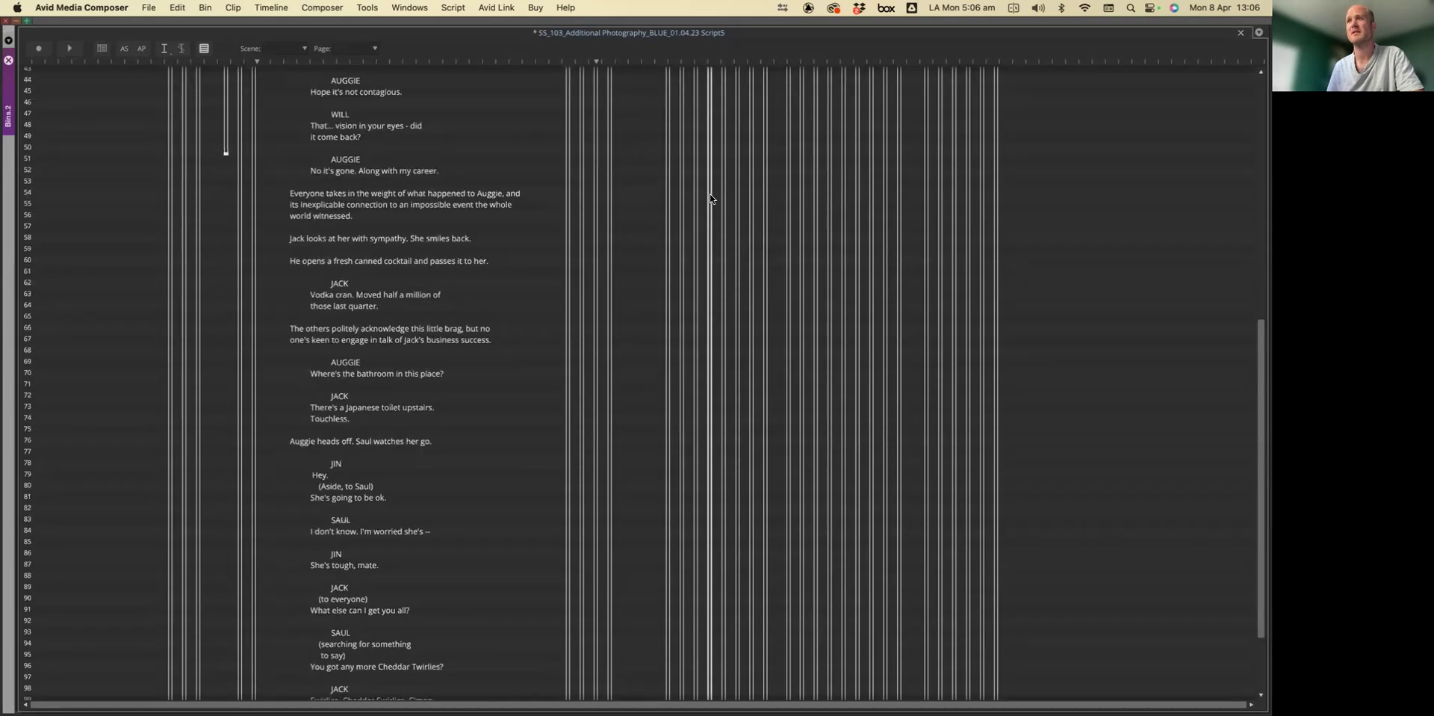
scroll(531, 437, up, 10)
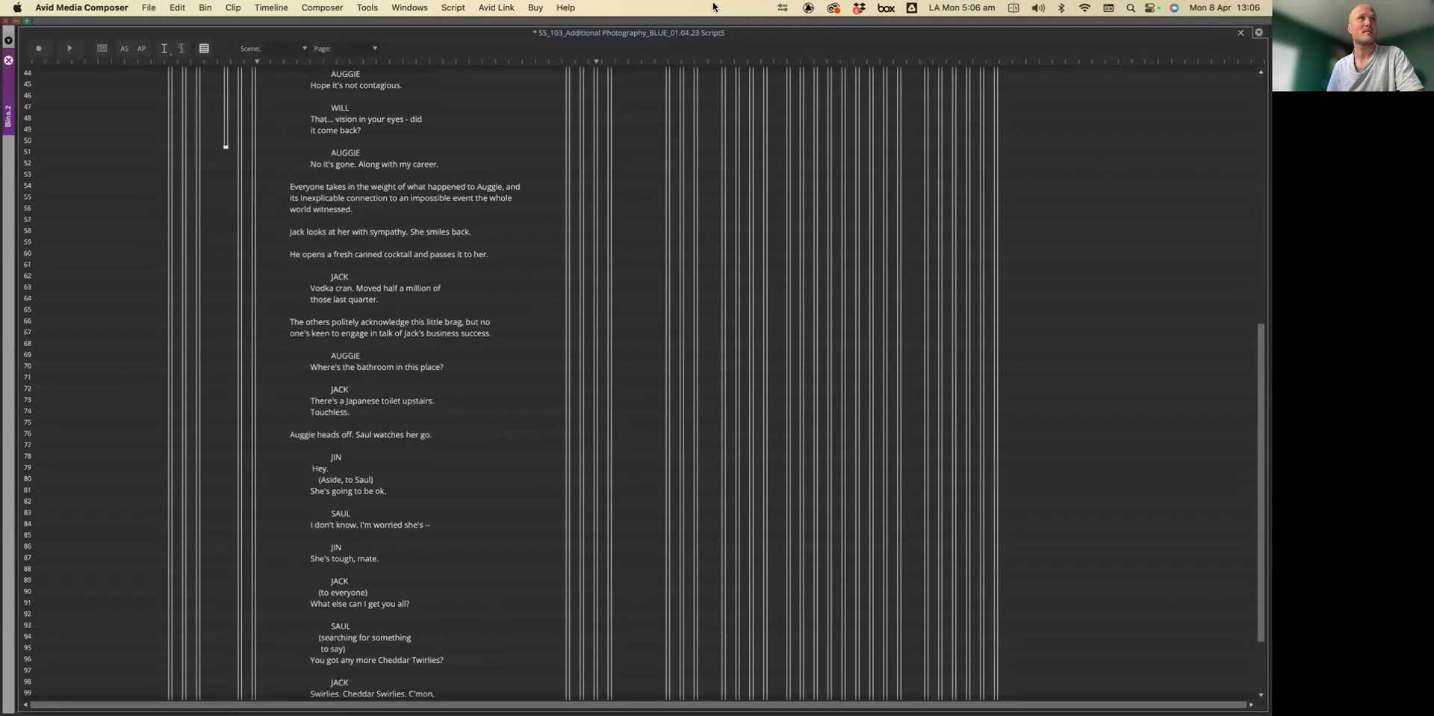
drag(362, 470, 402, 382)
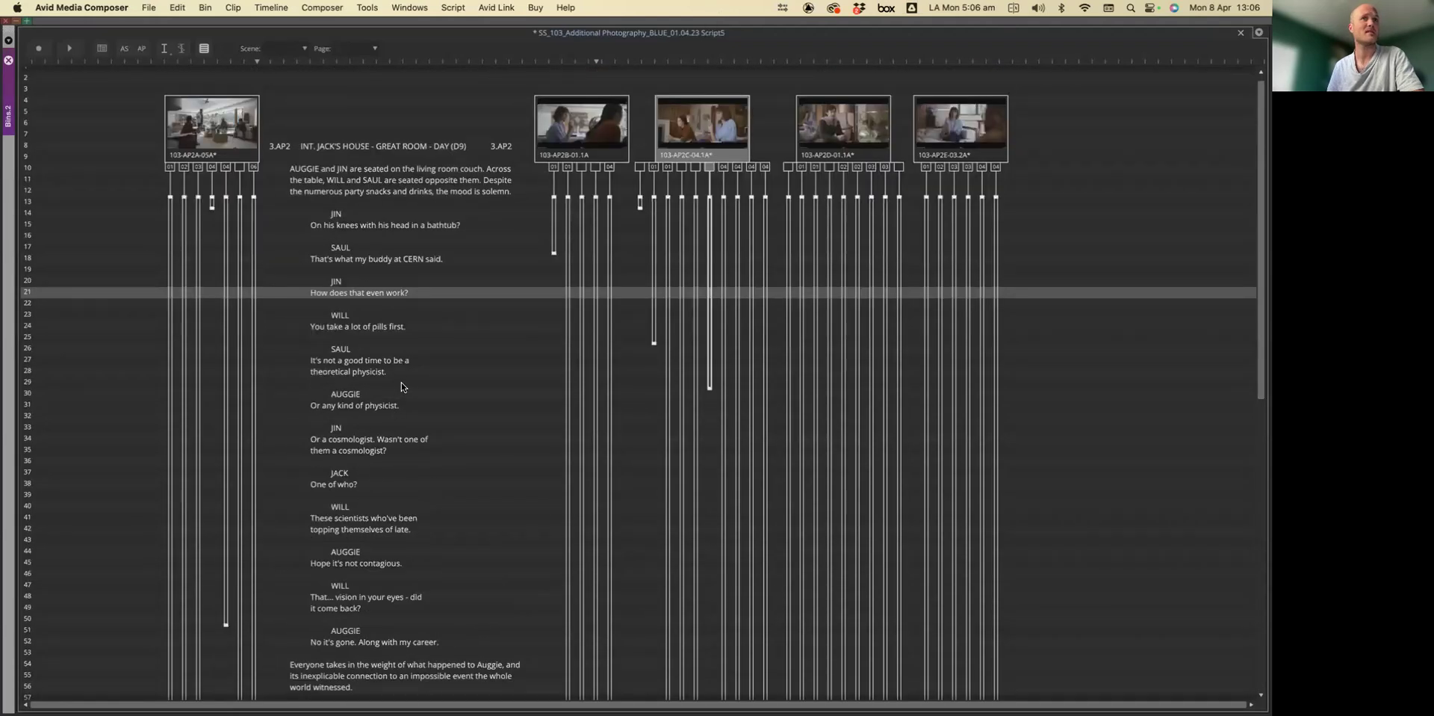
Step: Shorten the coverage line of take 103-AP2C-04.2A ng to end at line 23, just above "You take a lot of pills first."
click(723, 383)
scroll(728, 485, down, 10)
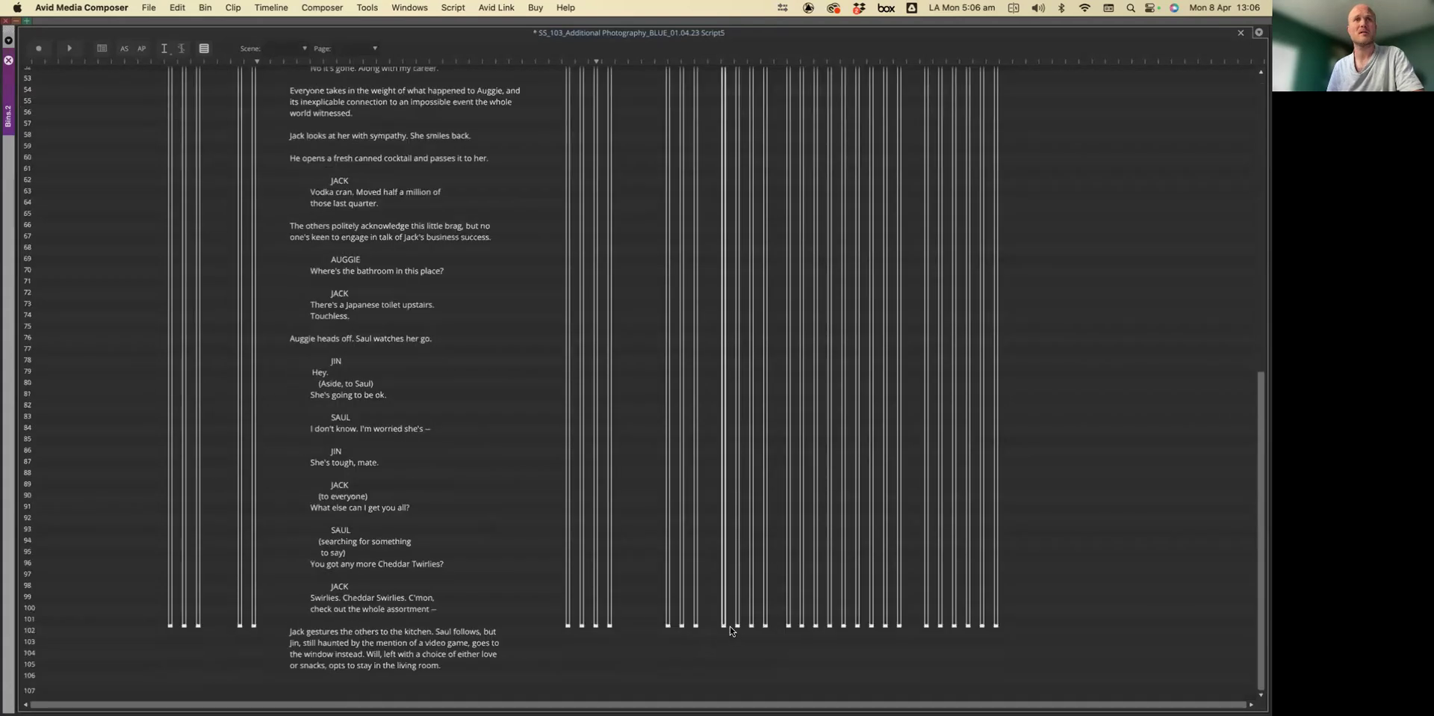
scroll(724, 627, up, 10)
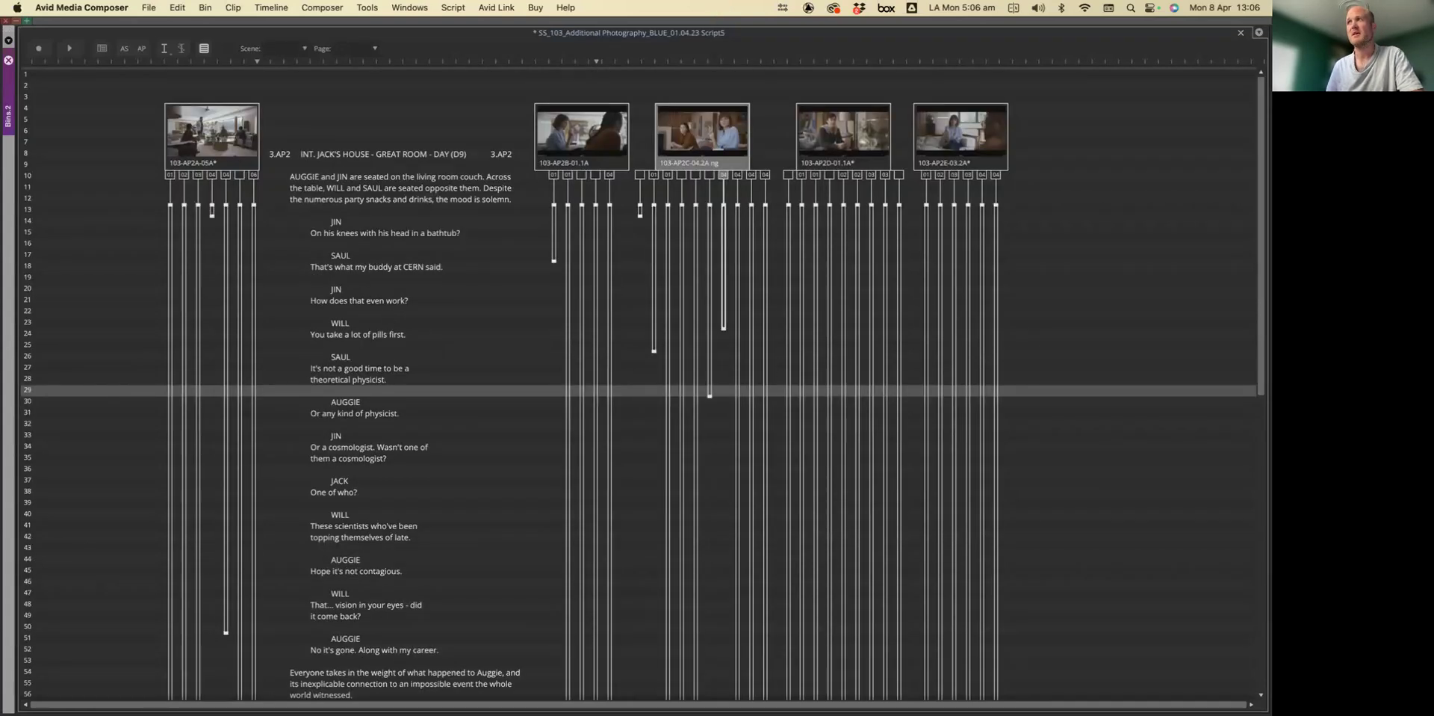
Step: Shorten the coverage lines of the eighth and ninth 103-AP2C takes together to end at line 53, after "No it's gone. Along with my career."
click(737, 406)
scroll(761, 504, down, 10)
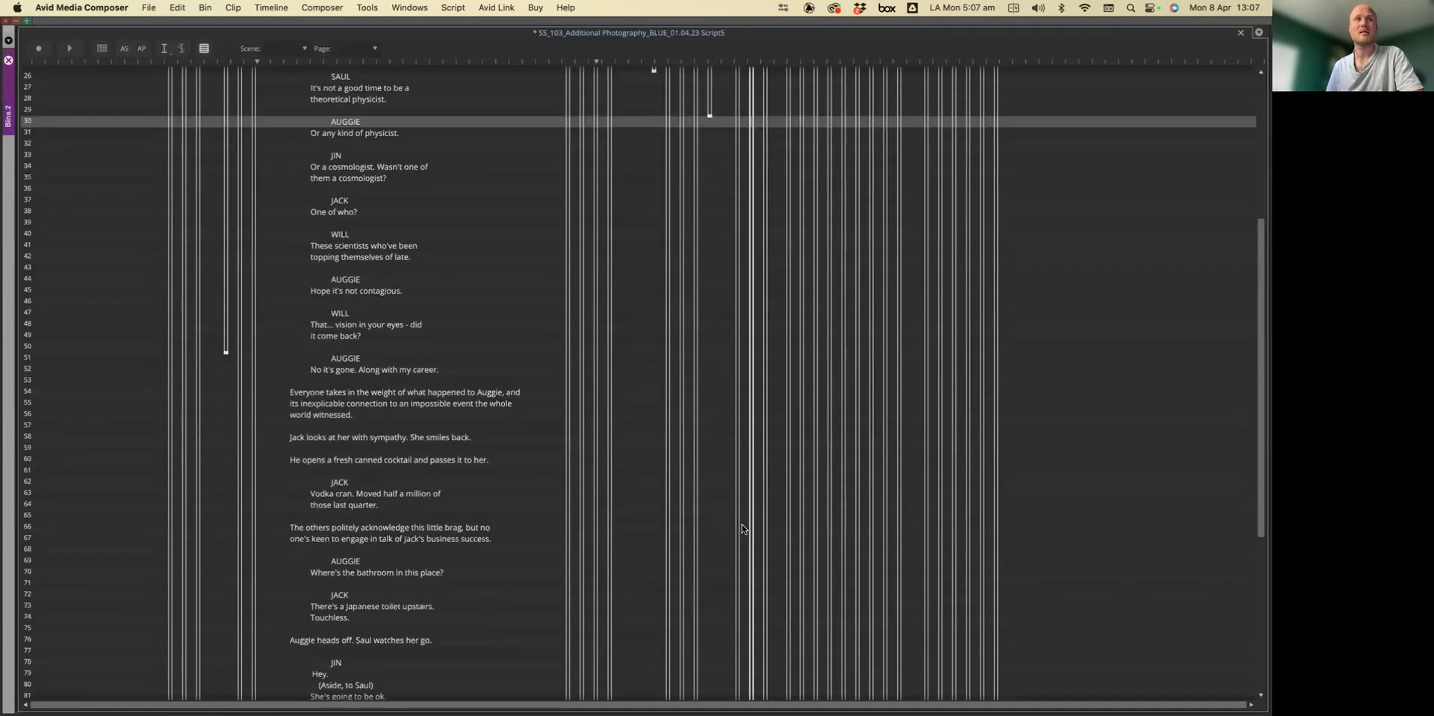
click(737, 579)
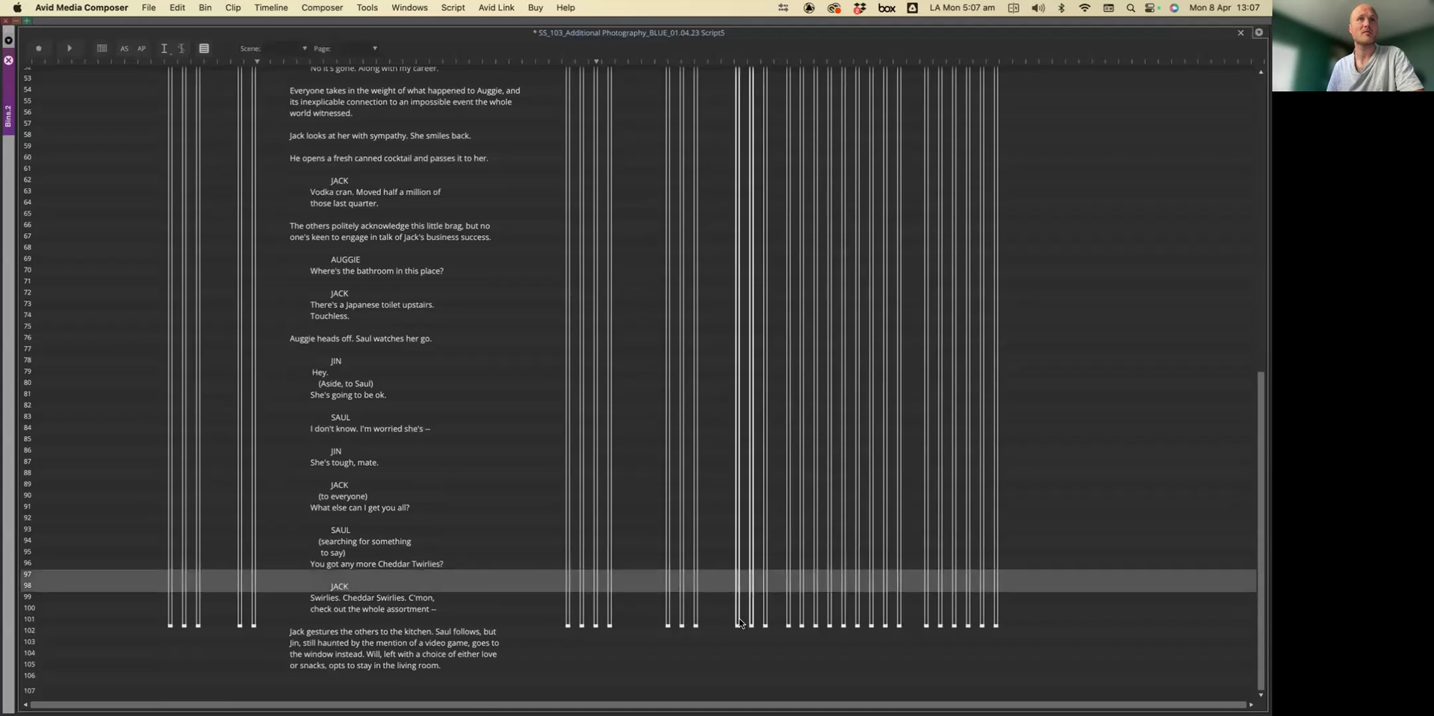
scroll(730, 208, up, 5)
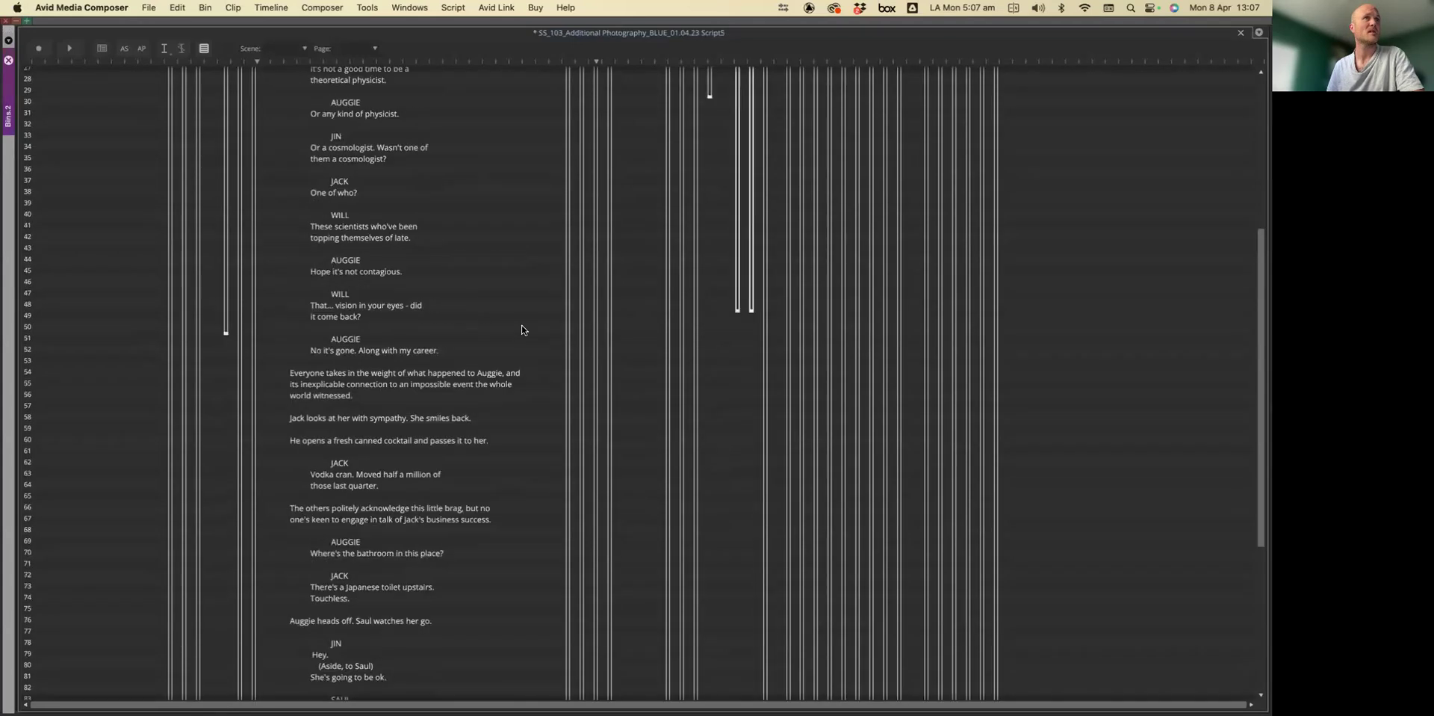
Step: Move the start of take 103-AP2C-04.5A*'s coverage line down to line 43, just above Auggie's "Hope it's not contagious."
click(763, 291)
scroll(763, 291, up, 5)
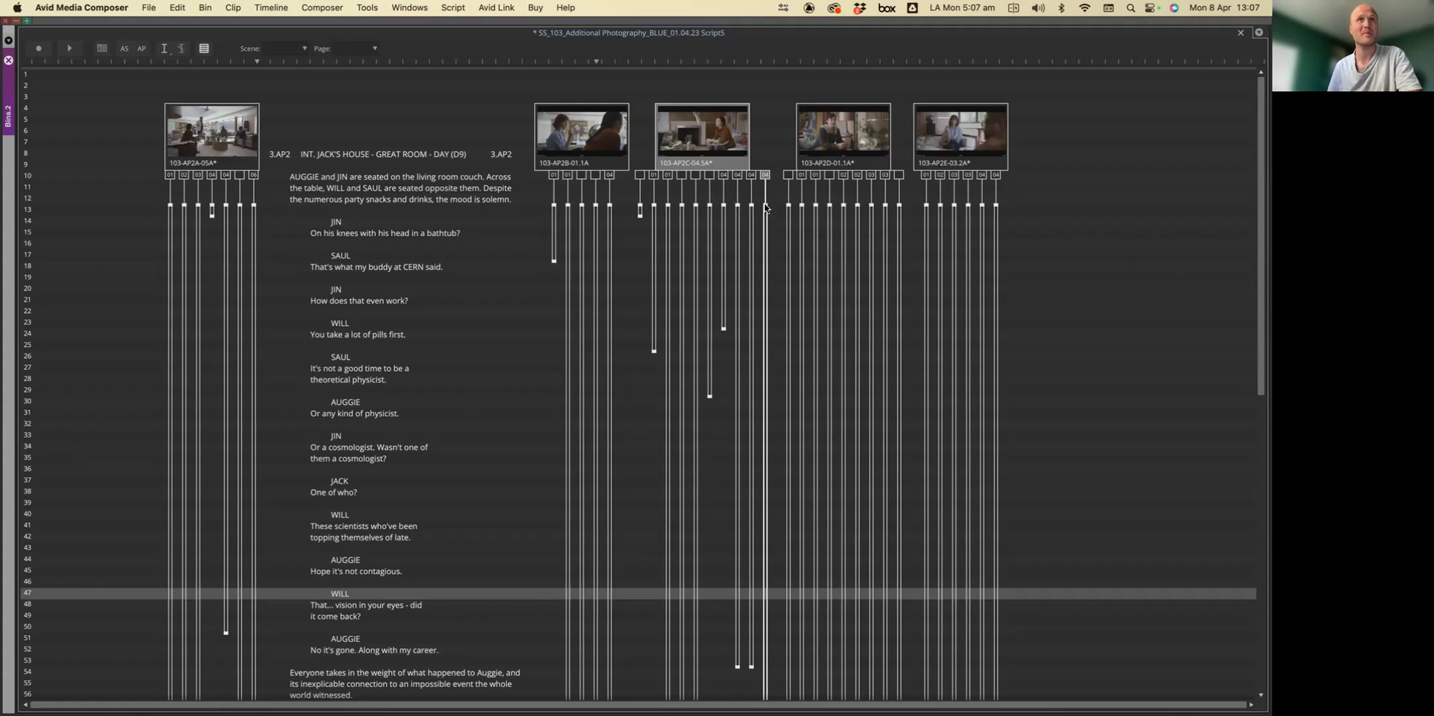
drag(759, 326, 328, 553)
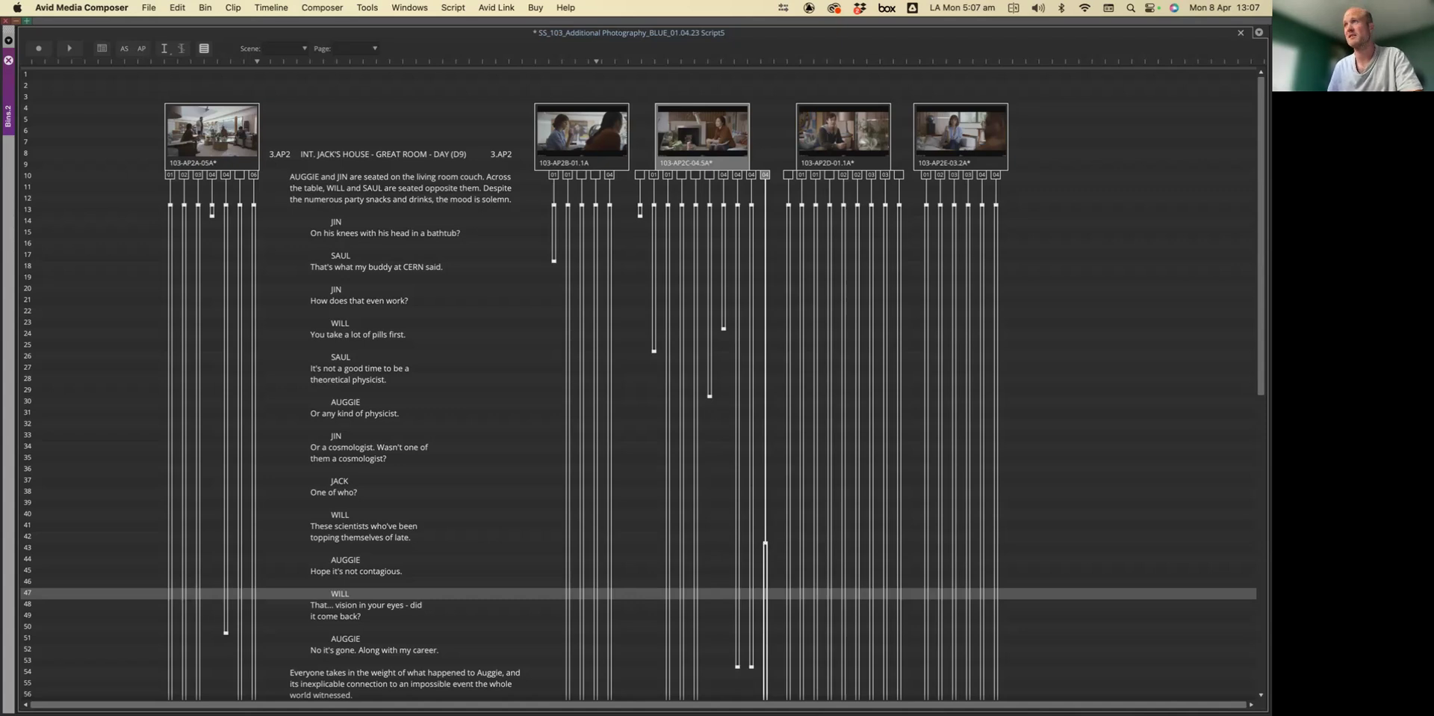
Step: Shorten the coverage line of the first 103-AP2D take to end at line 47, just above Will's "That... vision in your eyes"
click(790, 351)
scroll(785, 448, down, 15)
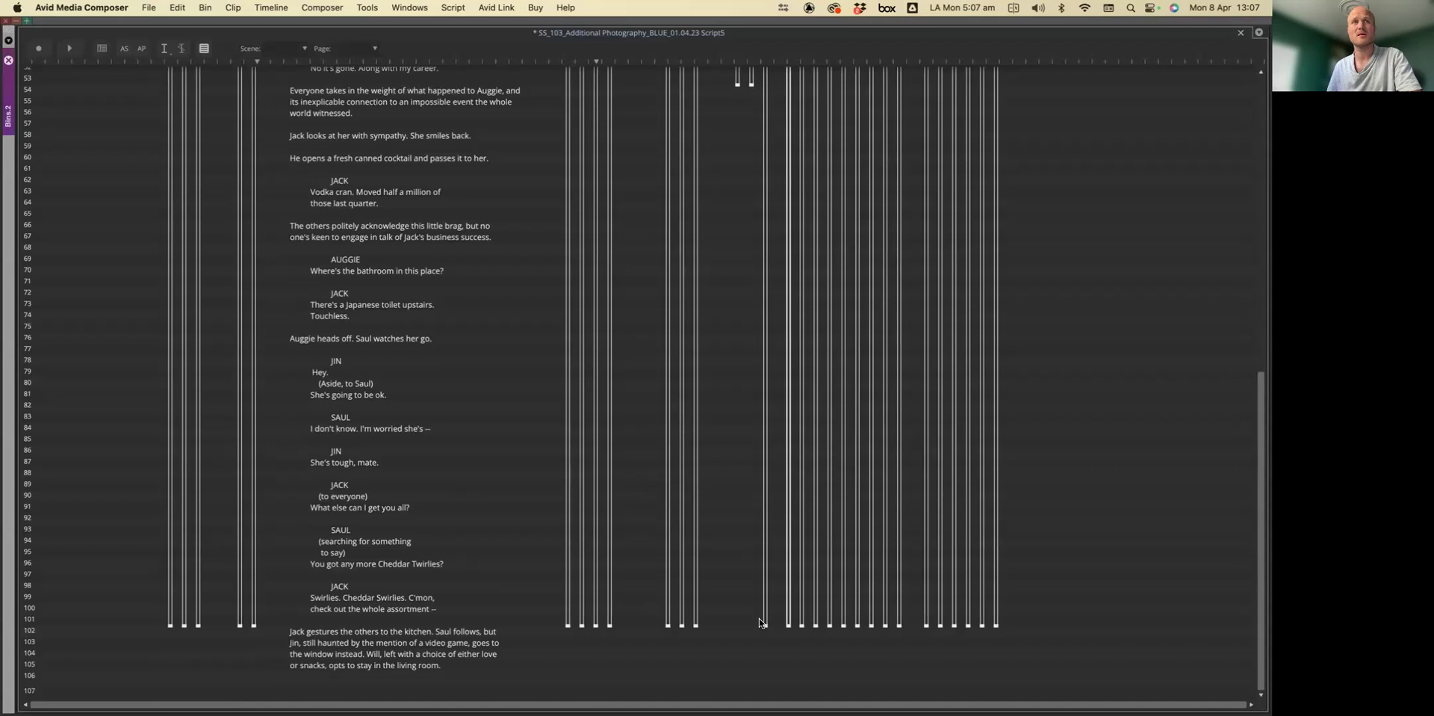
scroll(787, 627, up, 9)
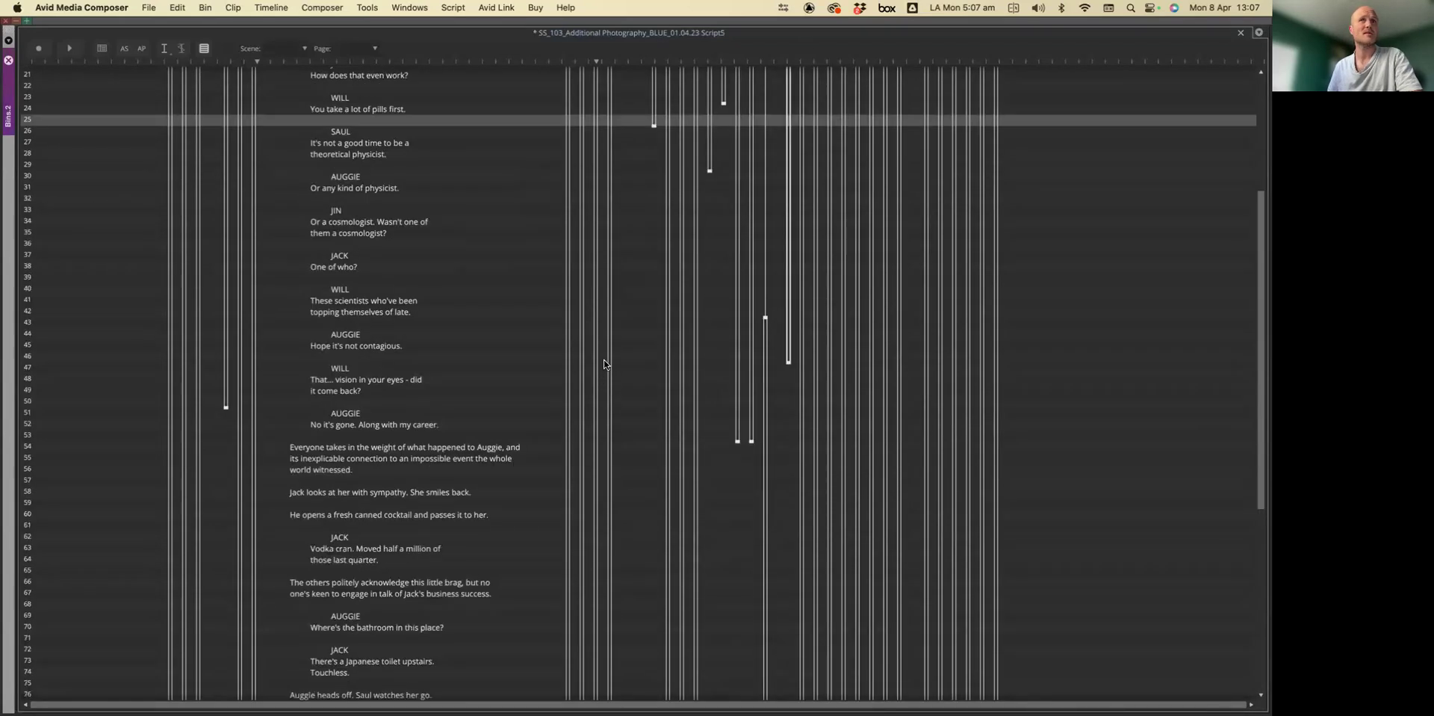
Step: Trim take 103-AP2D-01.2A to cover lines 40 to 47, and start the neighbouring third 103-AP2D take at line 40
click(799, 345)
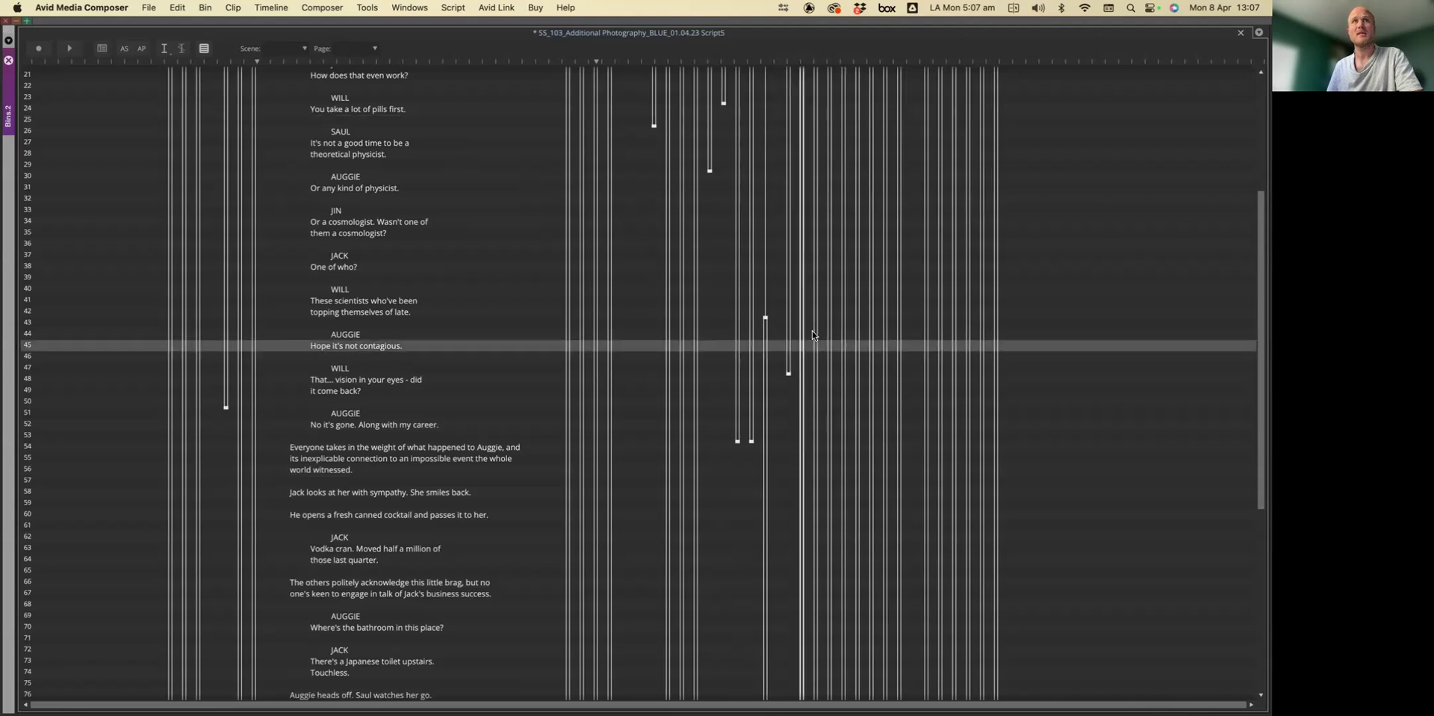
scroll(810, 336, up, 6)
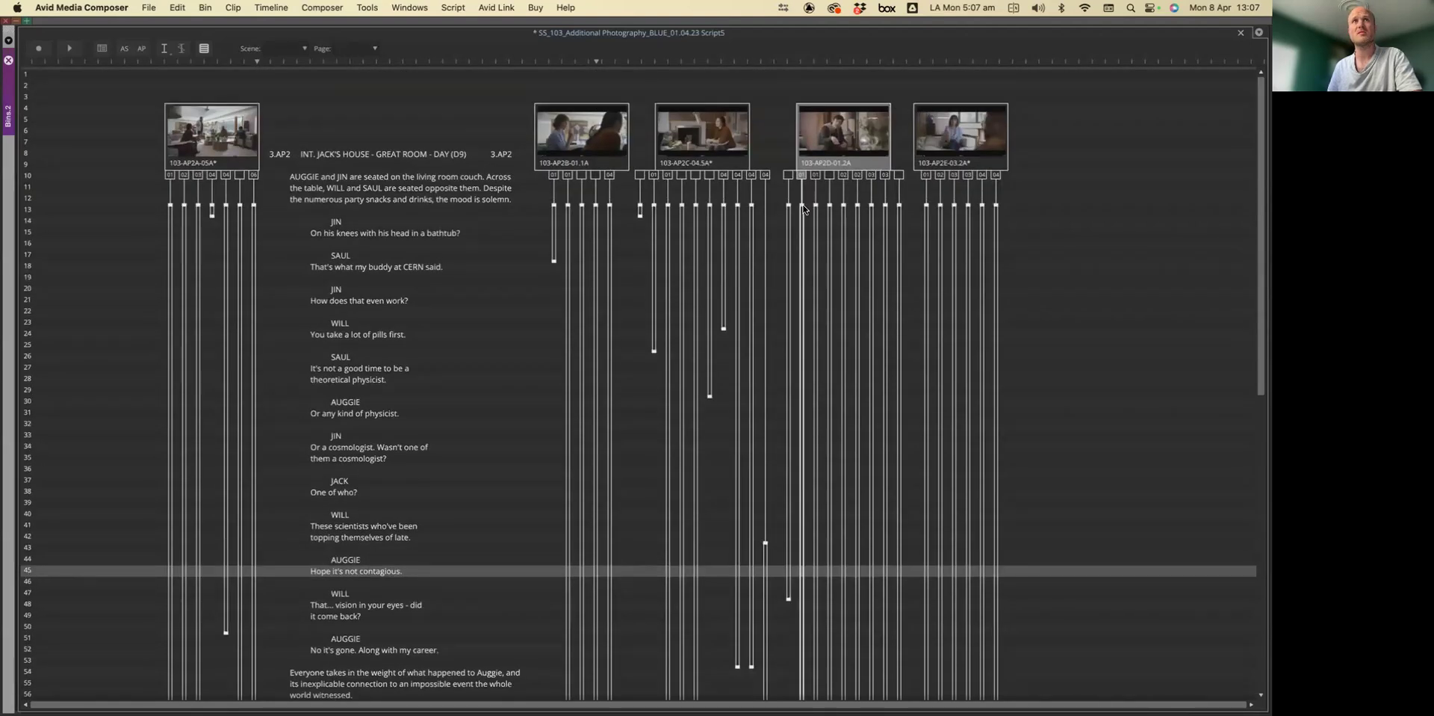
click(802, 209)
drag(818, 208, 796, 376)
scroll(675, 578, down, 10)
click(814, 363)
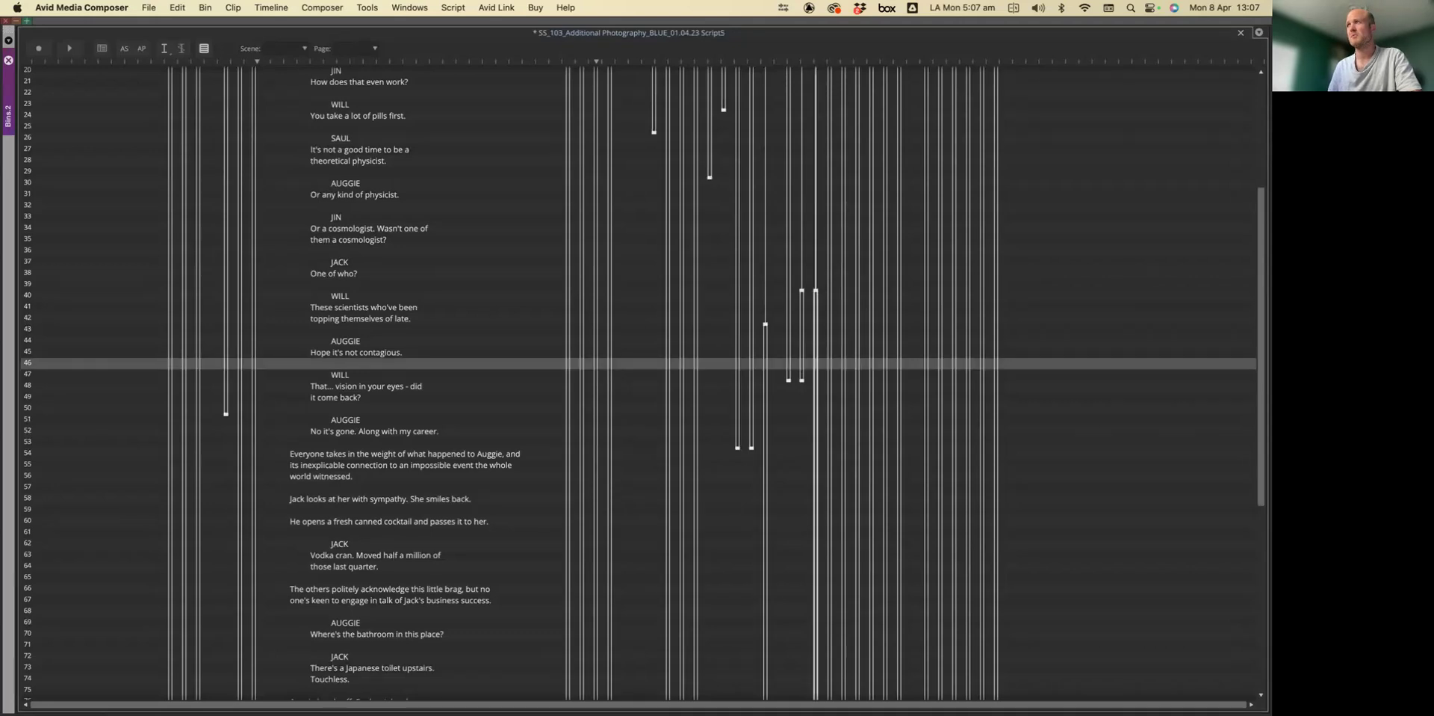
Step: Shorten the coverage line of the fourth 103-AP2D take to end at line 53, above "Everyone takes in the weight of what happened"
click(829, 464)
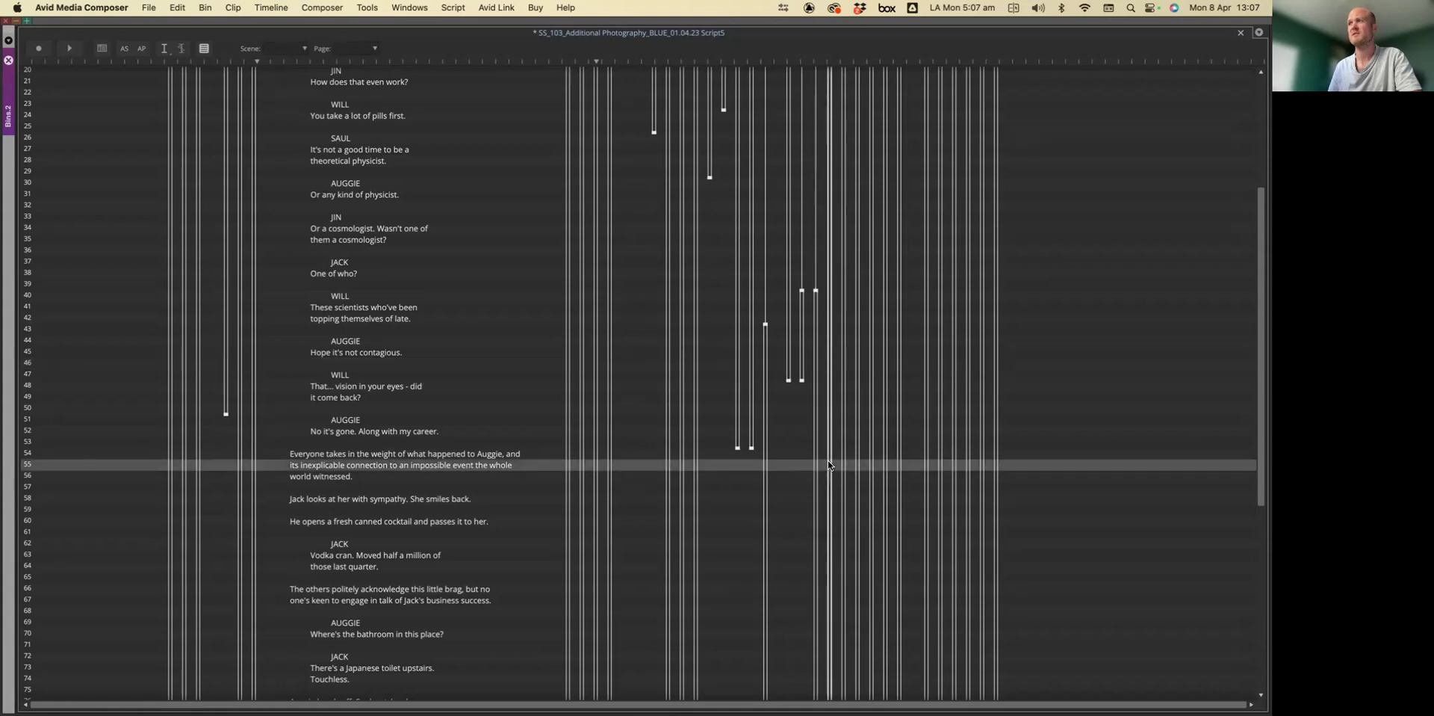
scroll(829, 467, down, 10)
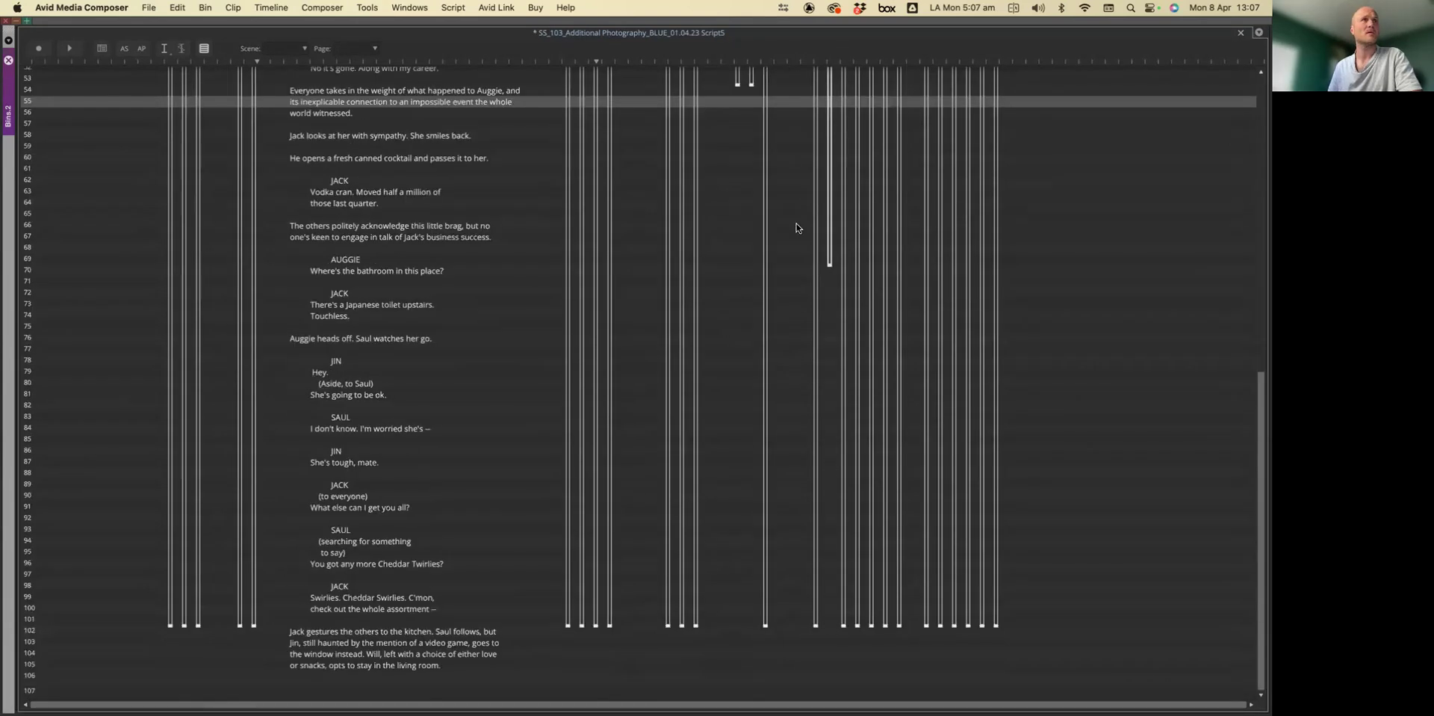
scroll(830, 179, up, 3)
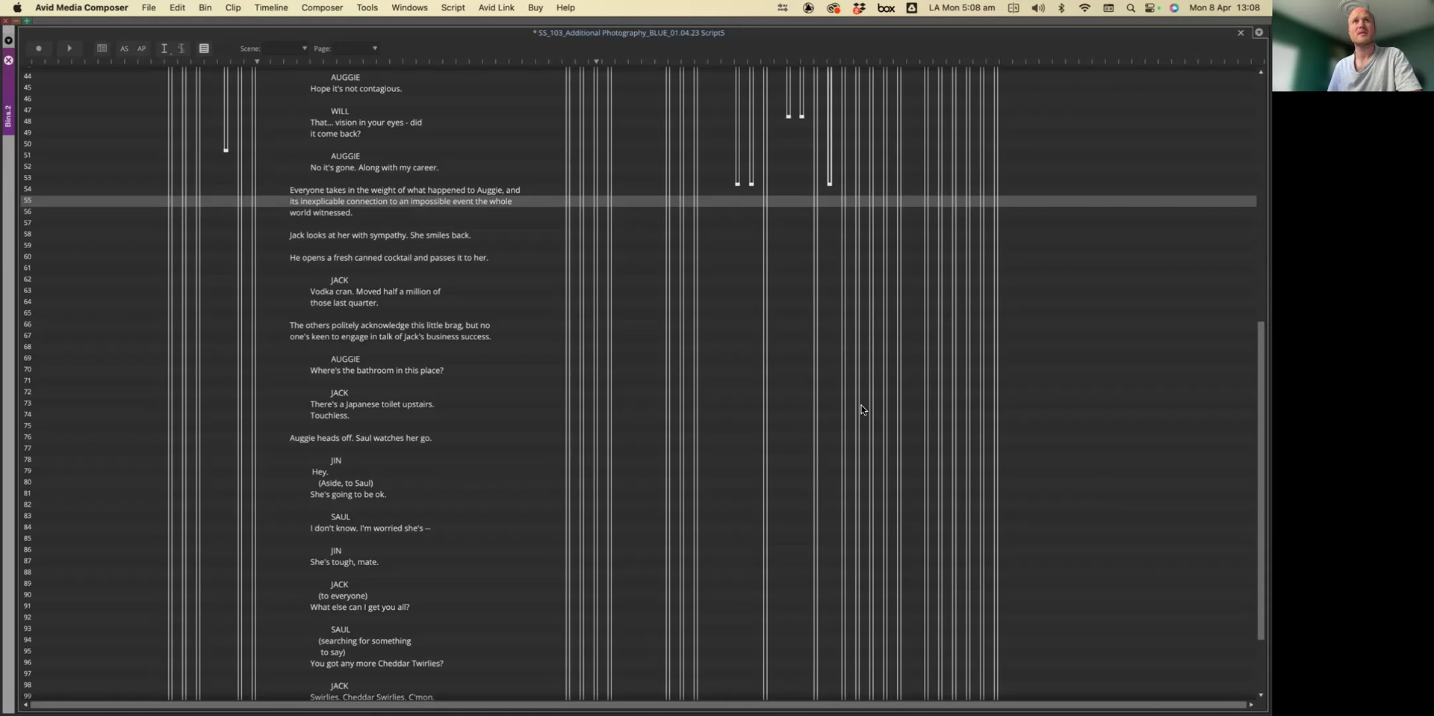
Step: Shorten the coverage line of the fifth 103-AP2D take to end at line 88, above Jack's "What else can I get you all?"
click(842, 305)
scroll(843, 452, down, 3)
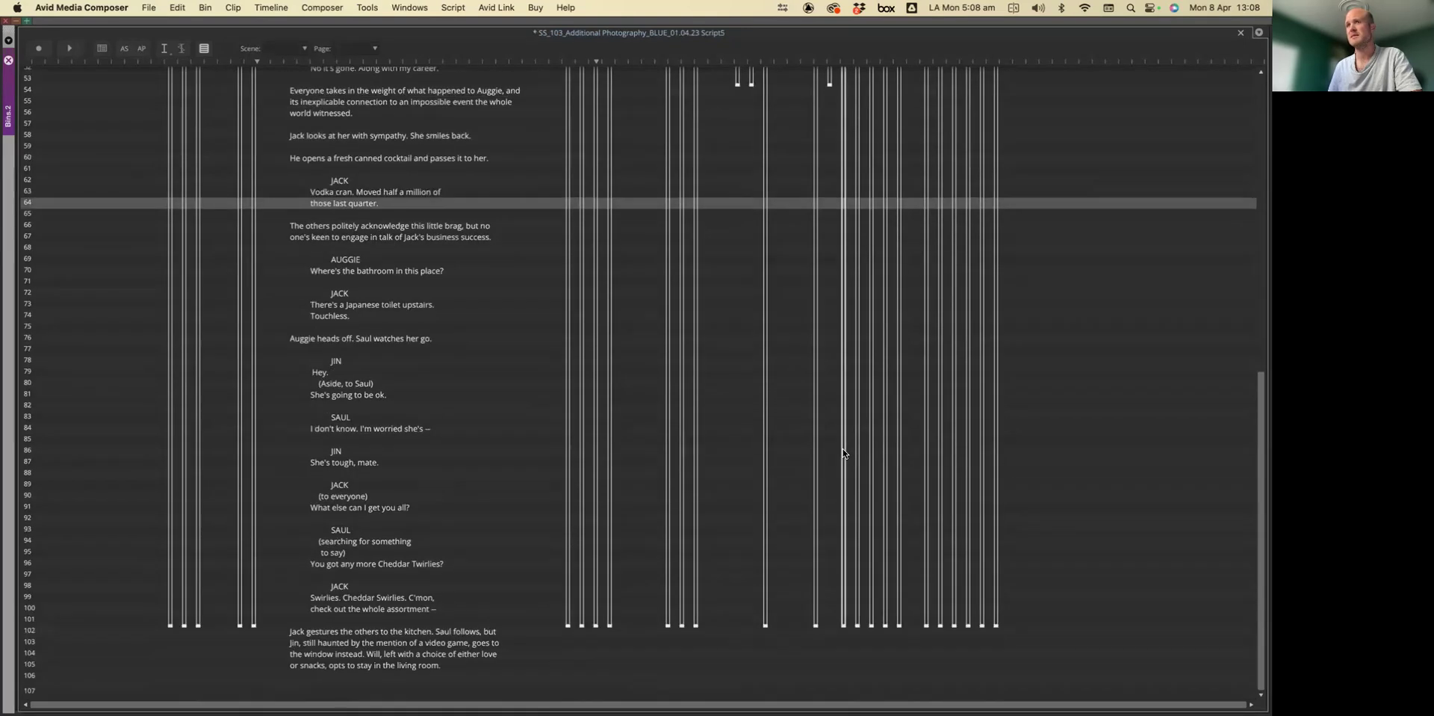
drag(842, 629, 356, 481)
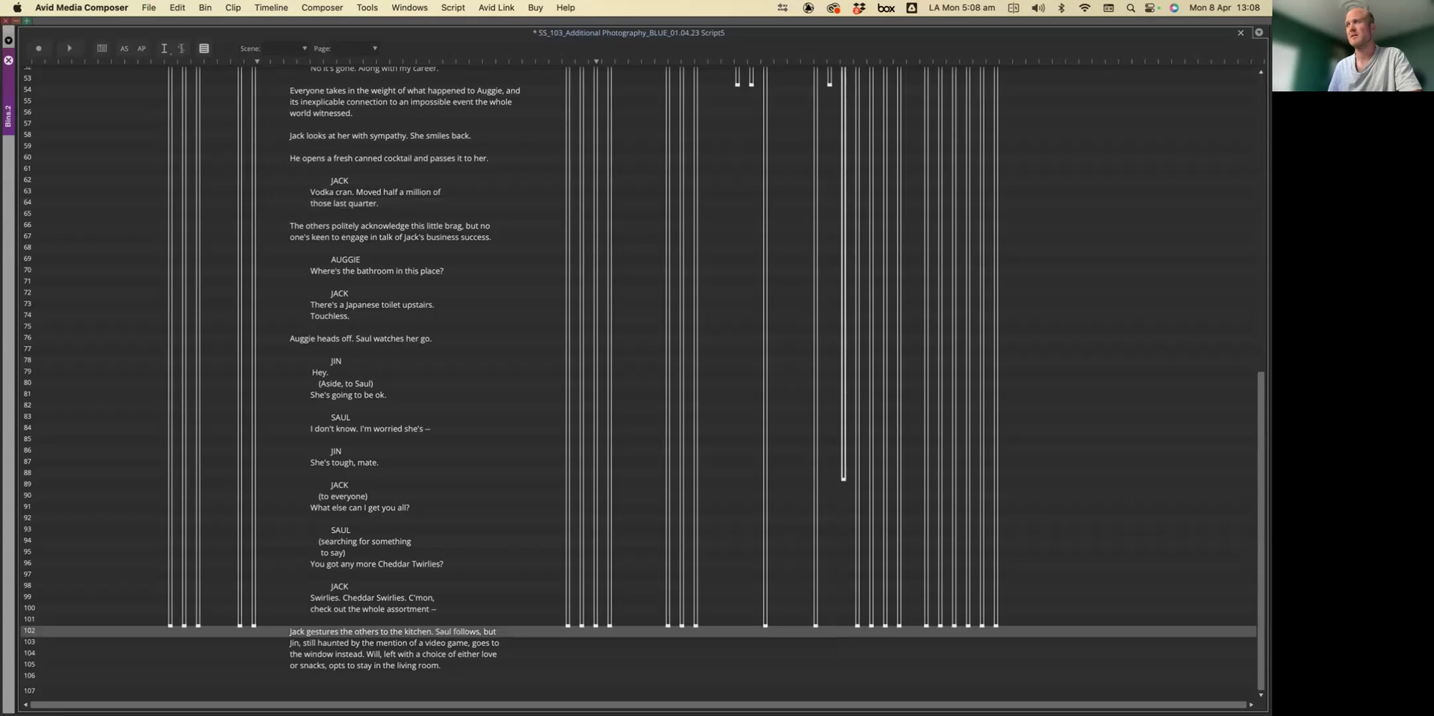
Step: Move the start of take 103-AP2D-02.3A*'s coverage line down to line 78, at Jin's "Hey."
click(856, 383)
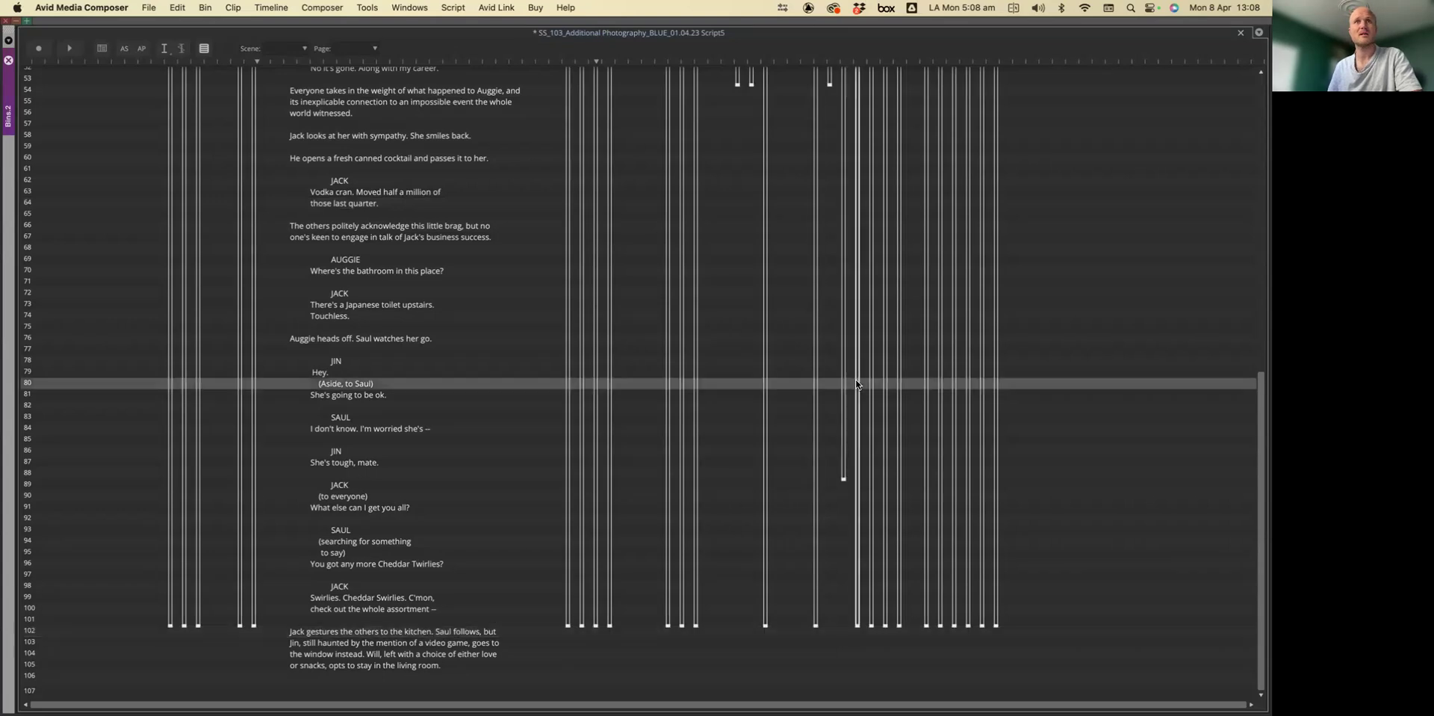
scroll(857, 384, up, 10)
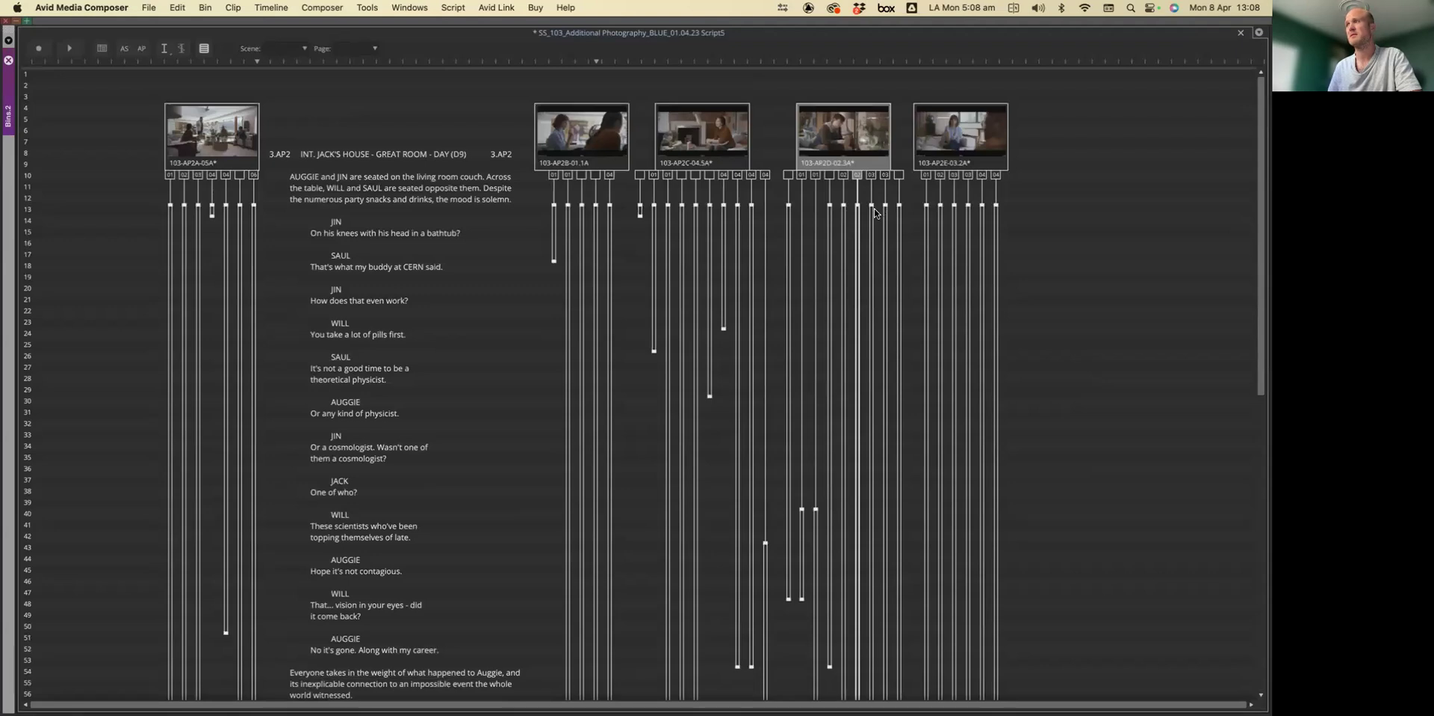
drag(857, 205, 423, 534)
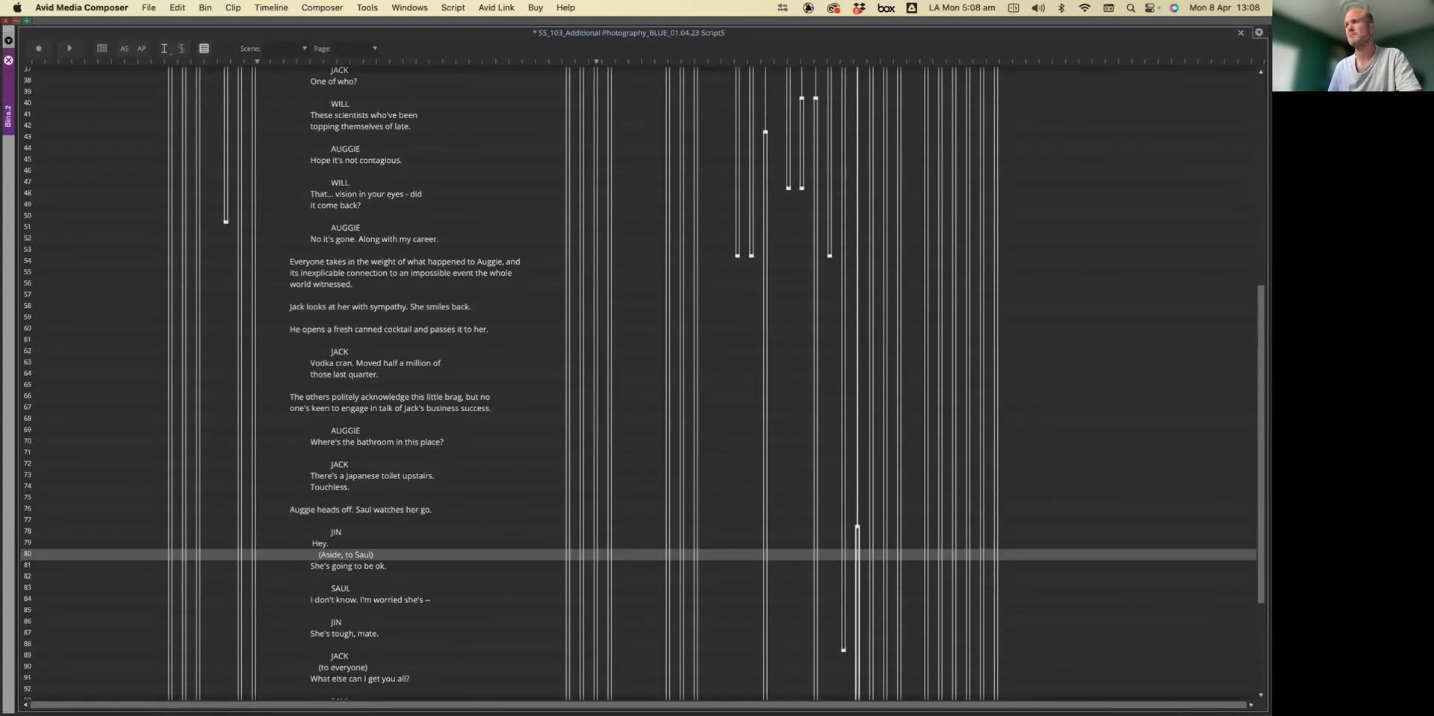
Step: Shorten the coverage line of take 103-AP2D-03.1A* to end at line 20, just above "How does that even work?"
click(870, 608)
scroll(870, 609, down, 5)
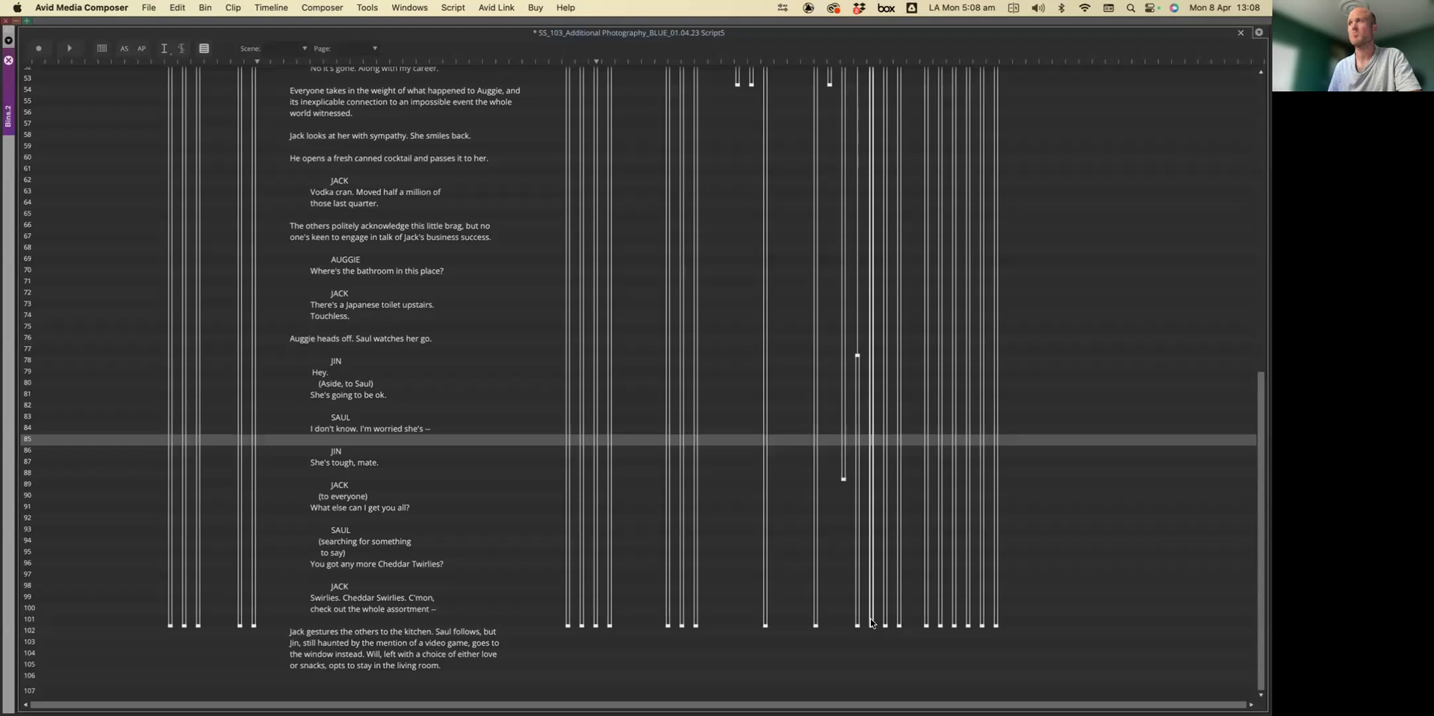
scroll(870, 622, up, 15)
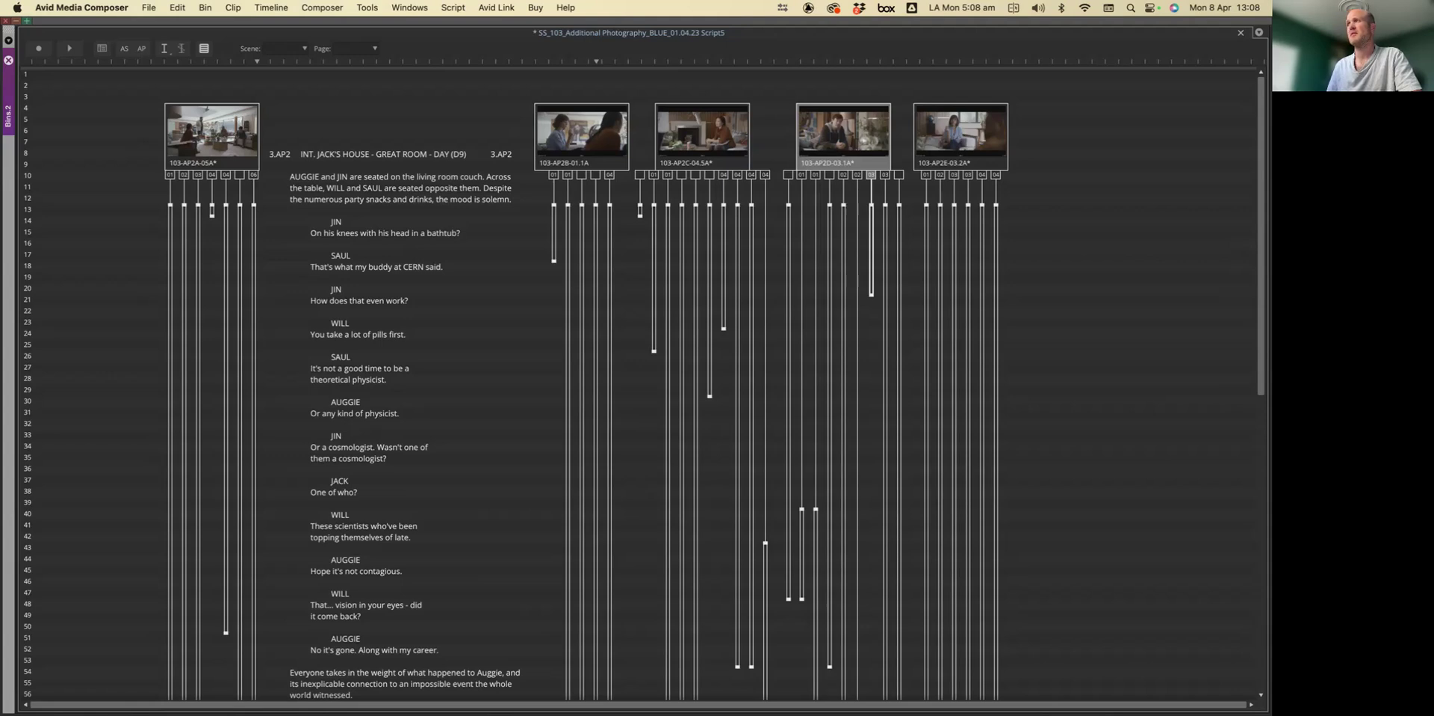
Step: Shorten the coverage lines of the second and fourth 103-AP2E takes together to end at line 61, just above Jack's "Vodka cran."
click(926, 212)
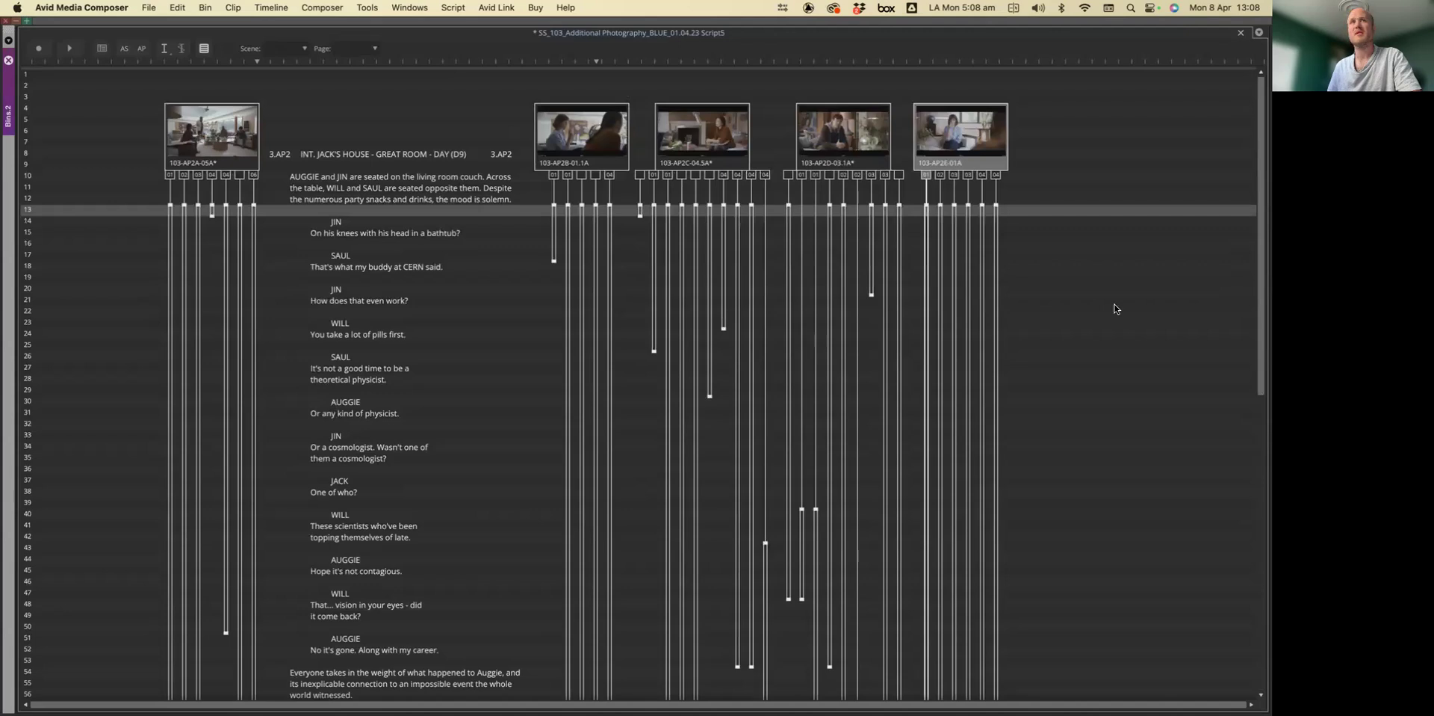
click(941, 256)
click(982, 257)
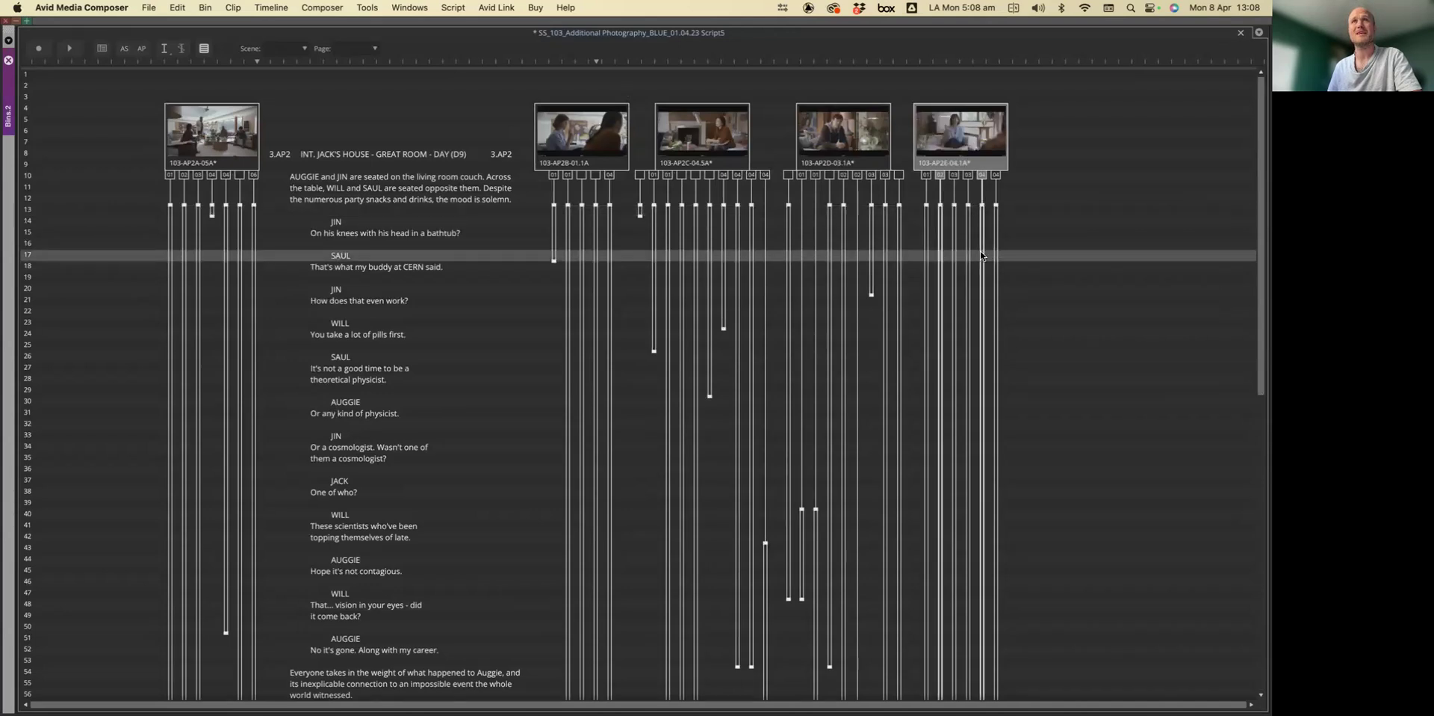
scroll(986, 296, down, 10)
drag(941, 626, 401, 177)
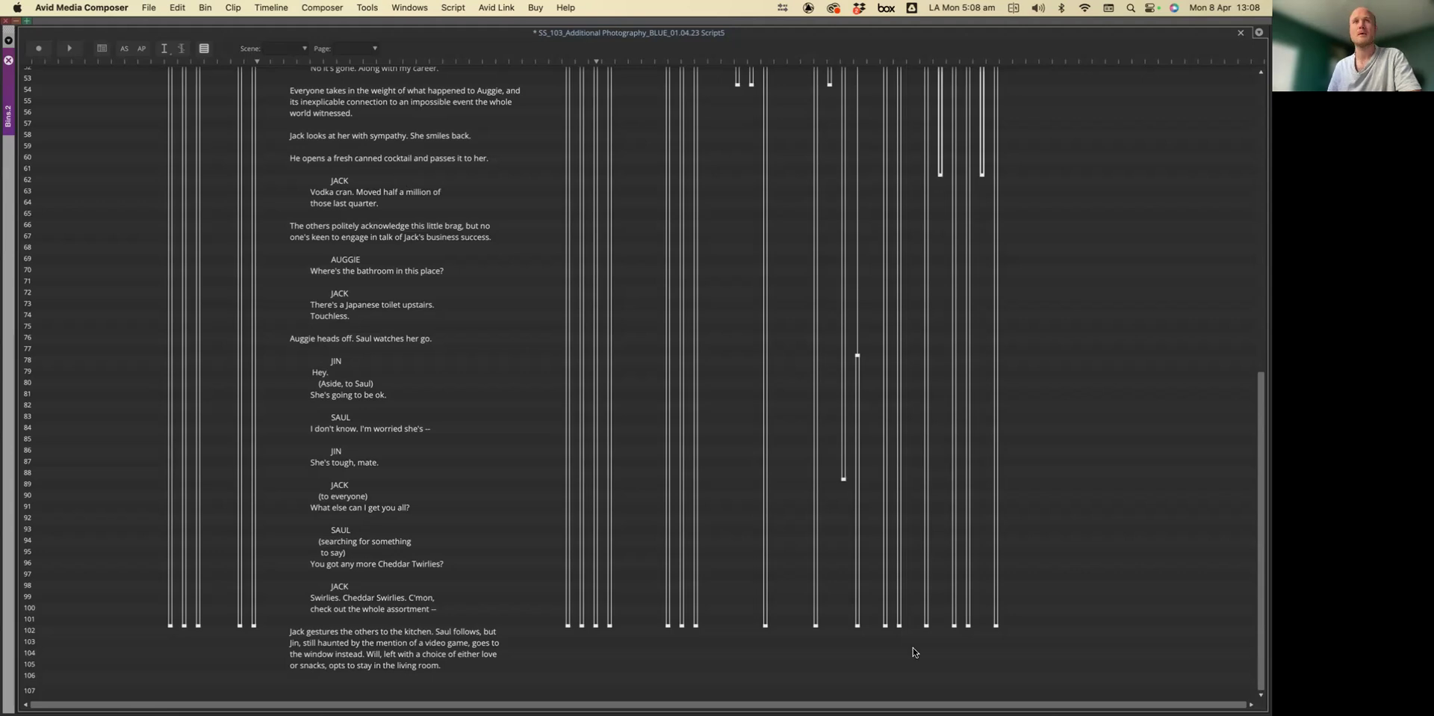
Step: Shorten the coverage line of take 103-AP2E-03.1A* to end at line 28, after Saul's "theoretical physicist."
click(953, 621)
key(Delete)
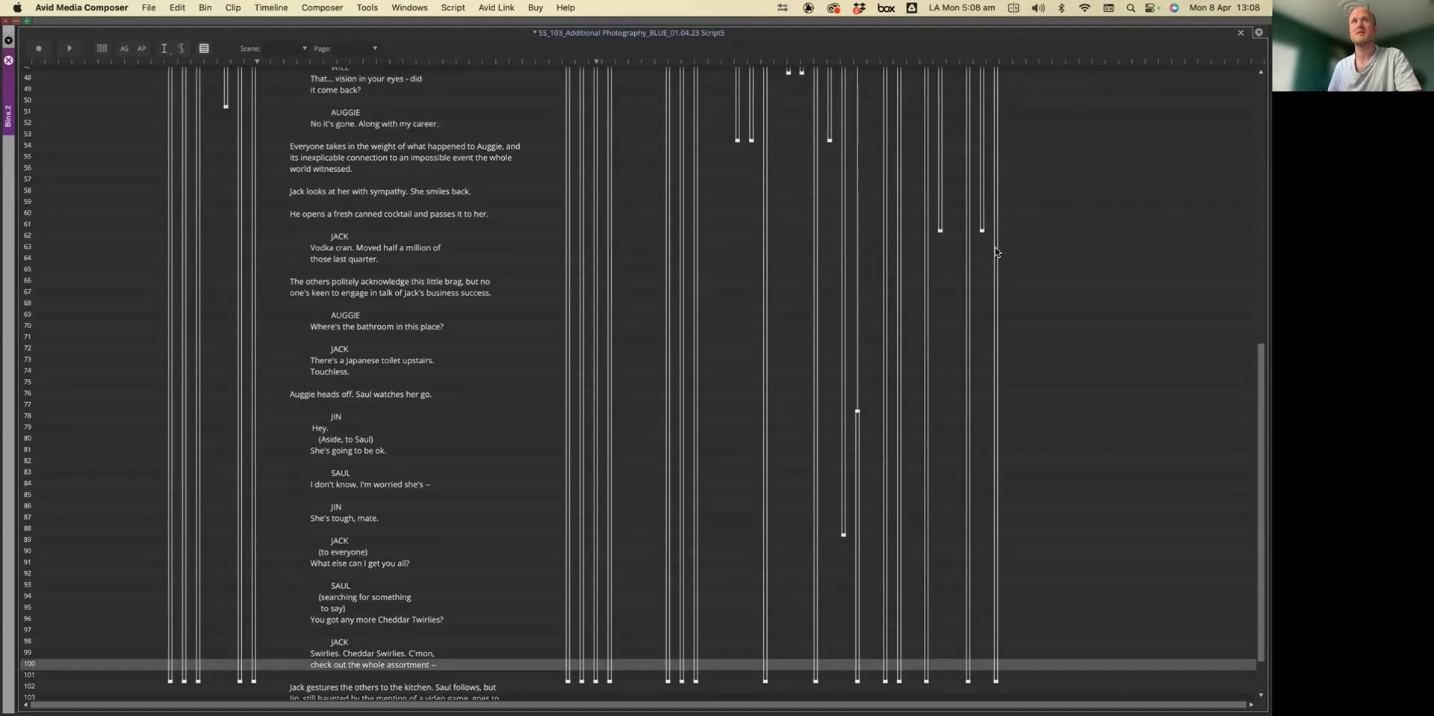
scroll(971, 374, up, 10)
drag(954, 466, 349, 382)
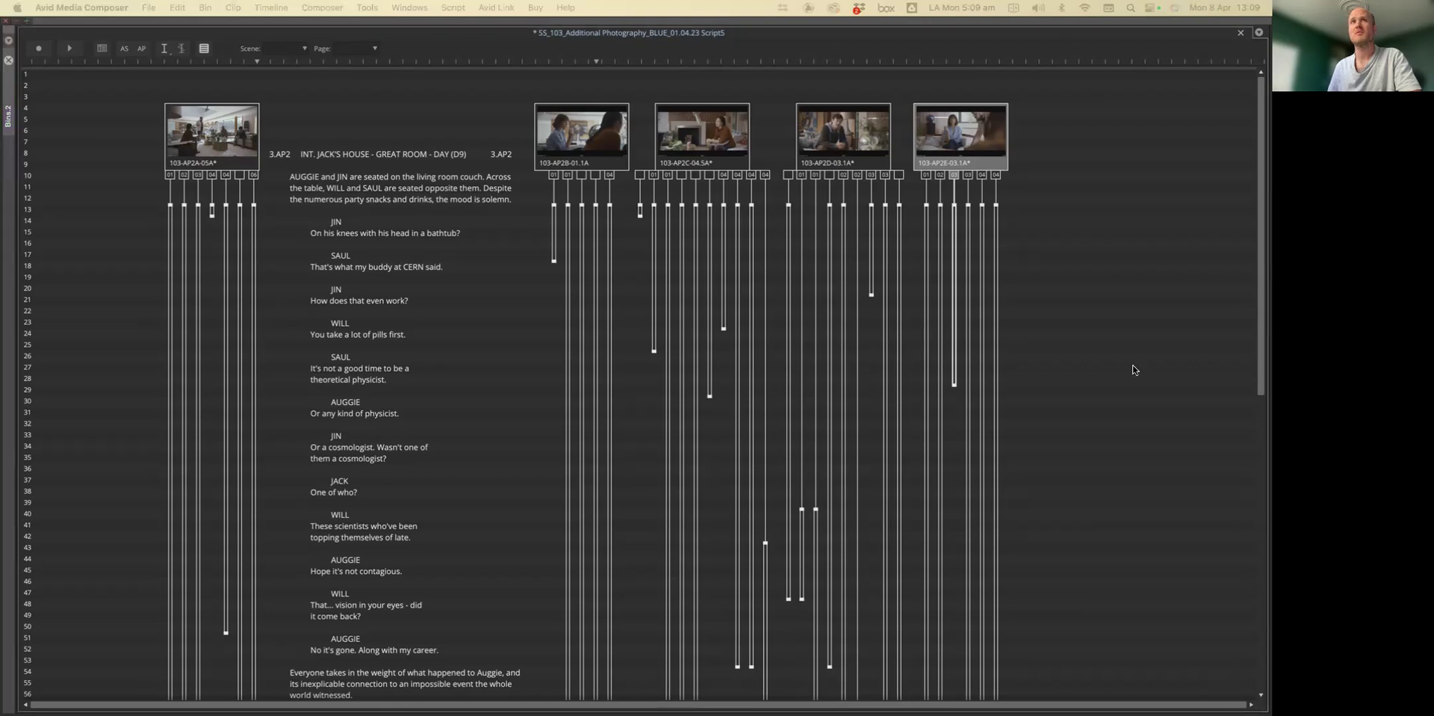
Step: Move the start of take 103-AP2E-04.2A*'s coverage line down to line 47, at Will's "That... vision in your eyes", and save the script
click(985, 338)
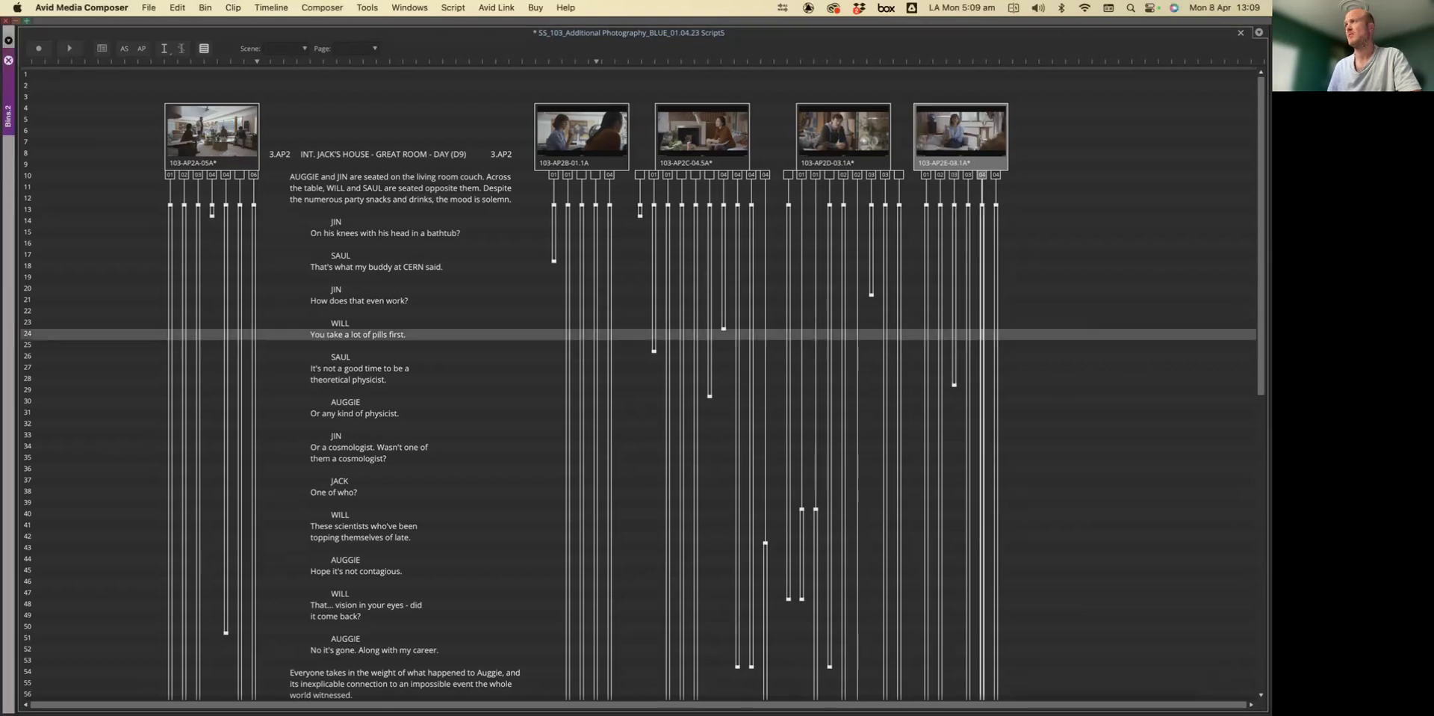
scroll(869, 475, down, 10)
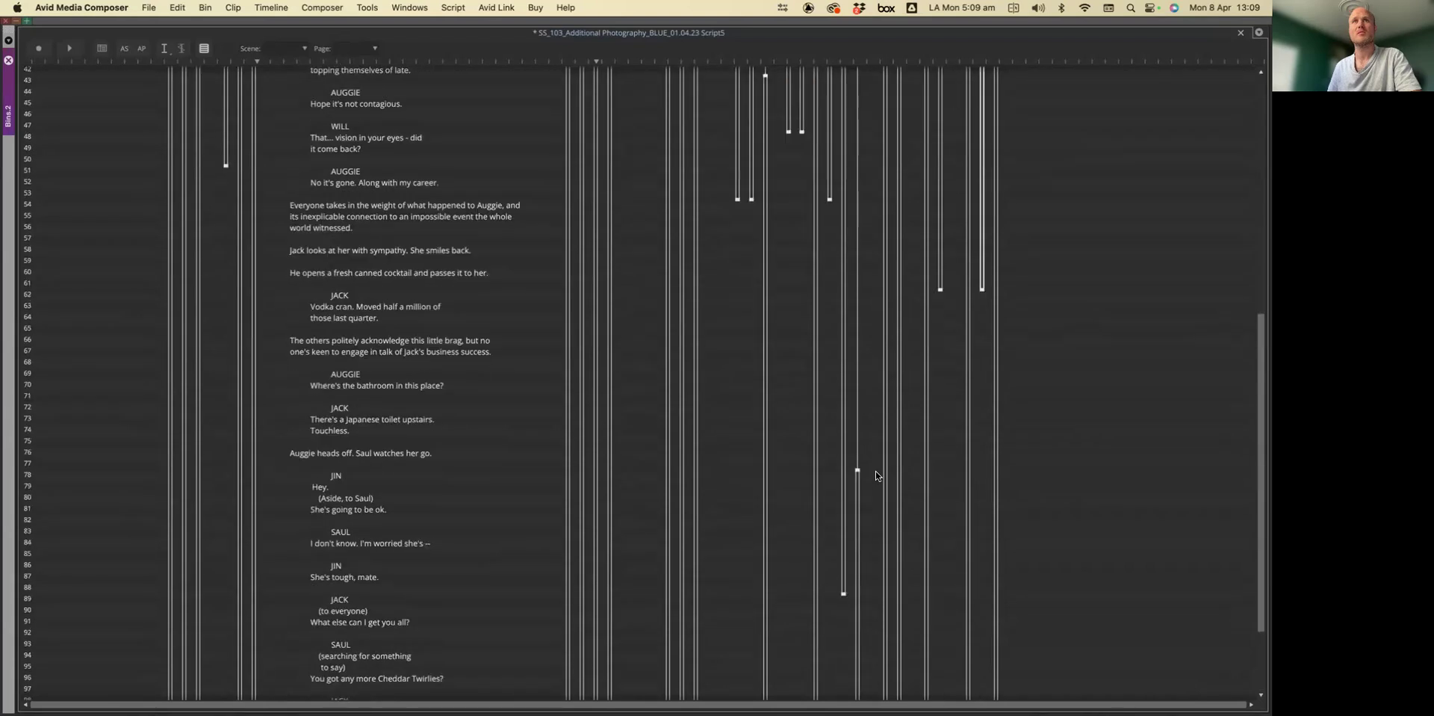
scroll(983, 333, up, 6)
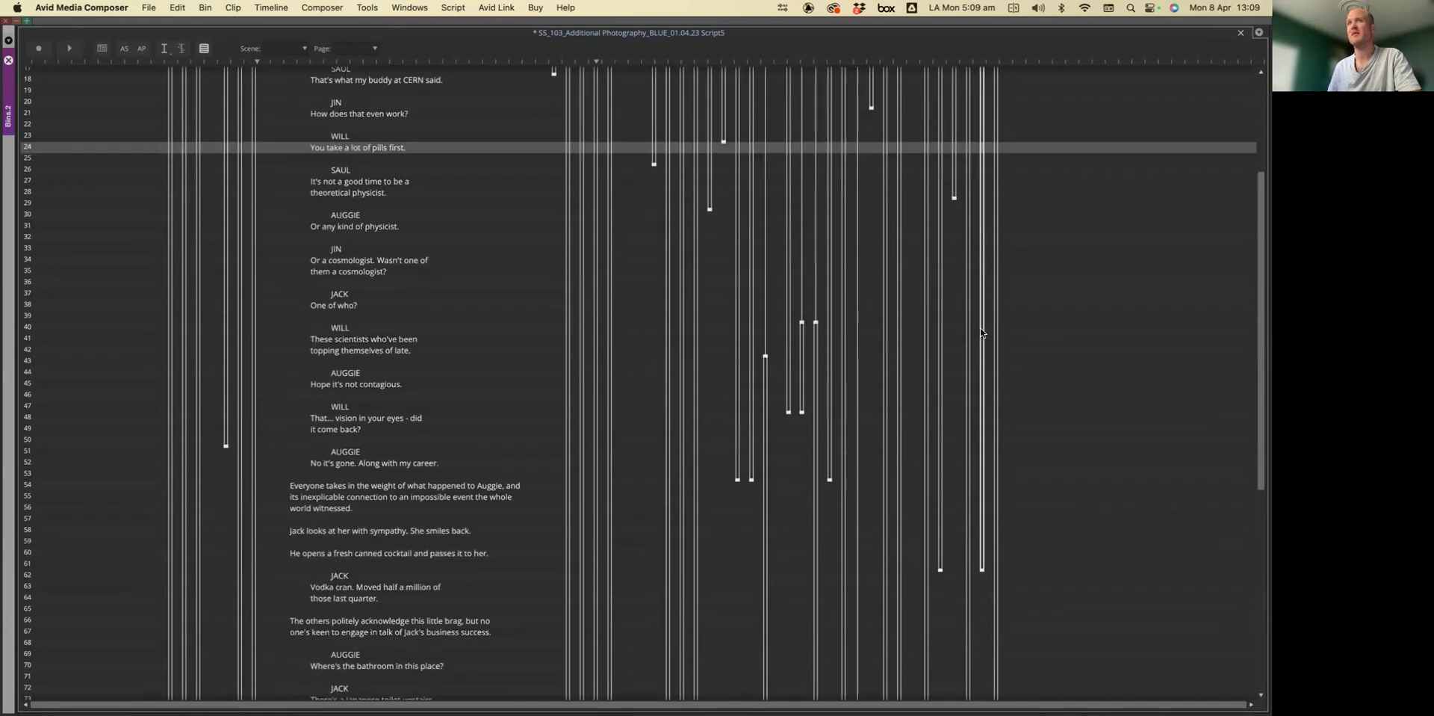
click(994, 229)
scroll(995, 224, up, 4)
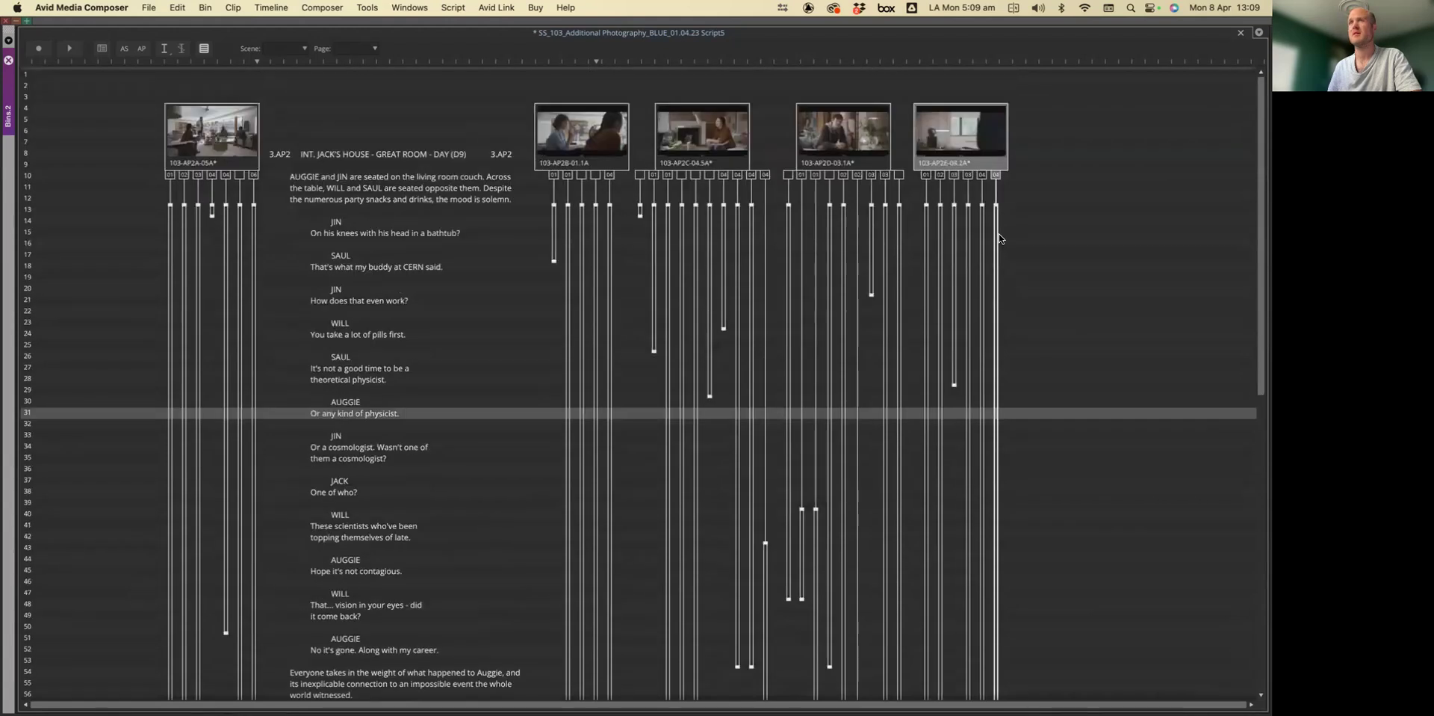
drag(996, 214, 367, 600)
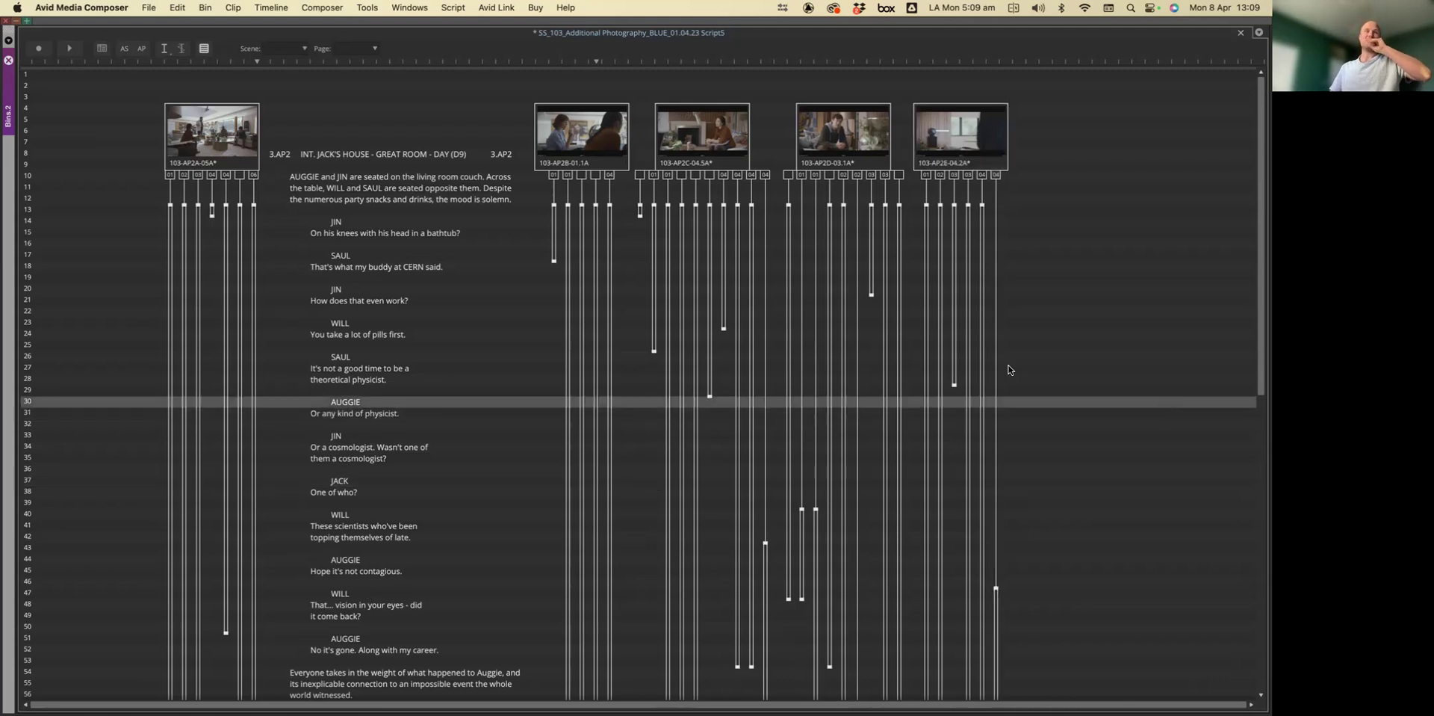
key(super+s)
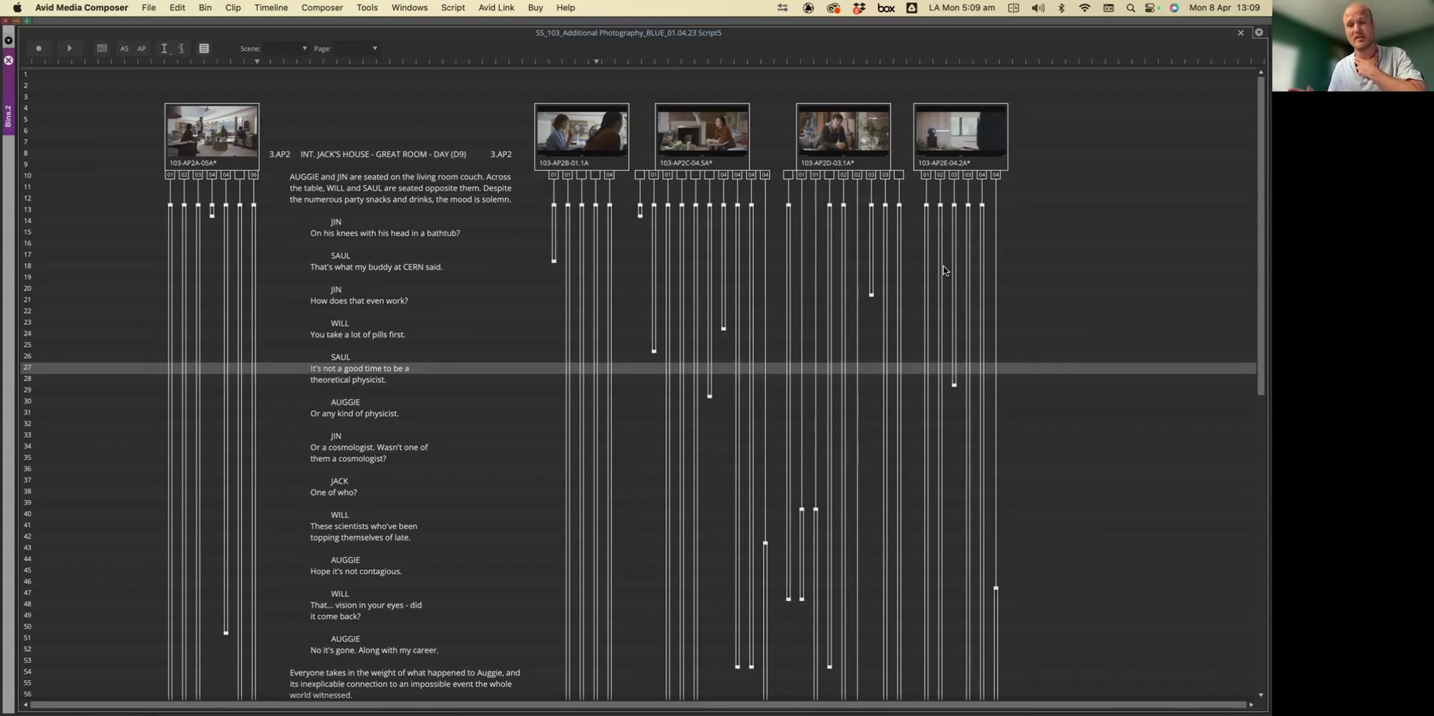
Step: Select every take of all five slates across lines 13 to 101 and open the ScriptSync settings for them
drag(140, 217, 1049, 611)
drag(1053, 625, 1055, 624)
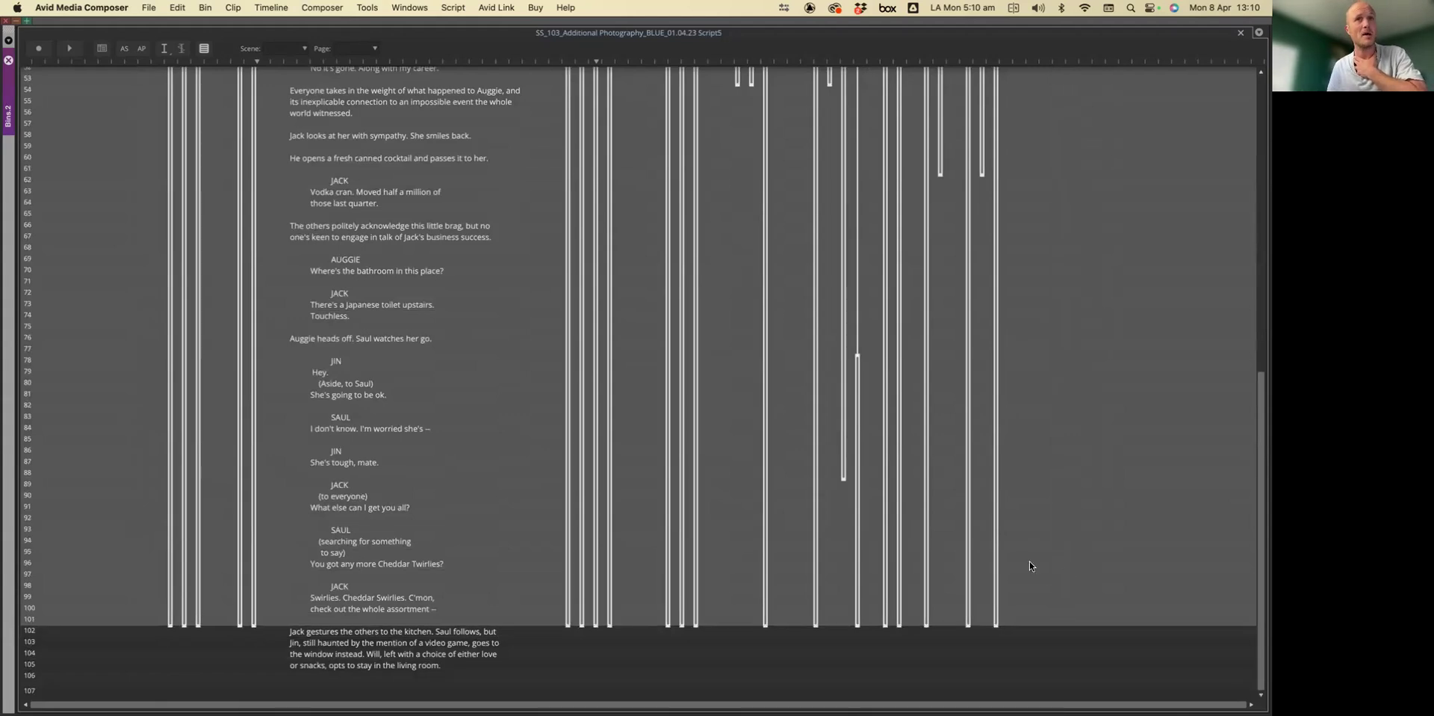
scroll(1030, 565, up, 3)
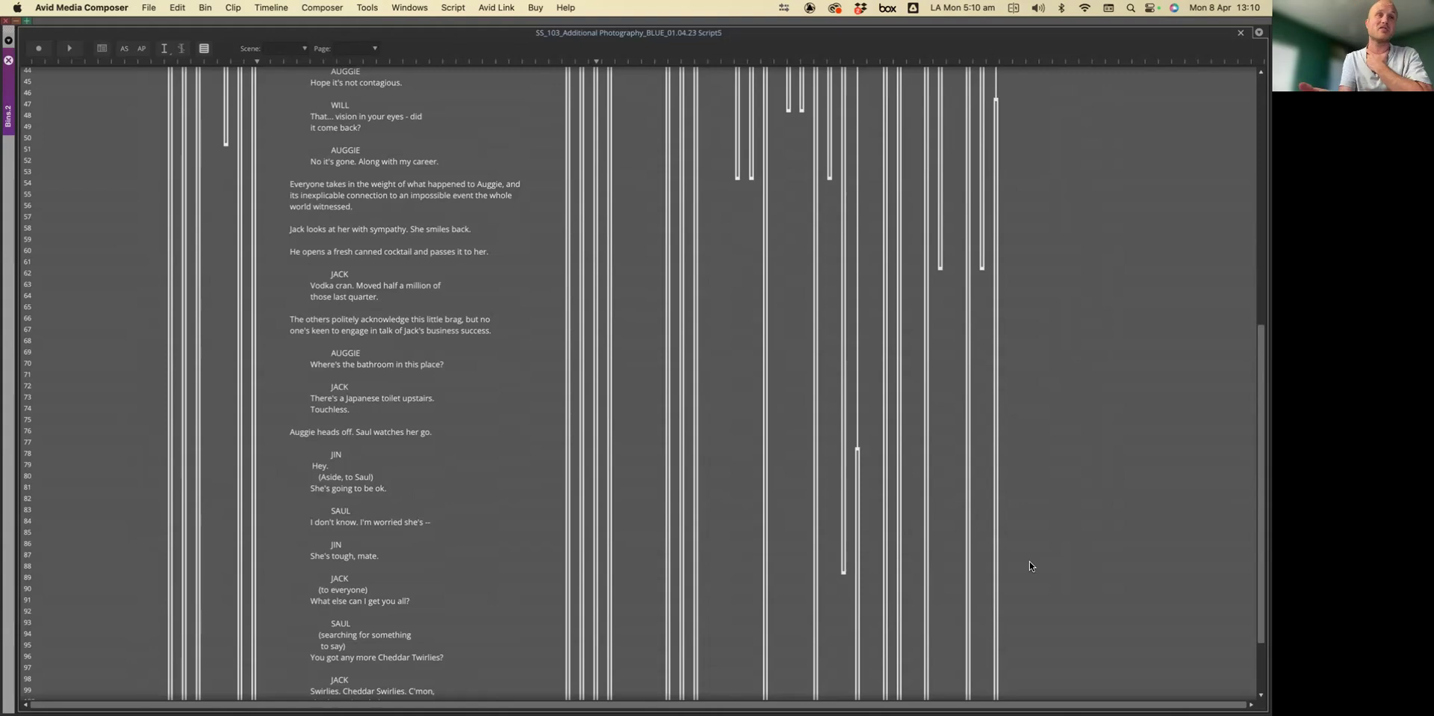
scroll(1030, 566, up, 10)
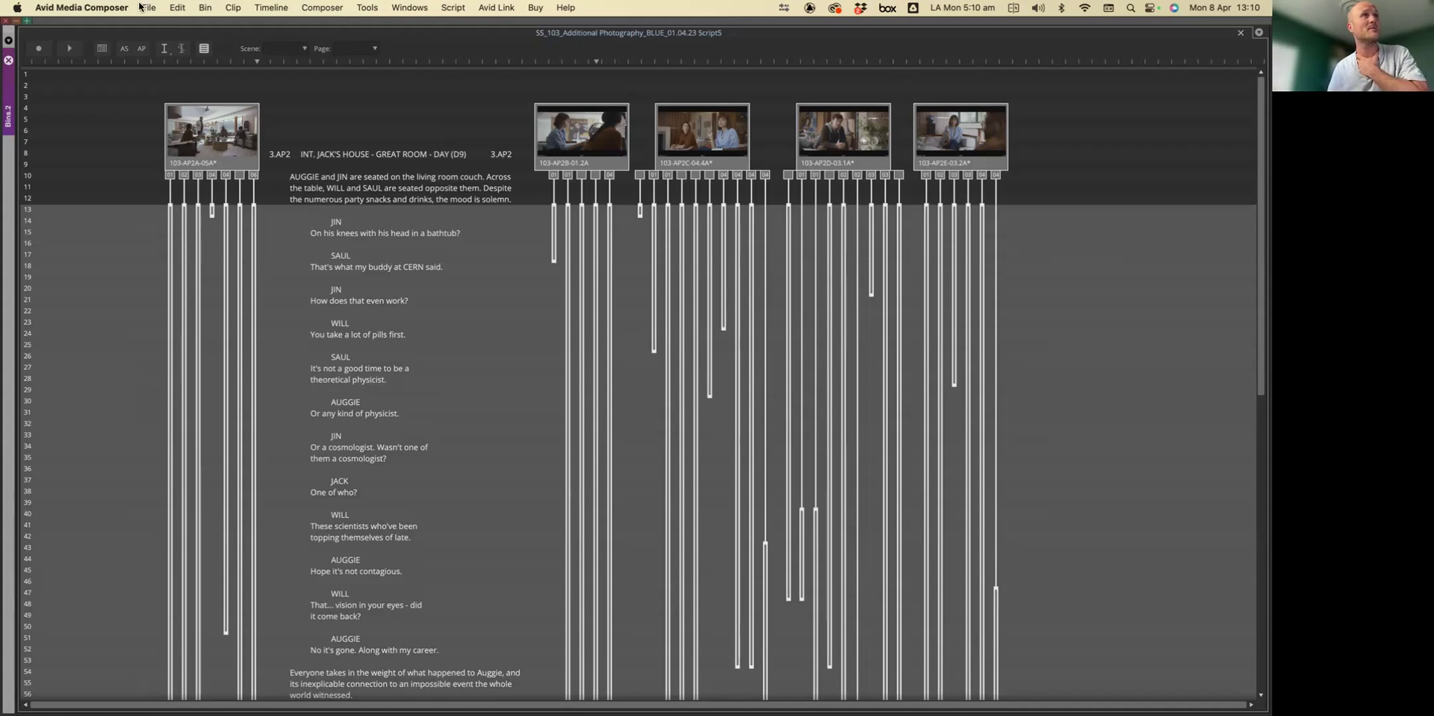
click(451, 9)
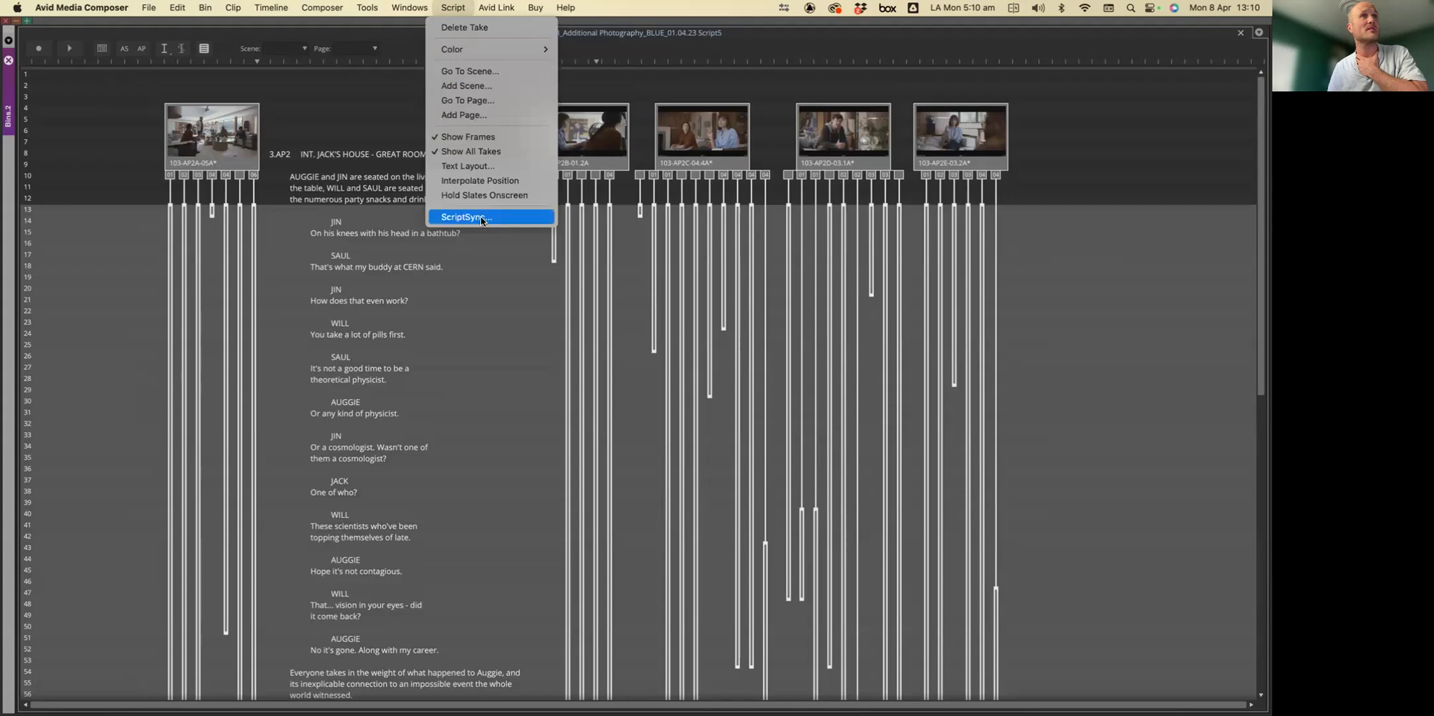
click(486, 219)
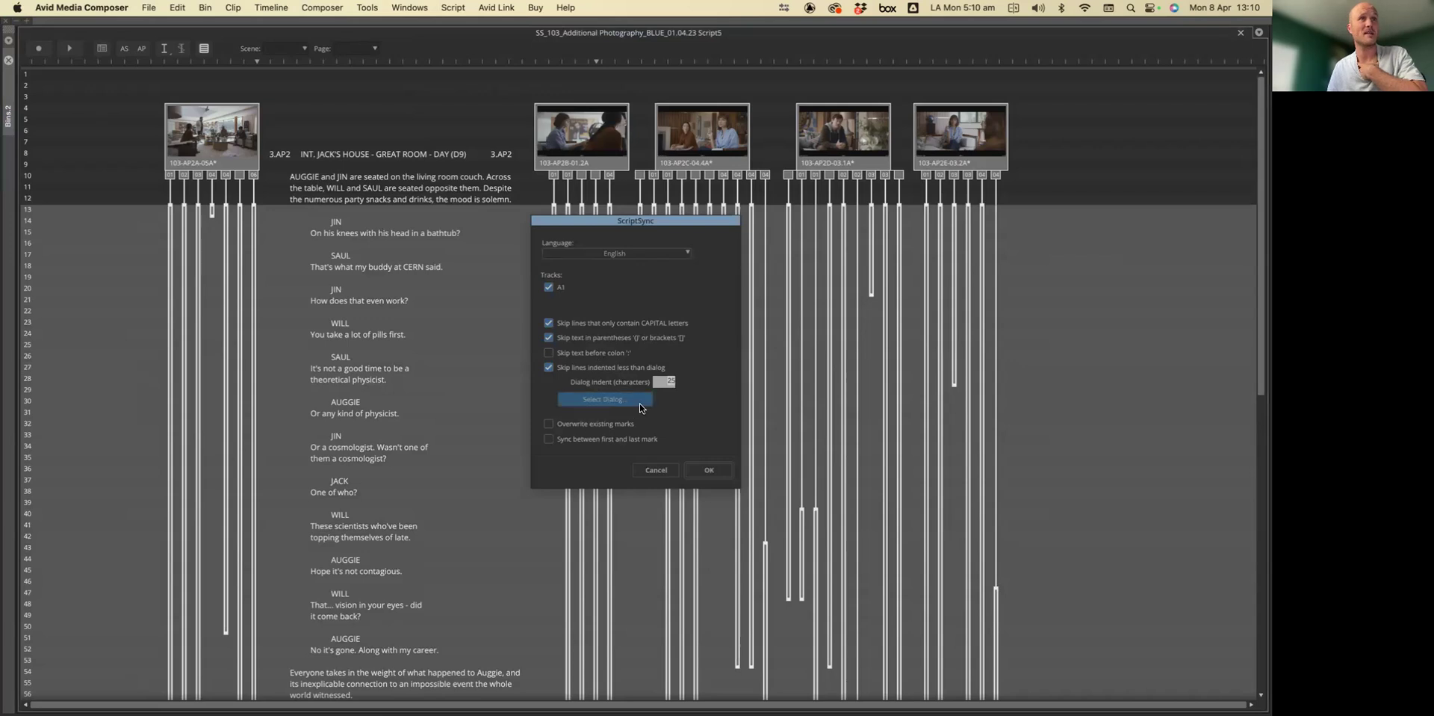
Step: Set the ScriptSync dialog indent from the sample dialogue line "How does that even work?"
click(640, 400)
click(523, 394)
click(523, 423)
scroll(522, 418, down, 3)
click(520, 396)
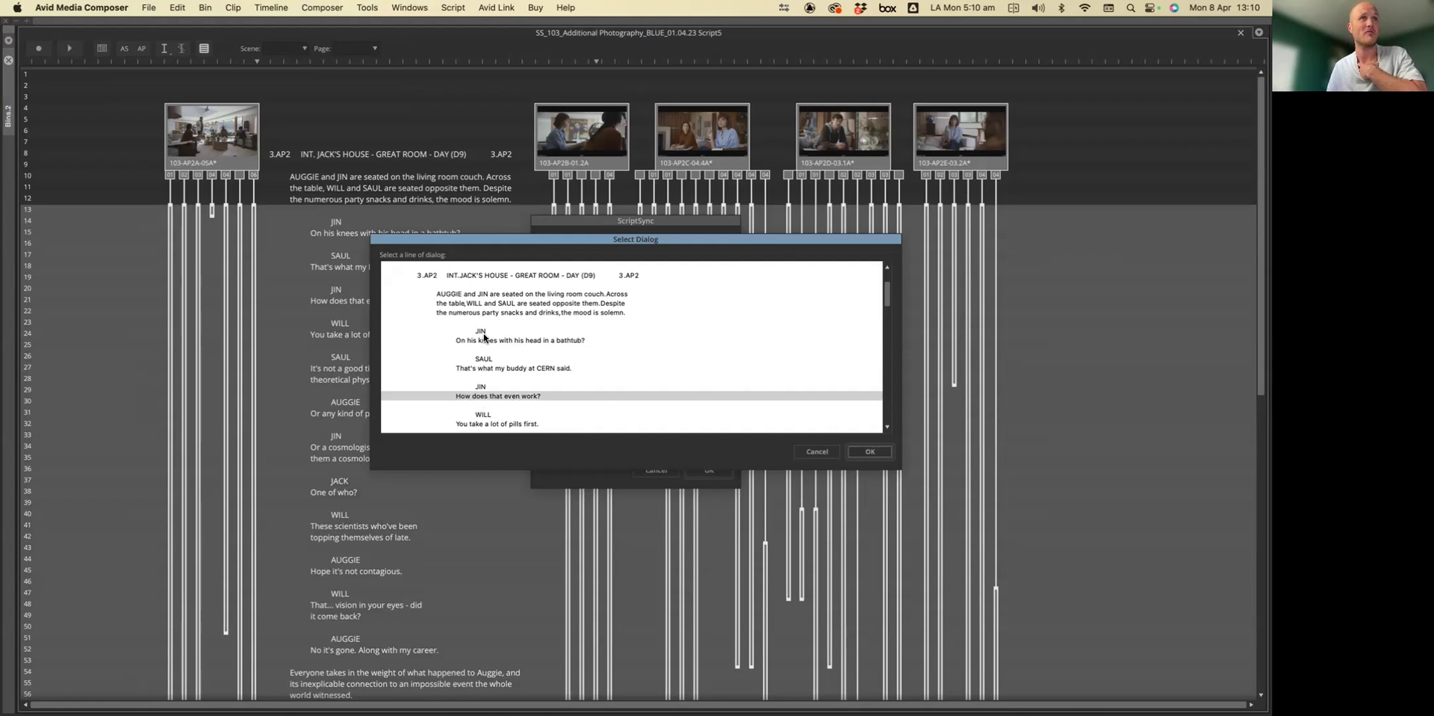
click(867, 453)
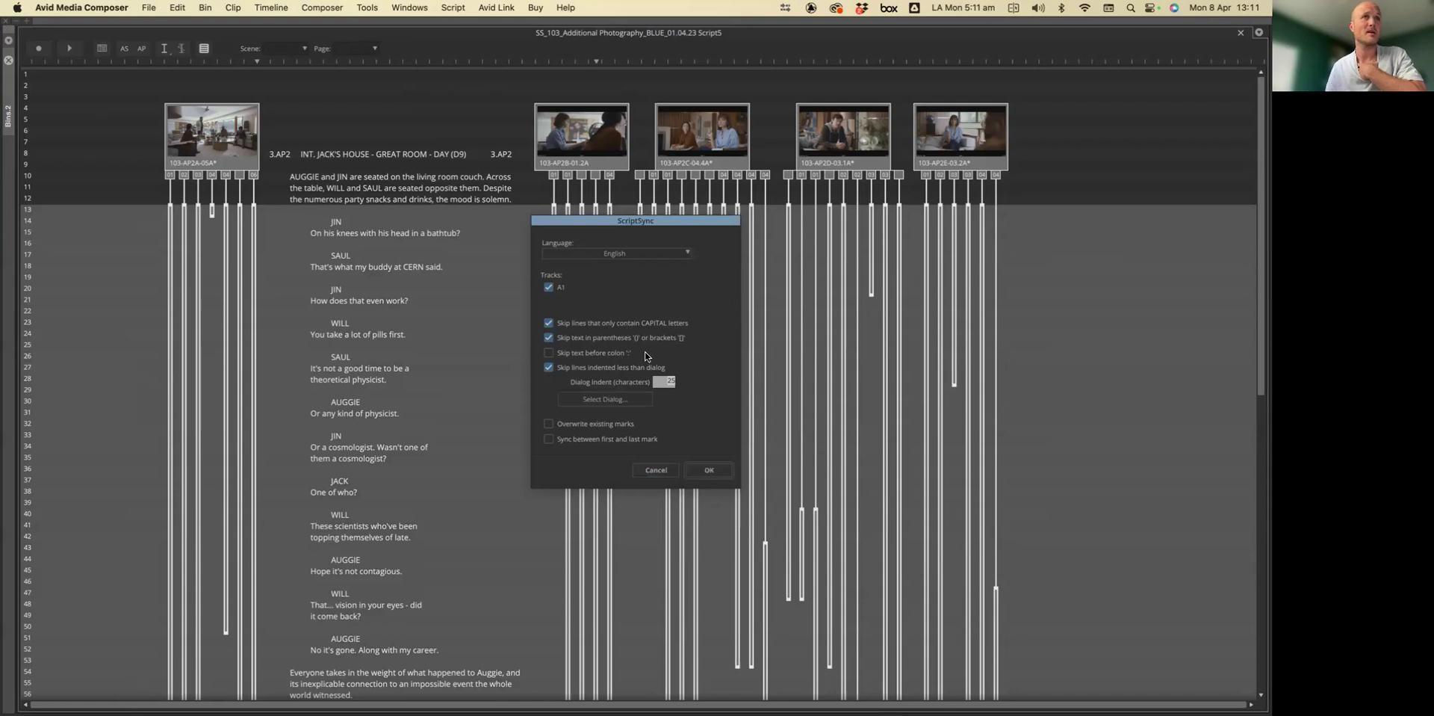
Step: Run ScriptSync in English on track A1 for the selected takes, continuing past filtered-text errors, and clear the selection
click(710, 476)
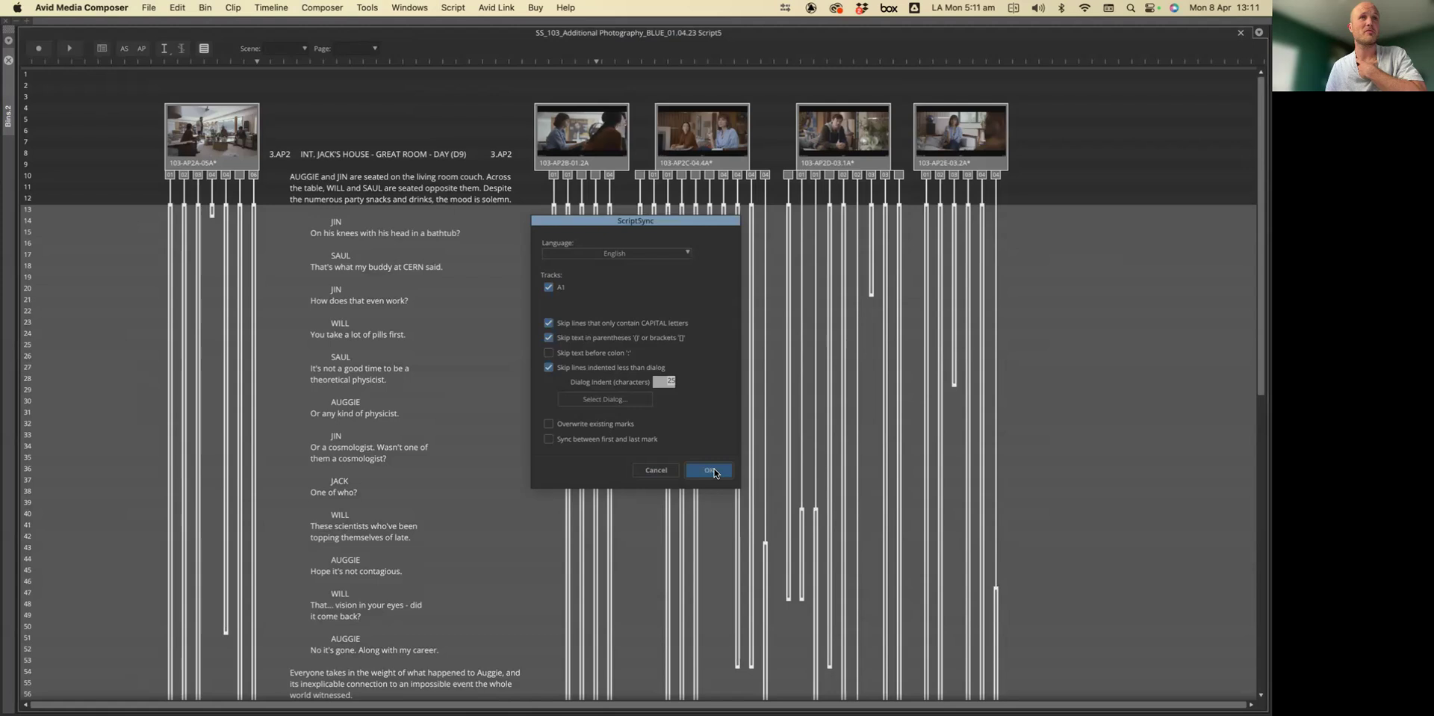
click(709, 476)
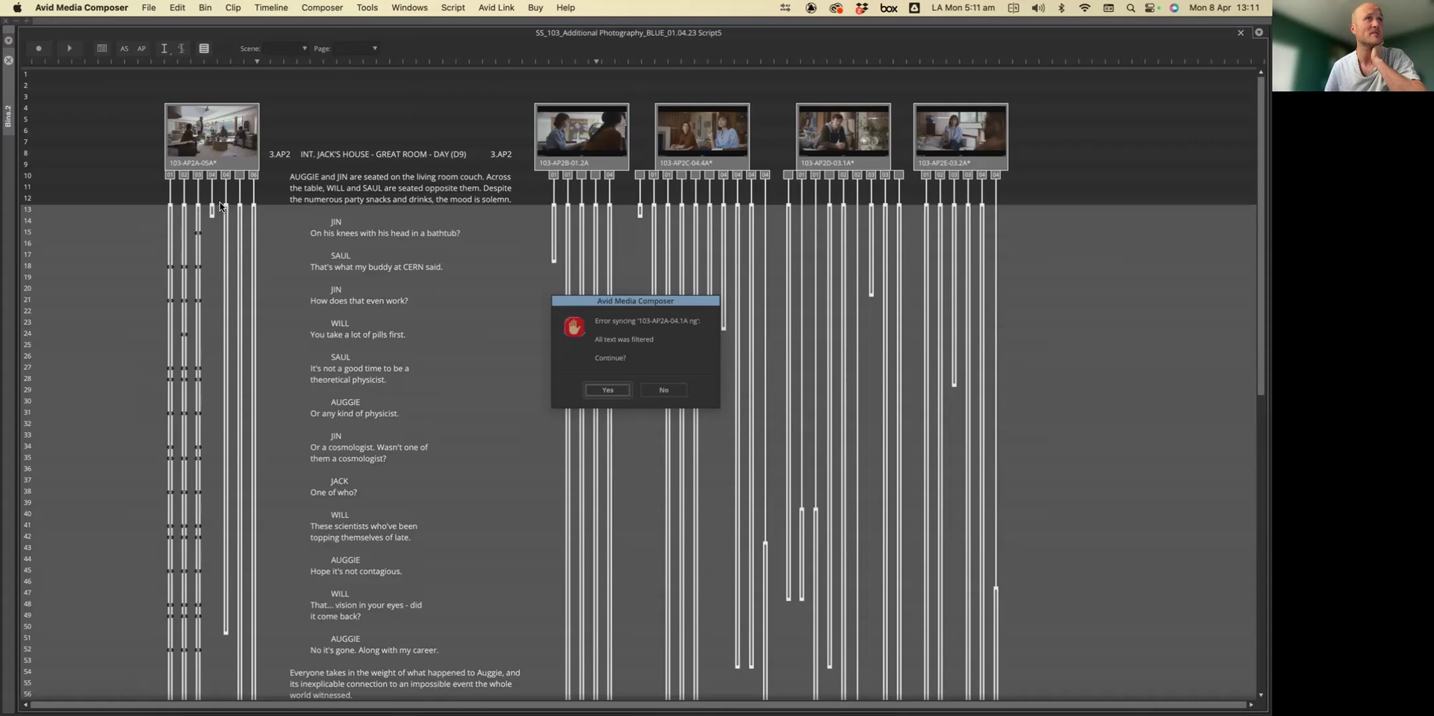
click(613, 390)
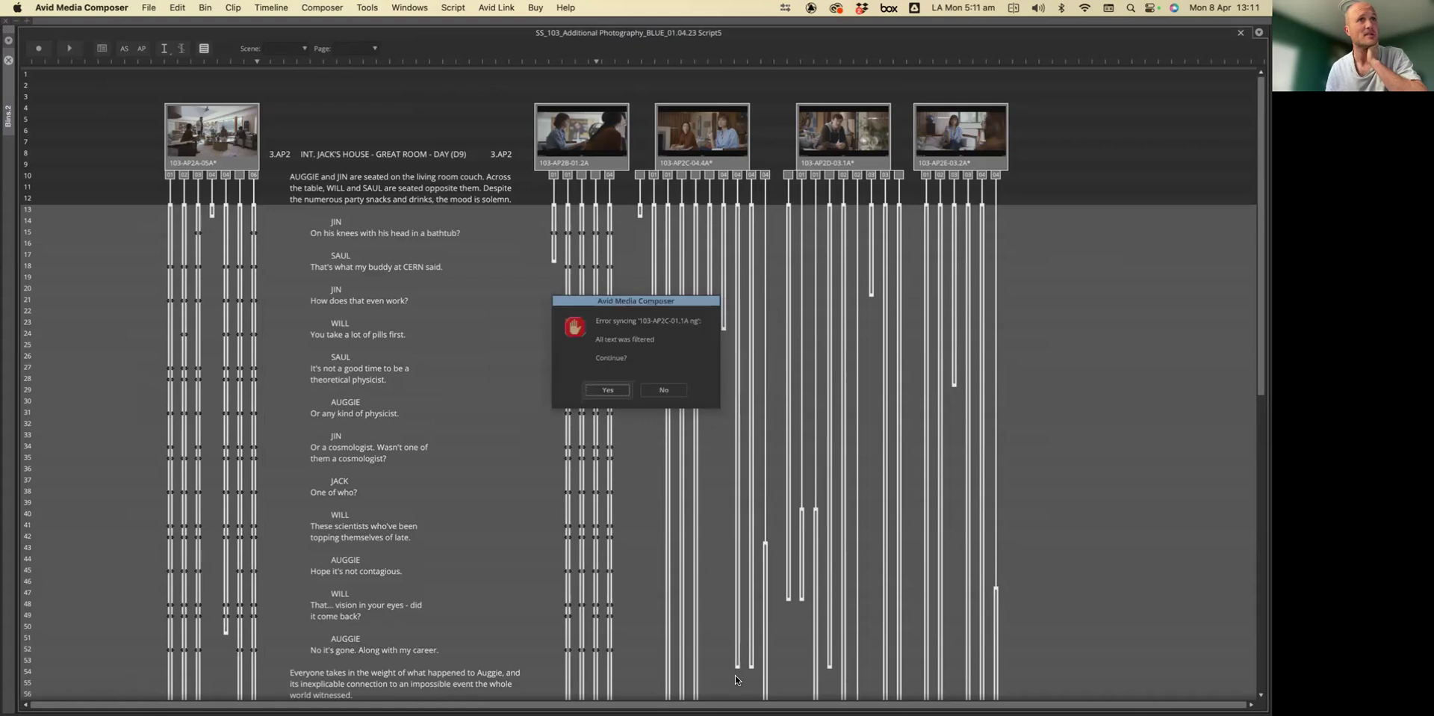
key(Return)
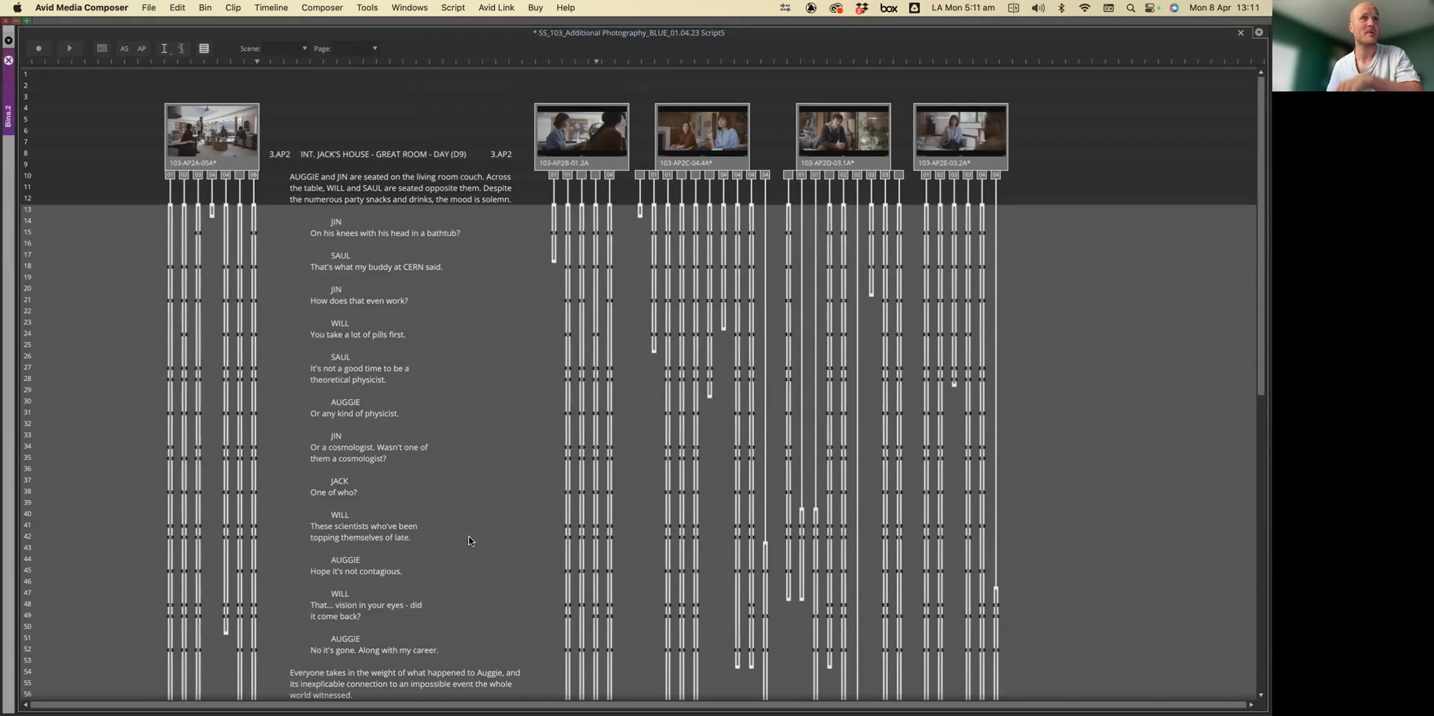
click(430, 469)
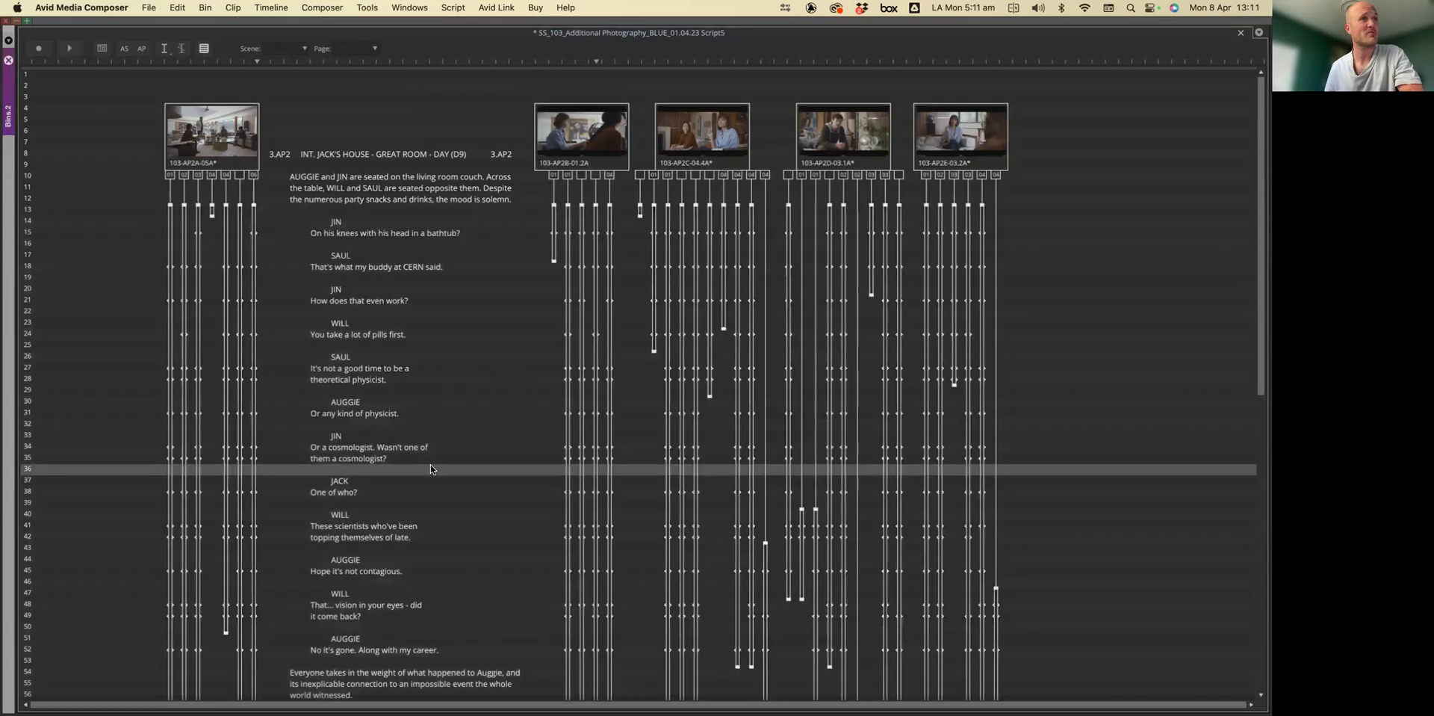
click(278, 449)
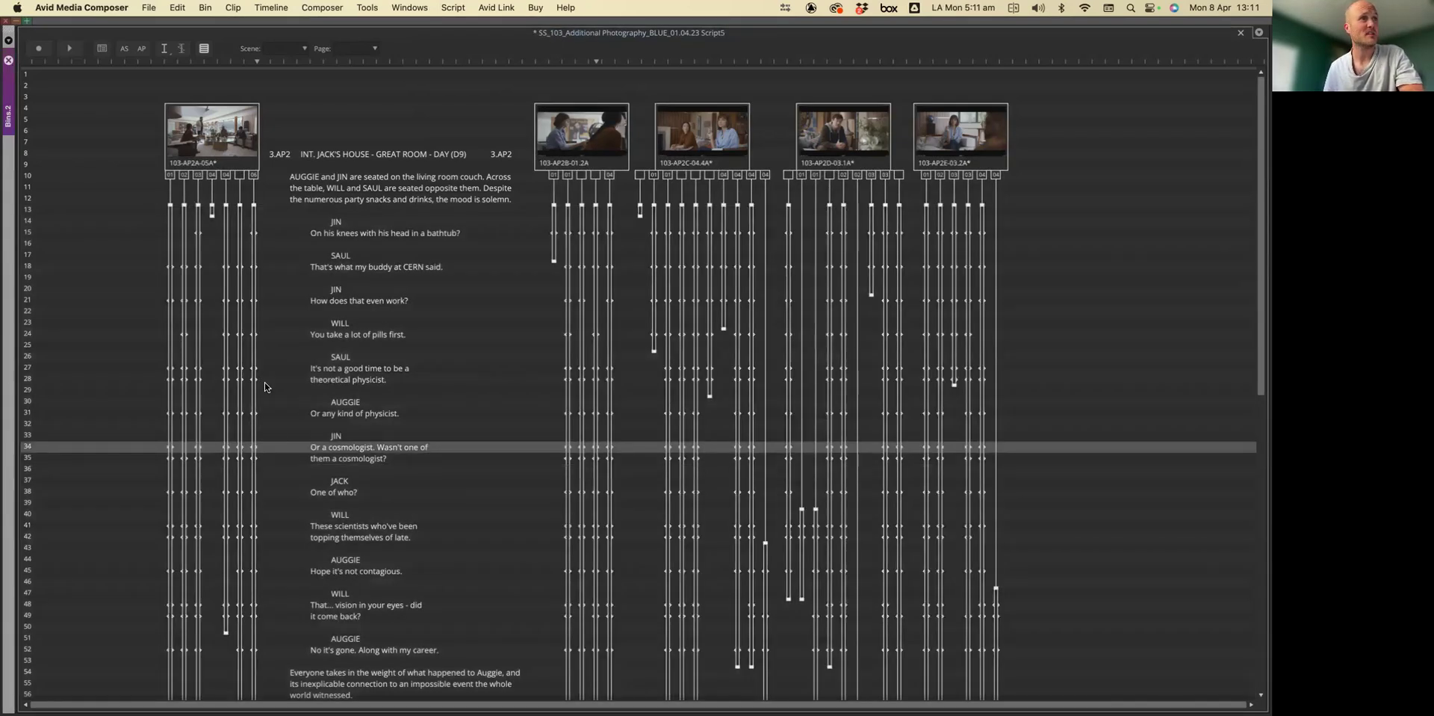
Step: Play the 103-AP2A takes from their sync marks at Auggie's "Or any kind of physicist." to compare the performances
click(169, 413)
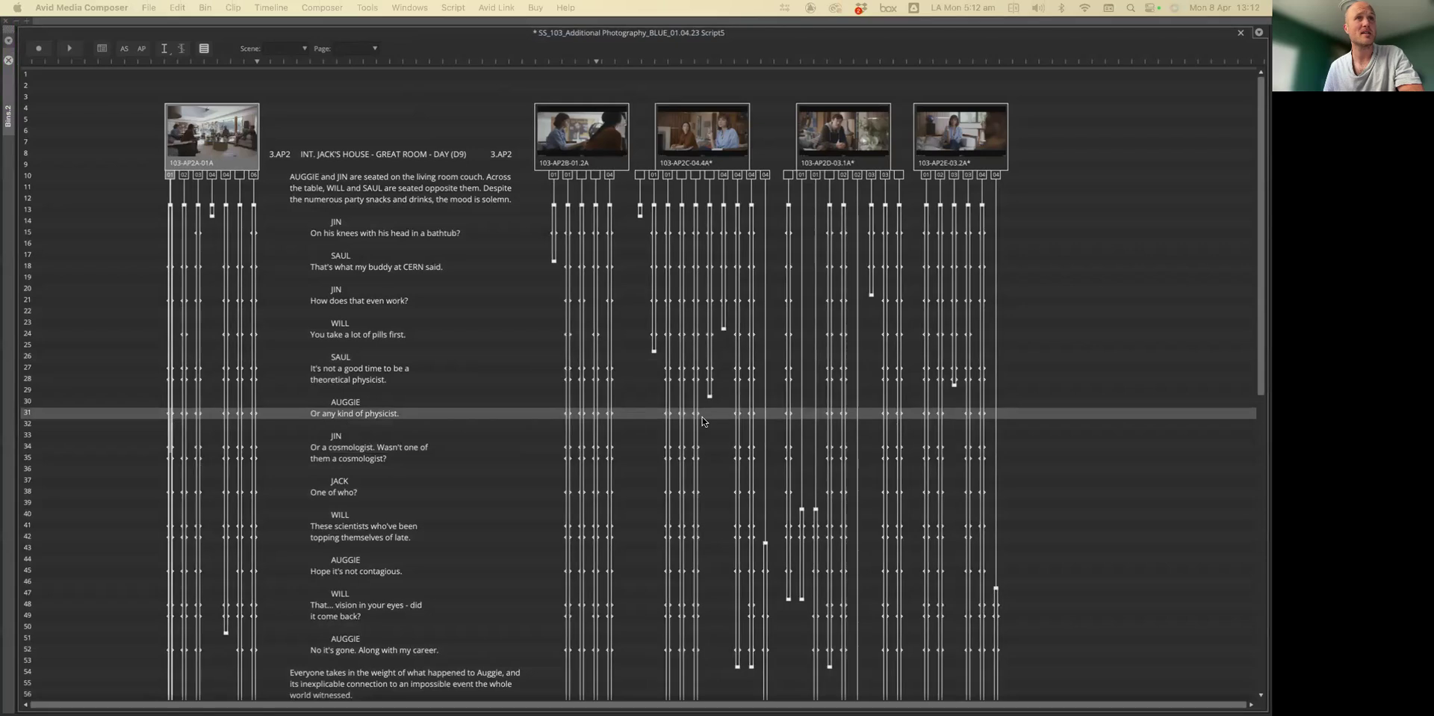
click(184, 415)
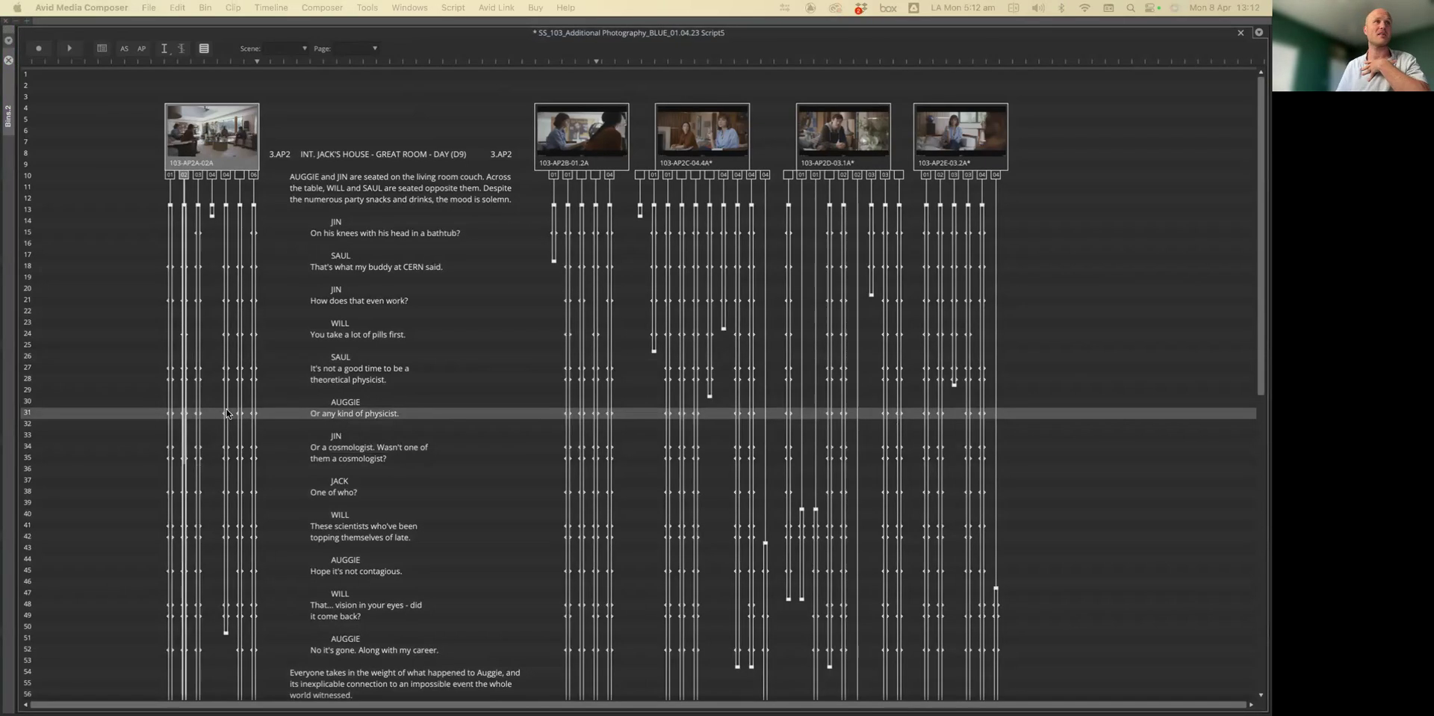
scroll(667, 489, down, 10)
scroll(437, 339, up, 10)
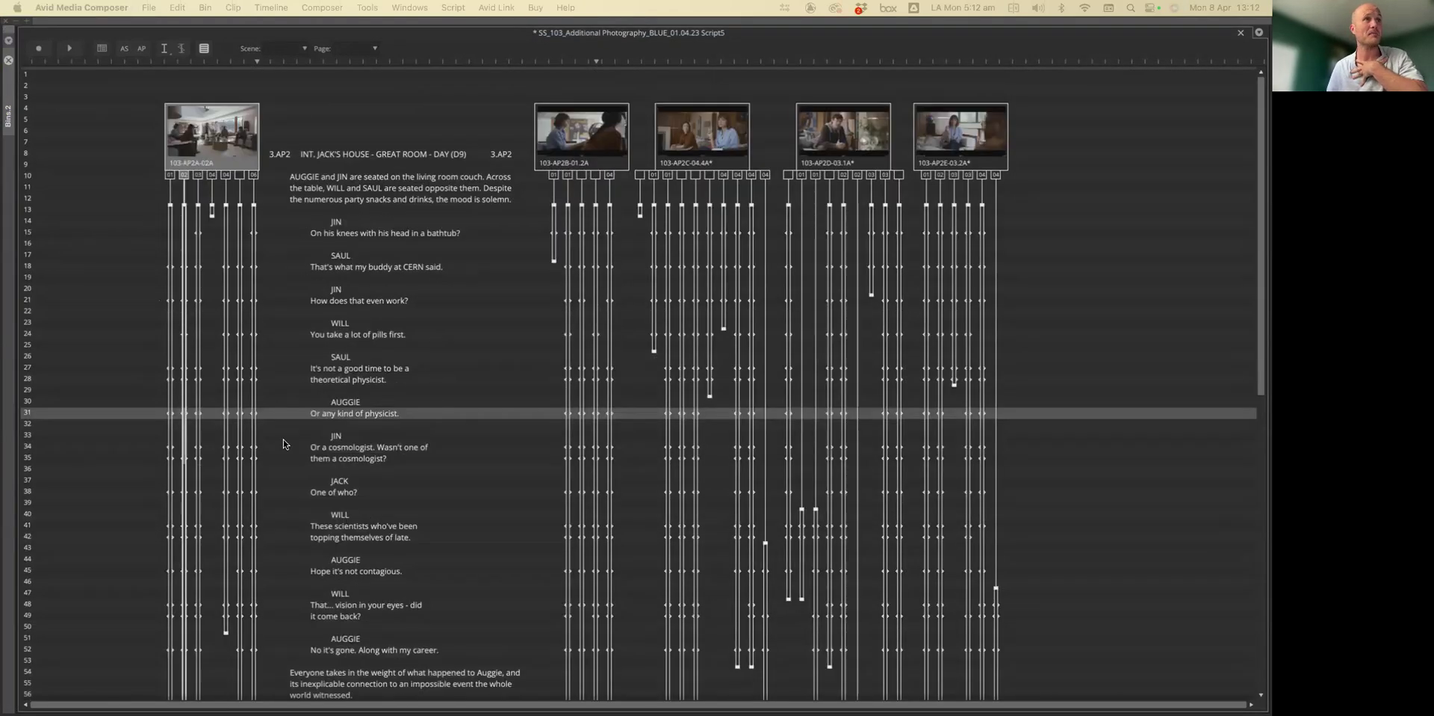
click(254, 413)
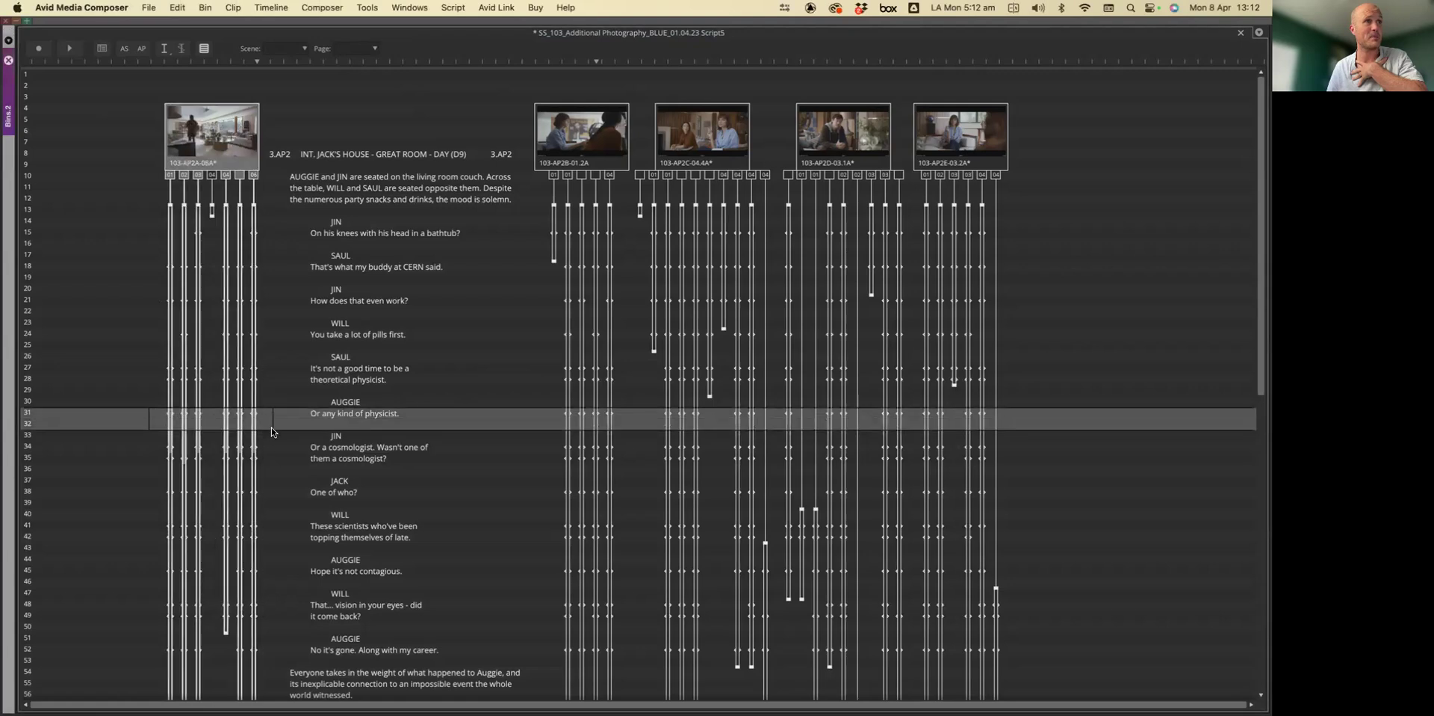
key(space)
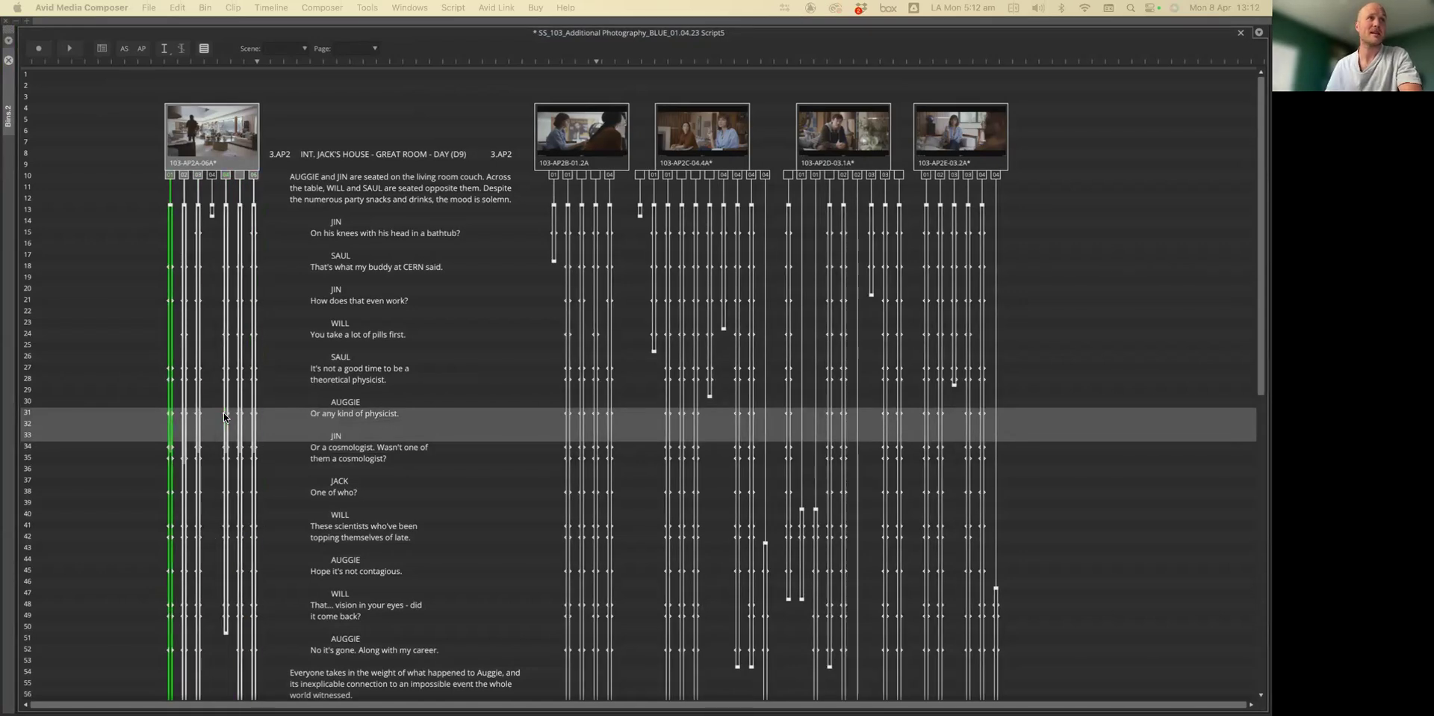
click(410, 503)
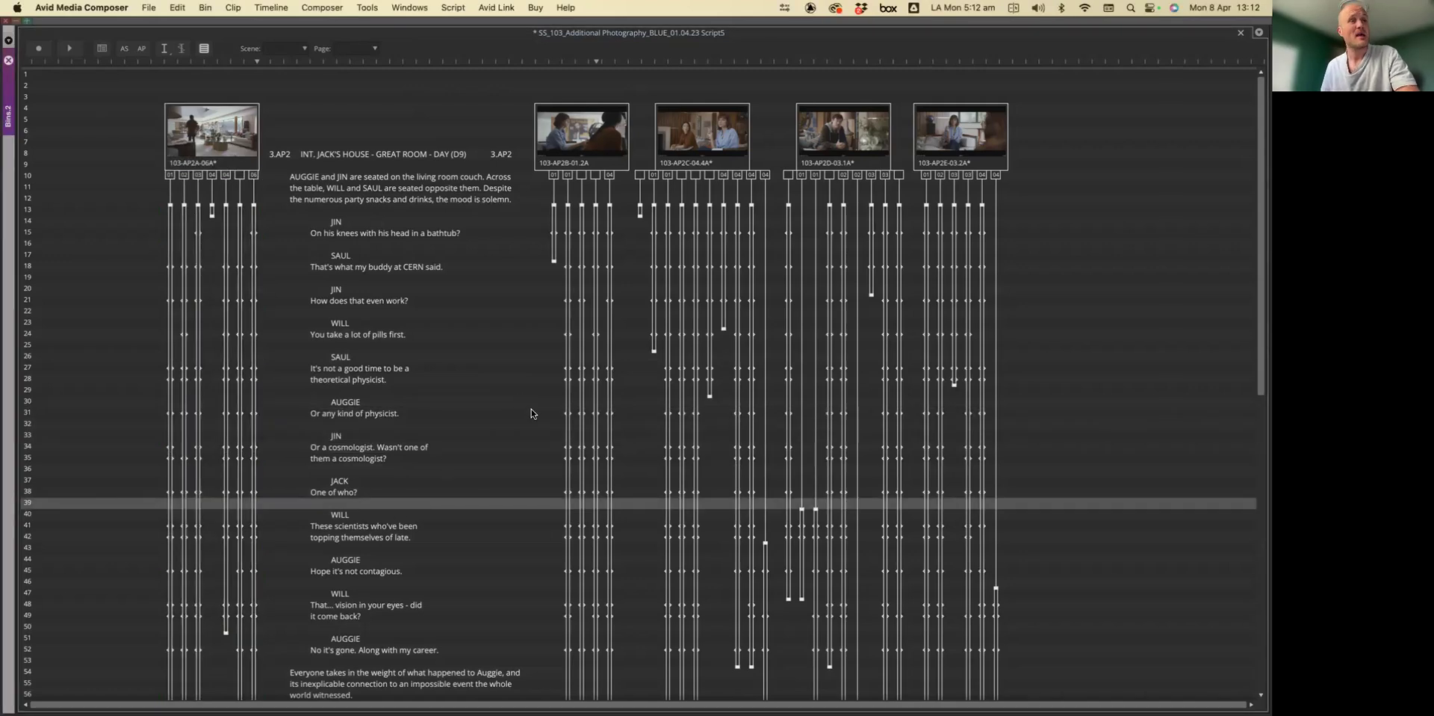
Step: Color the last two 103-AP2B takes yellow over lines 13 to 101
click(569, 311)
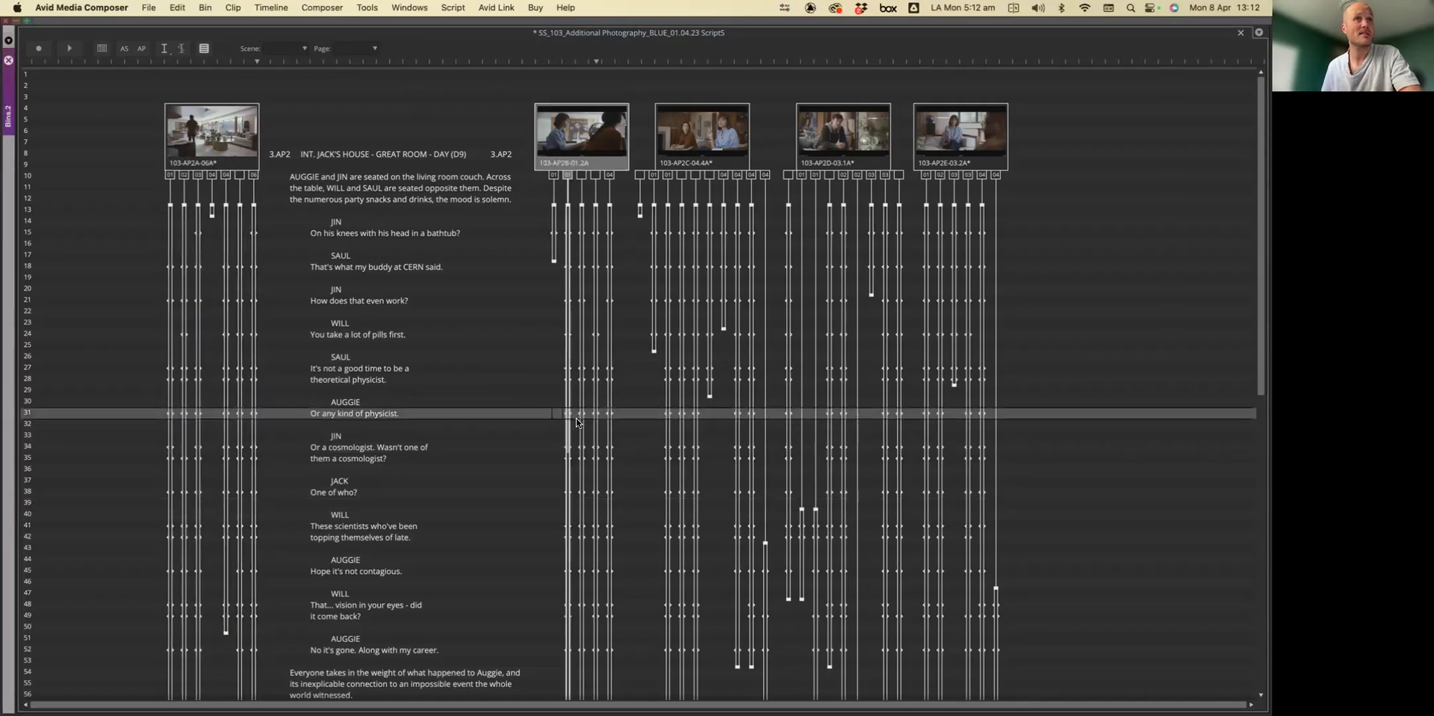
drag(616, 212, 611, 714)
right_click(610, 710)
click(595, 680)
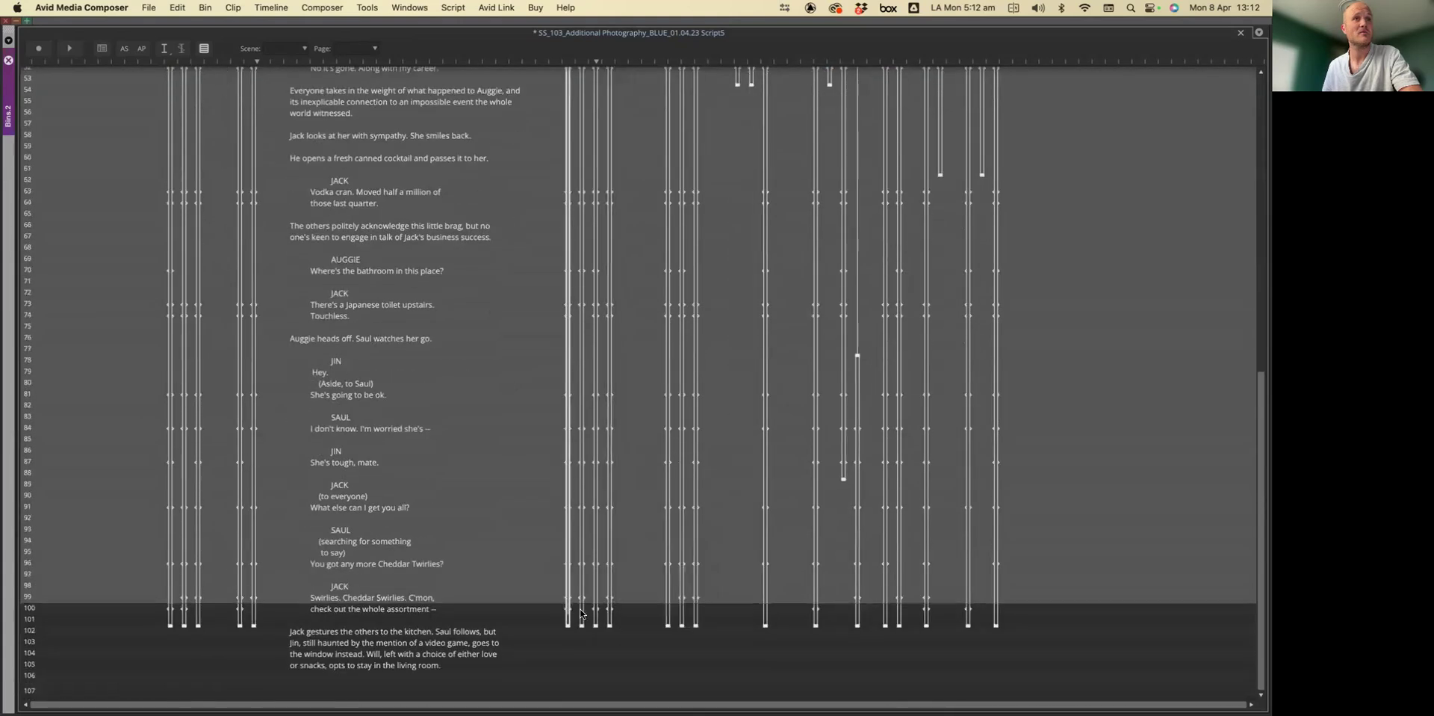
scroll(586, 621, up, 15)
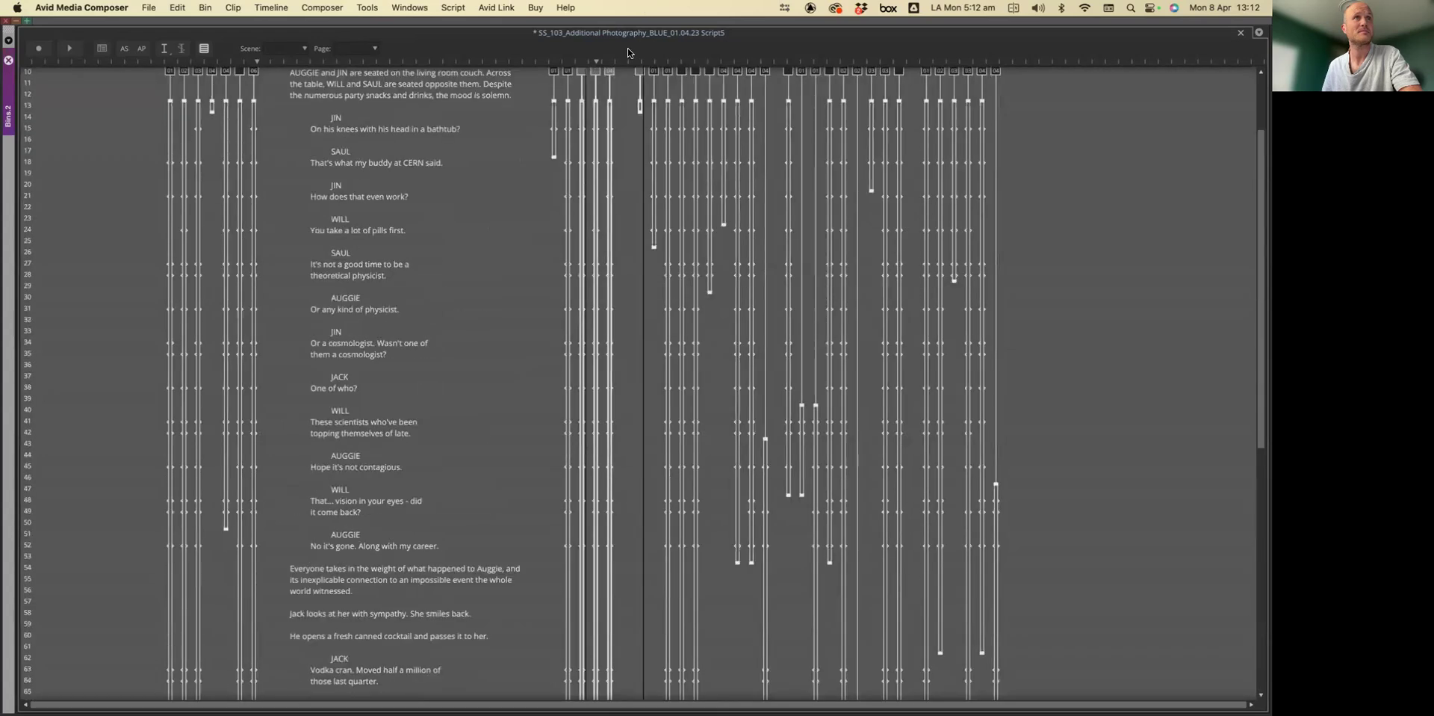
click(605, 226)
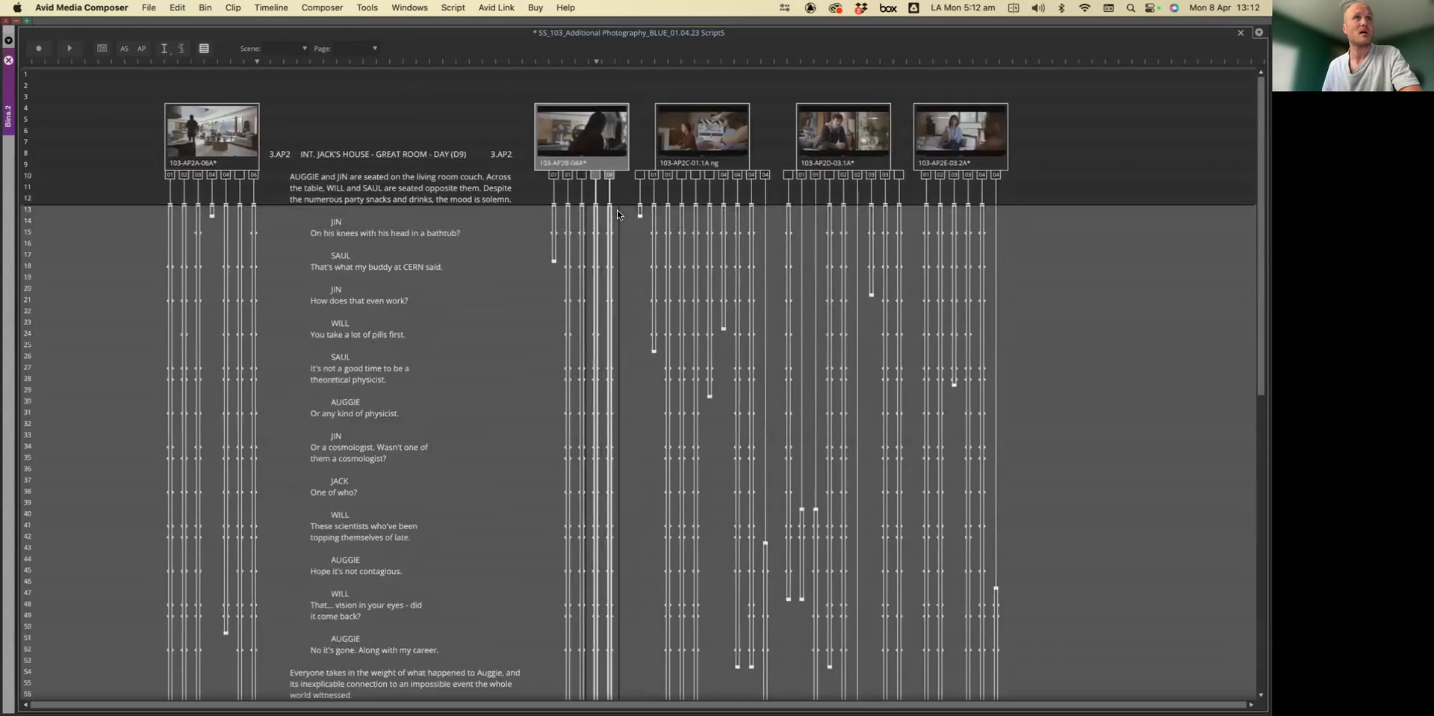
click(164, 48)
click(211, 64)
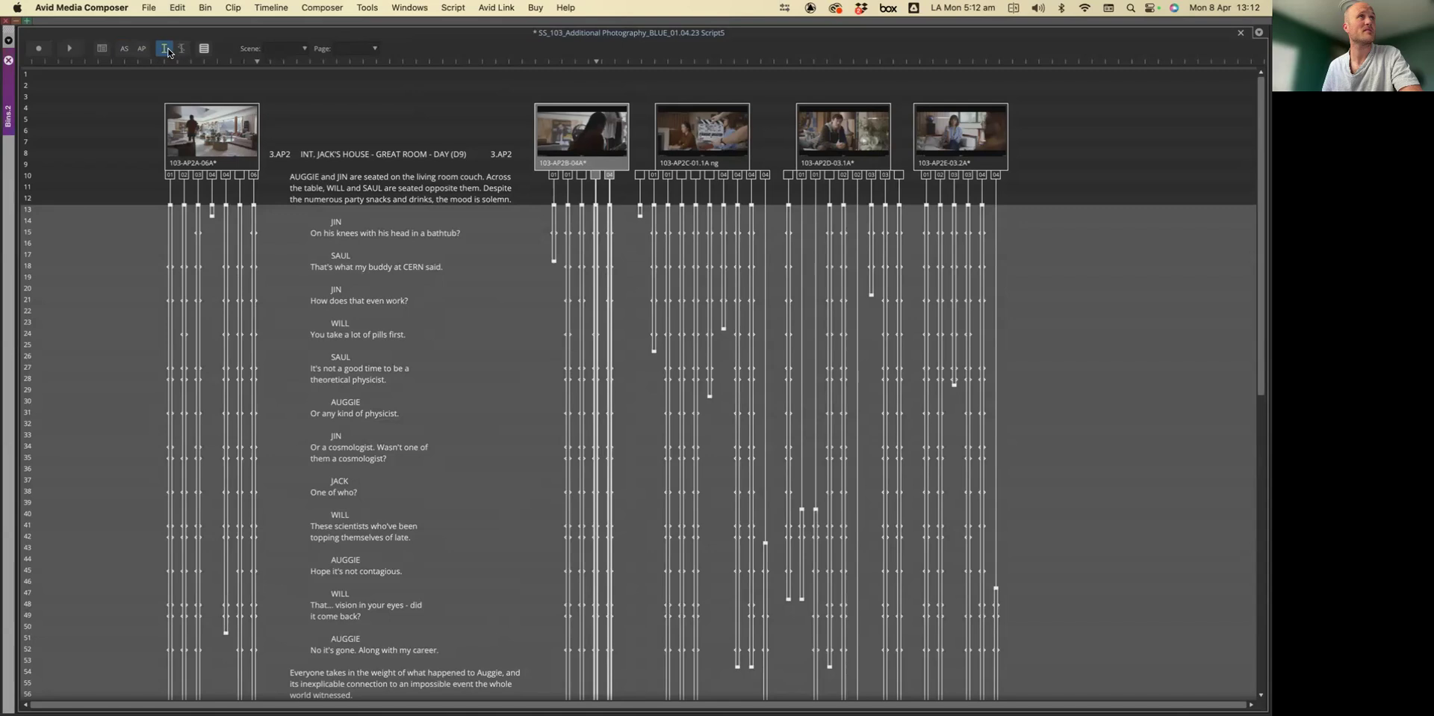
Step: Color the fourth and fifth 103-AP2C takes yellow from line 13 down to line 101
click(755, 213)
click(673, 214)
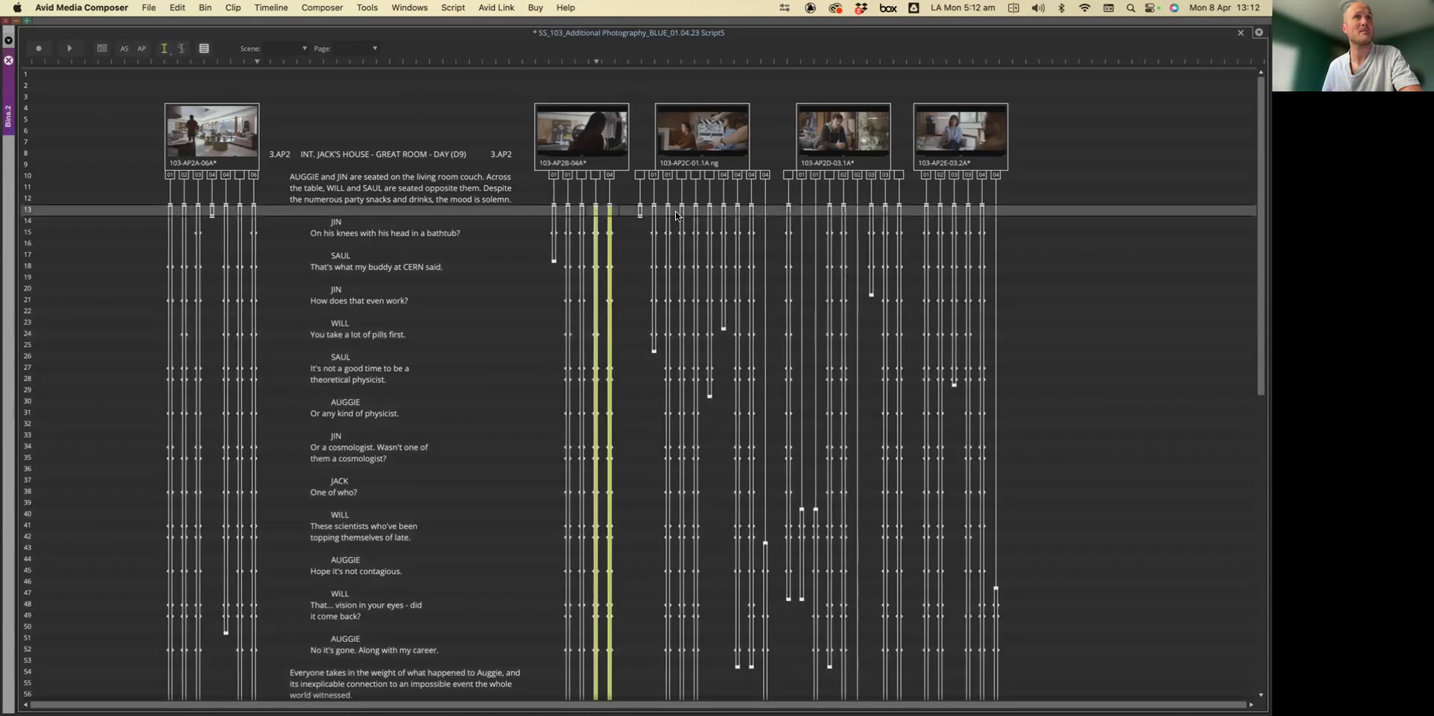
scroll(674, 215, down, 3)
scroll(707, 621, down, 10)
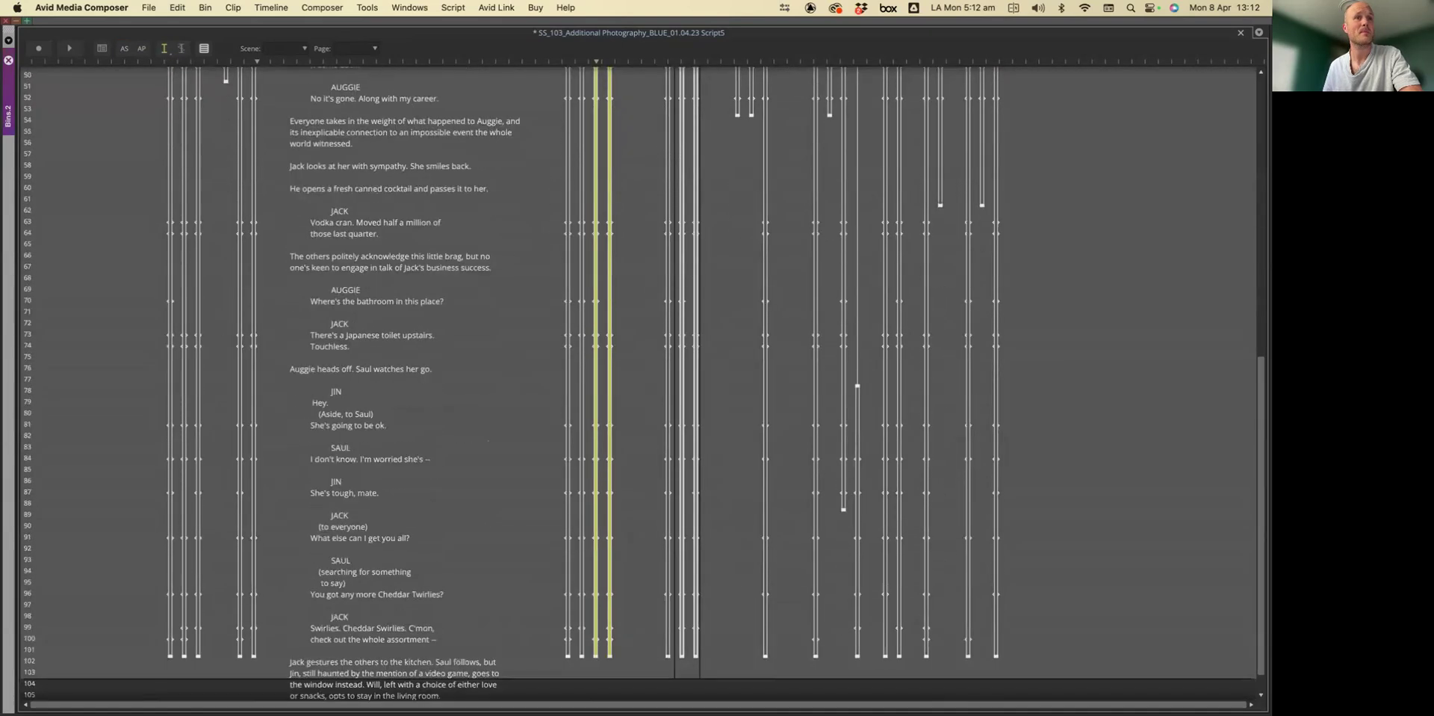
click(706, 621)
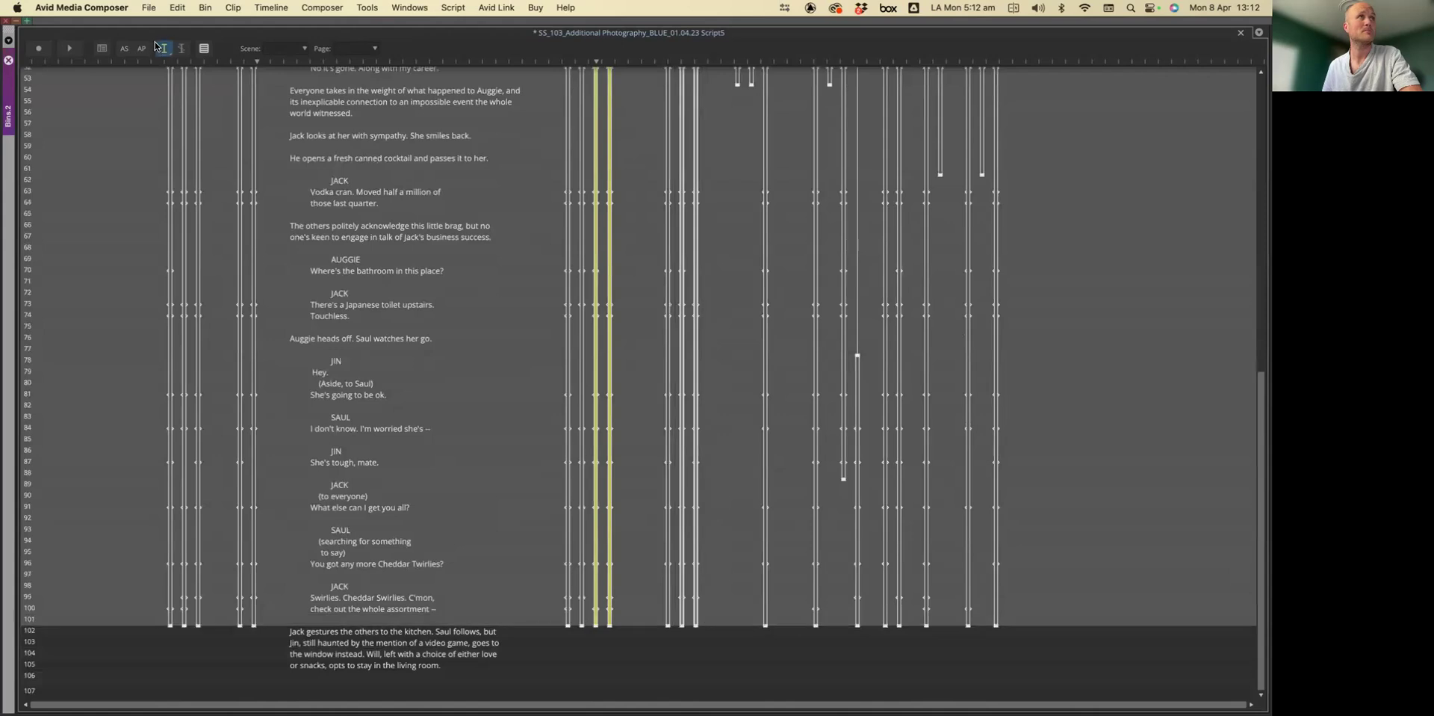
click(435, 274)
scroll(434, 274, up, 3)
scroll(596, 261, up, 15)
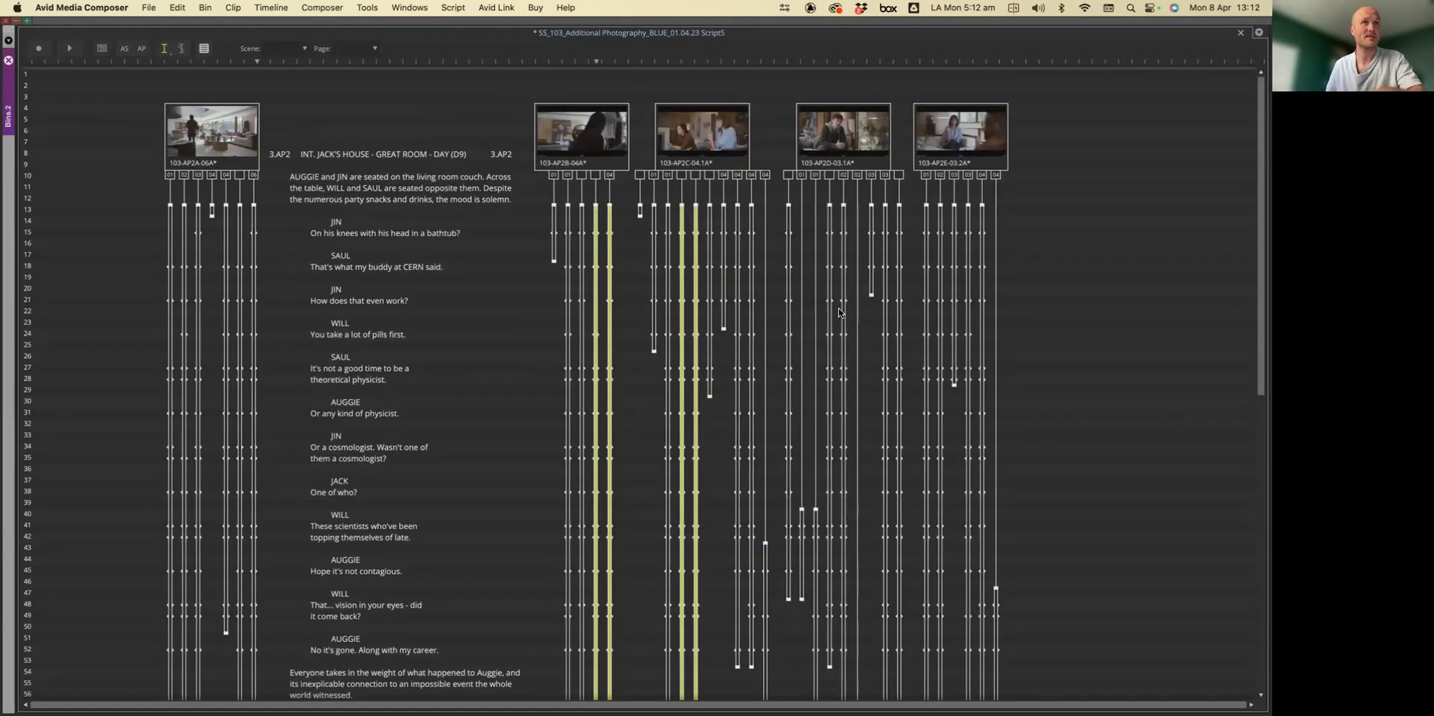
Step: Color lines 18 to 21 green on the last two 103-AP2B takes and red on the fourth and fifth 103-AP2C takes
drag(596, 266, 624, 304)
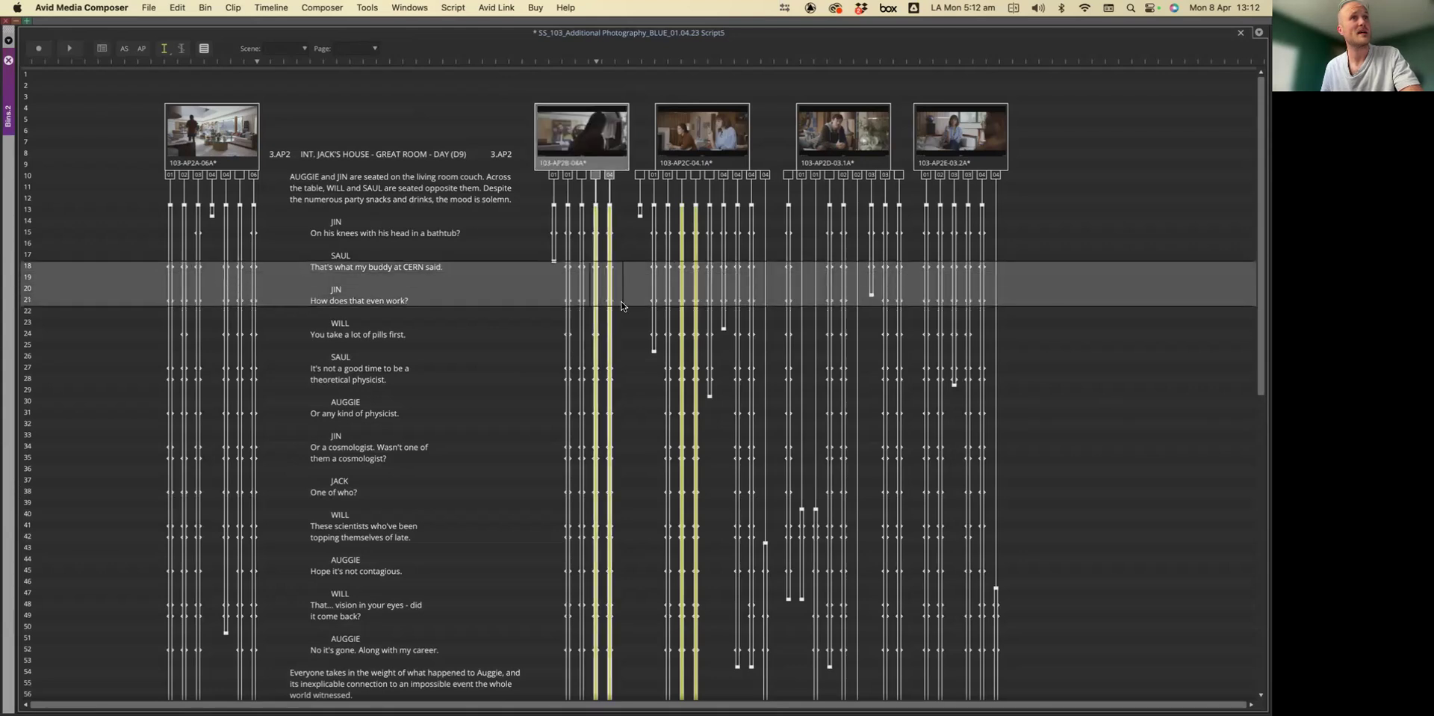
click(165, 47)
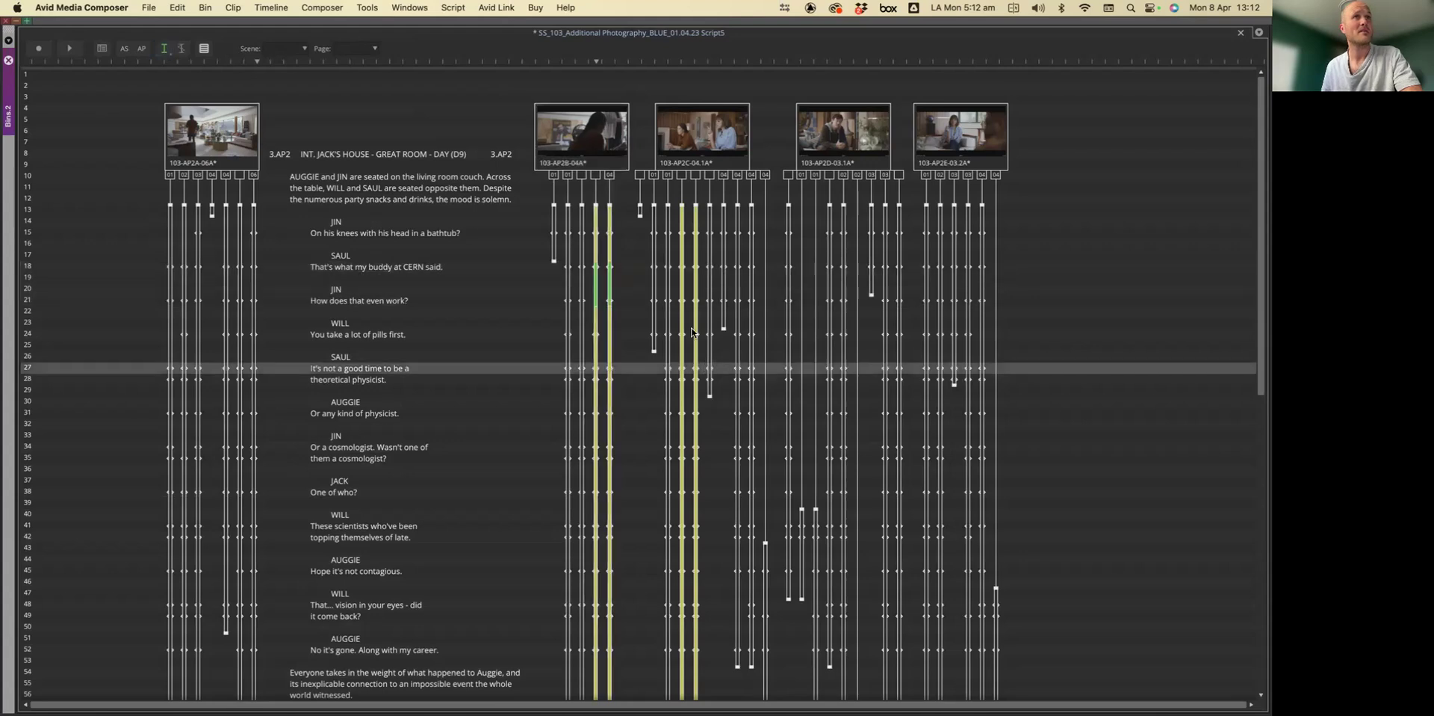
drag(680, 267, 710, 297)
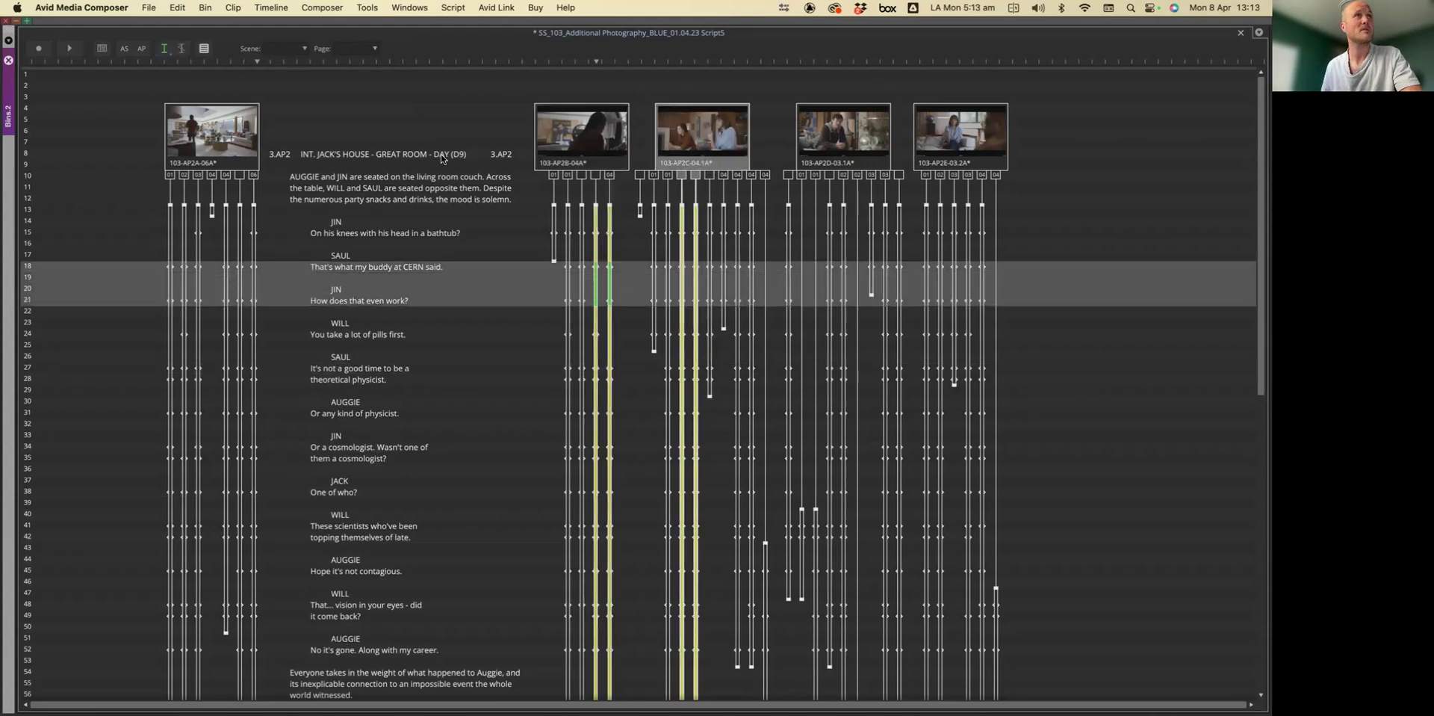
click(170, 54)
click(187, 64)
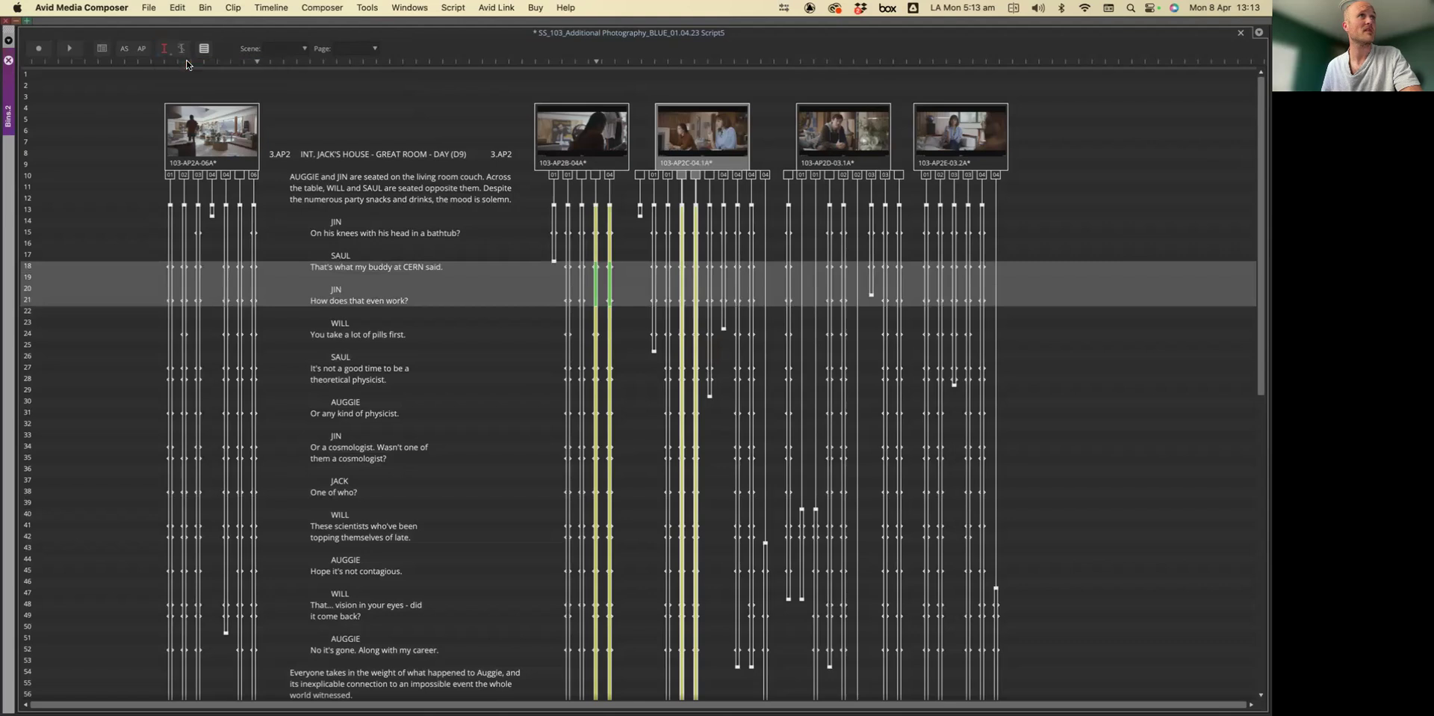
click(714, 435)
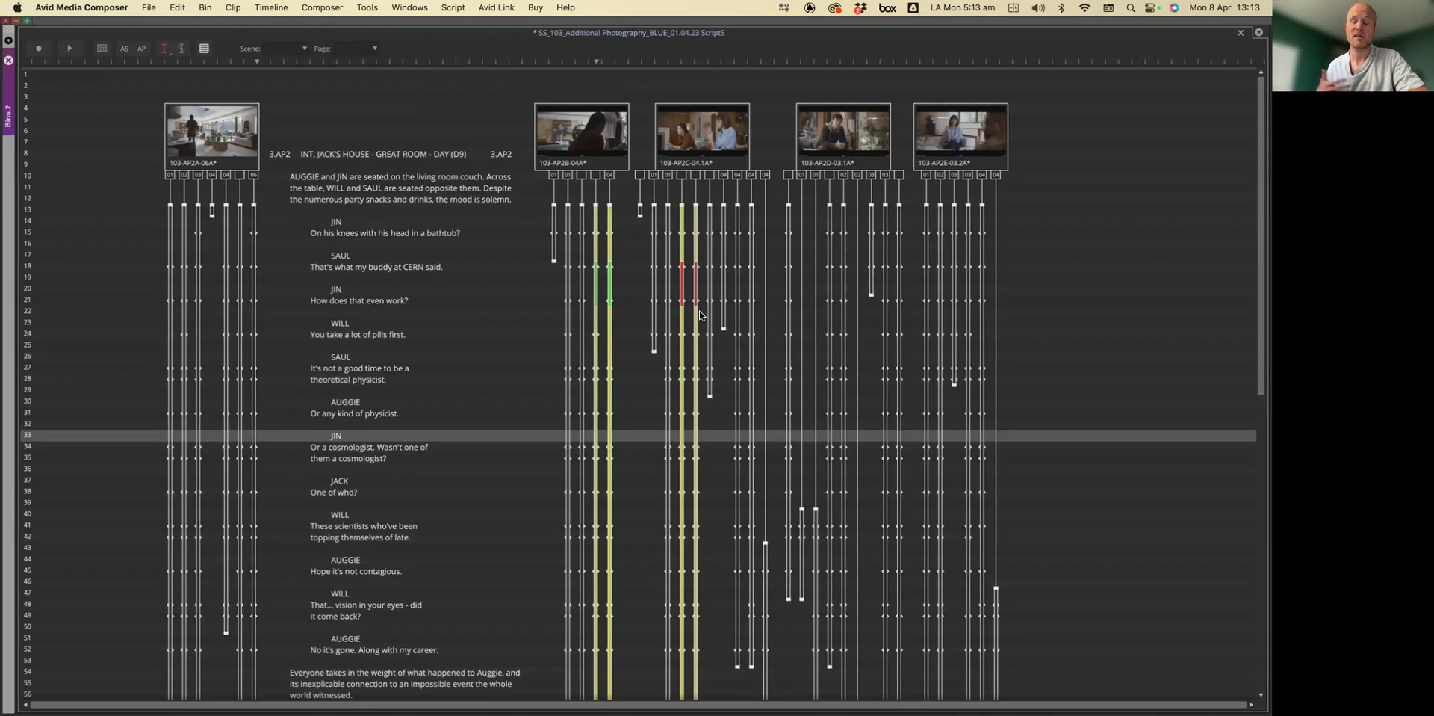
click(790, 413)
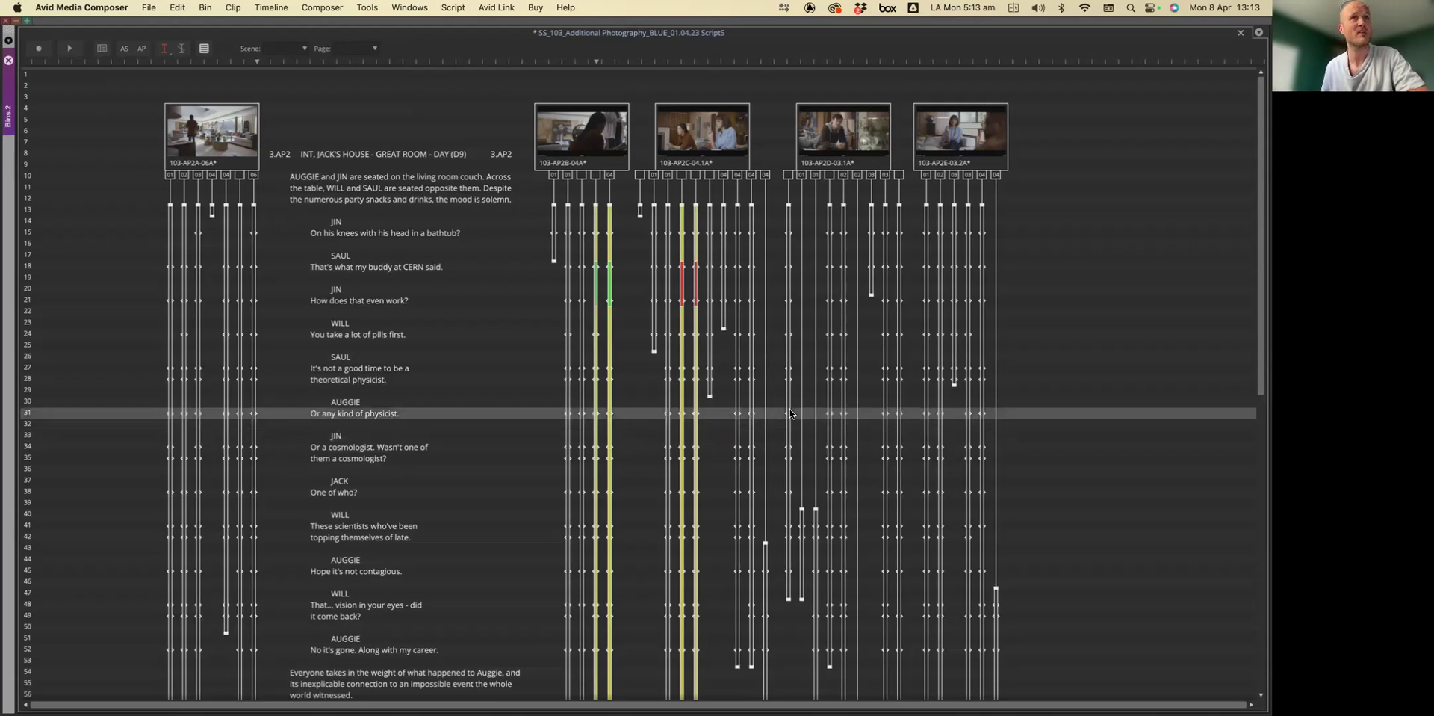
Step: Mark the second and third 103-AP2B takes as off-screen over lines 24 to 32
drag(561, 334, 580, 426)
click(181, 47)
click(551, 461)
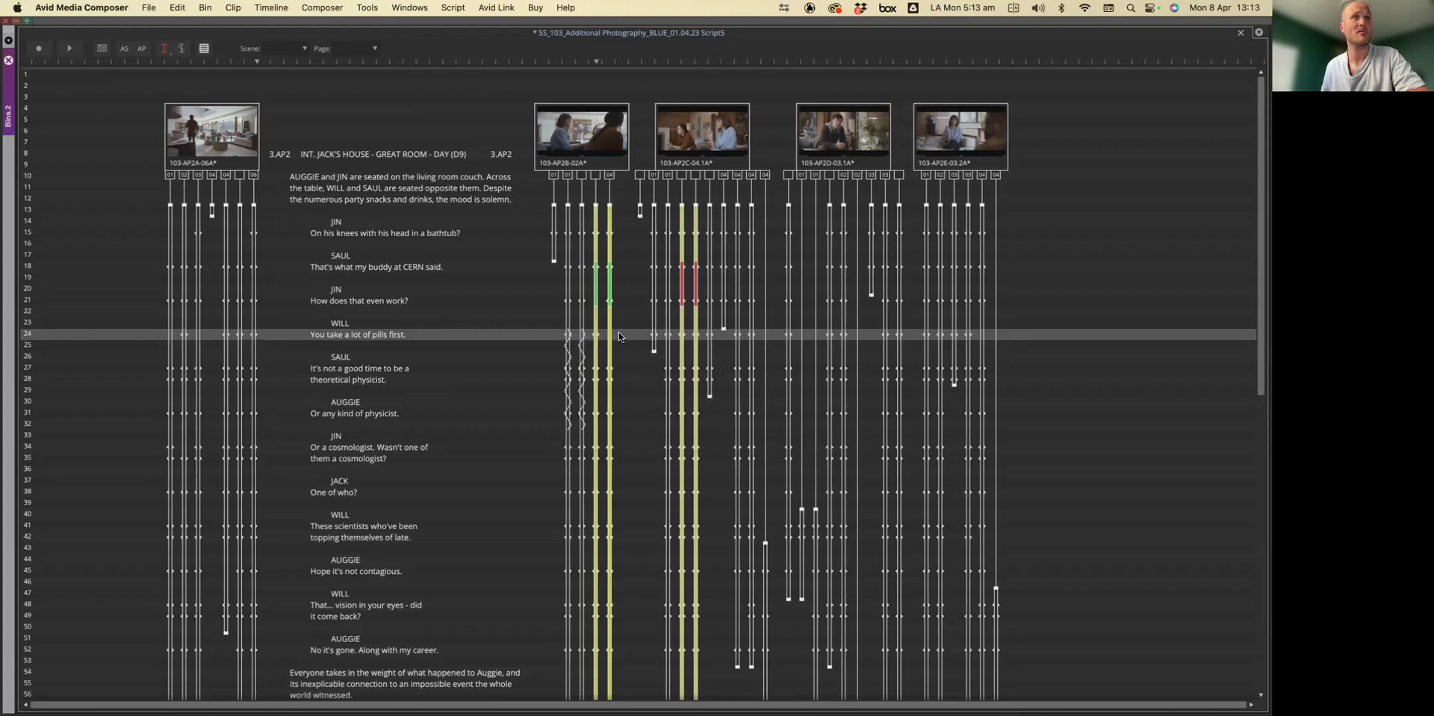
Step: Try to apply the off-screen marking across the second to fifth 103-AP2B takes over lines 24 to 32
click(569, 335)
drag(543, 336, 628, 423)
click(180, 49)
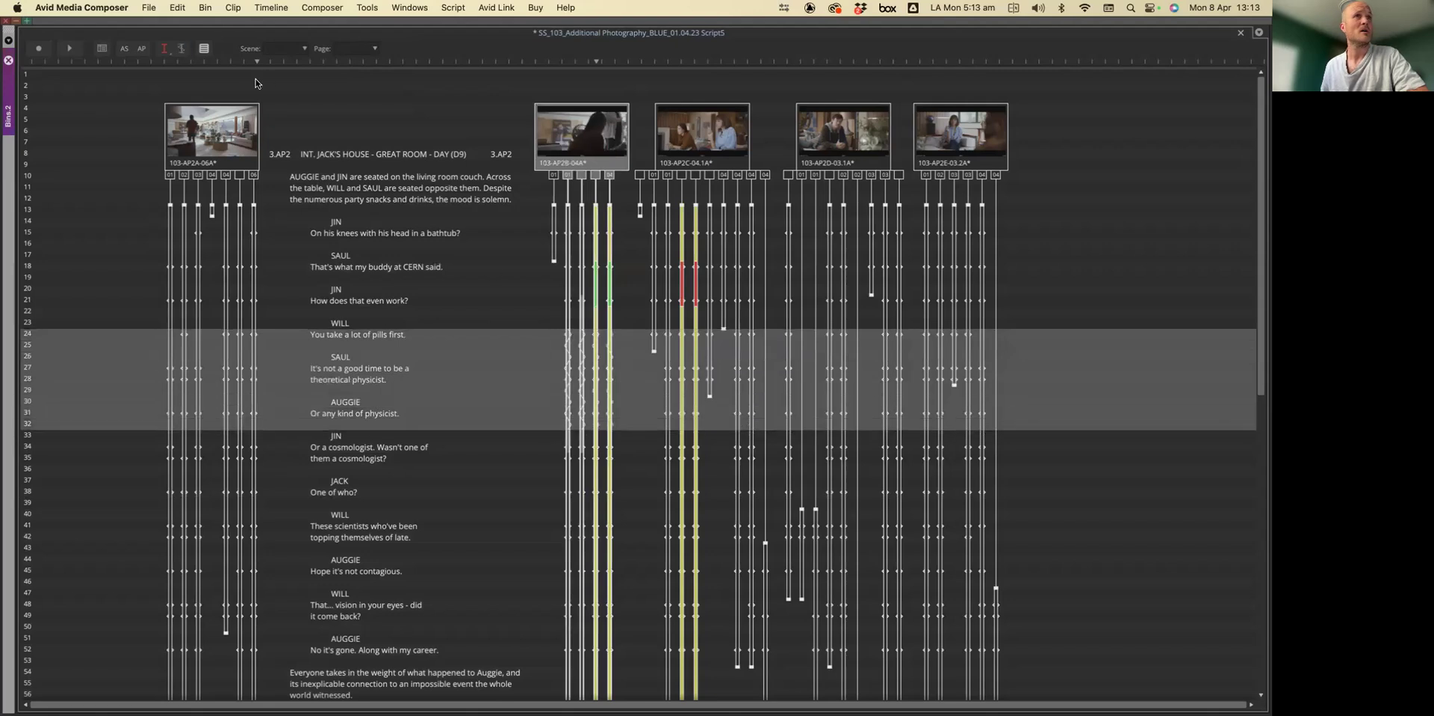
click(681, 335)
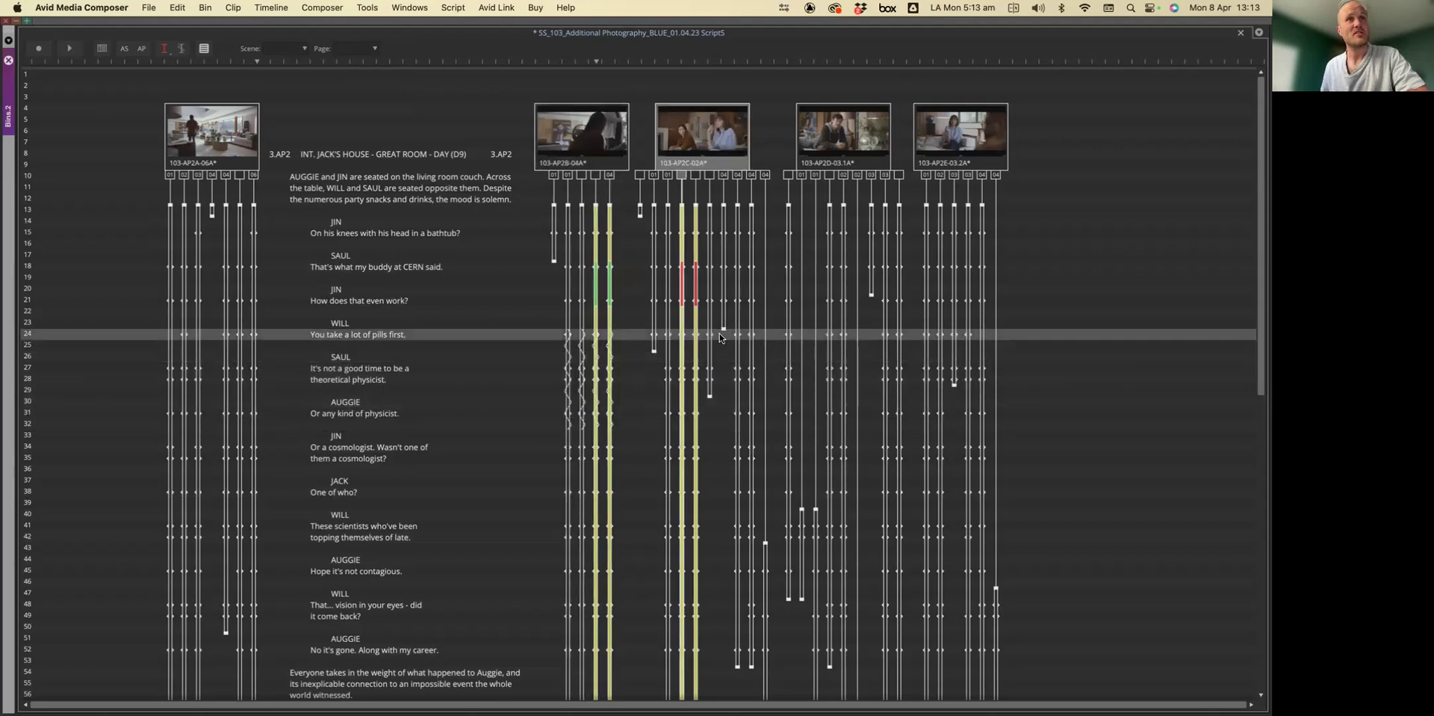